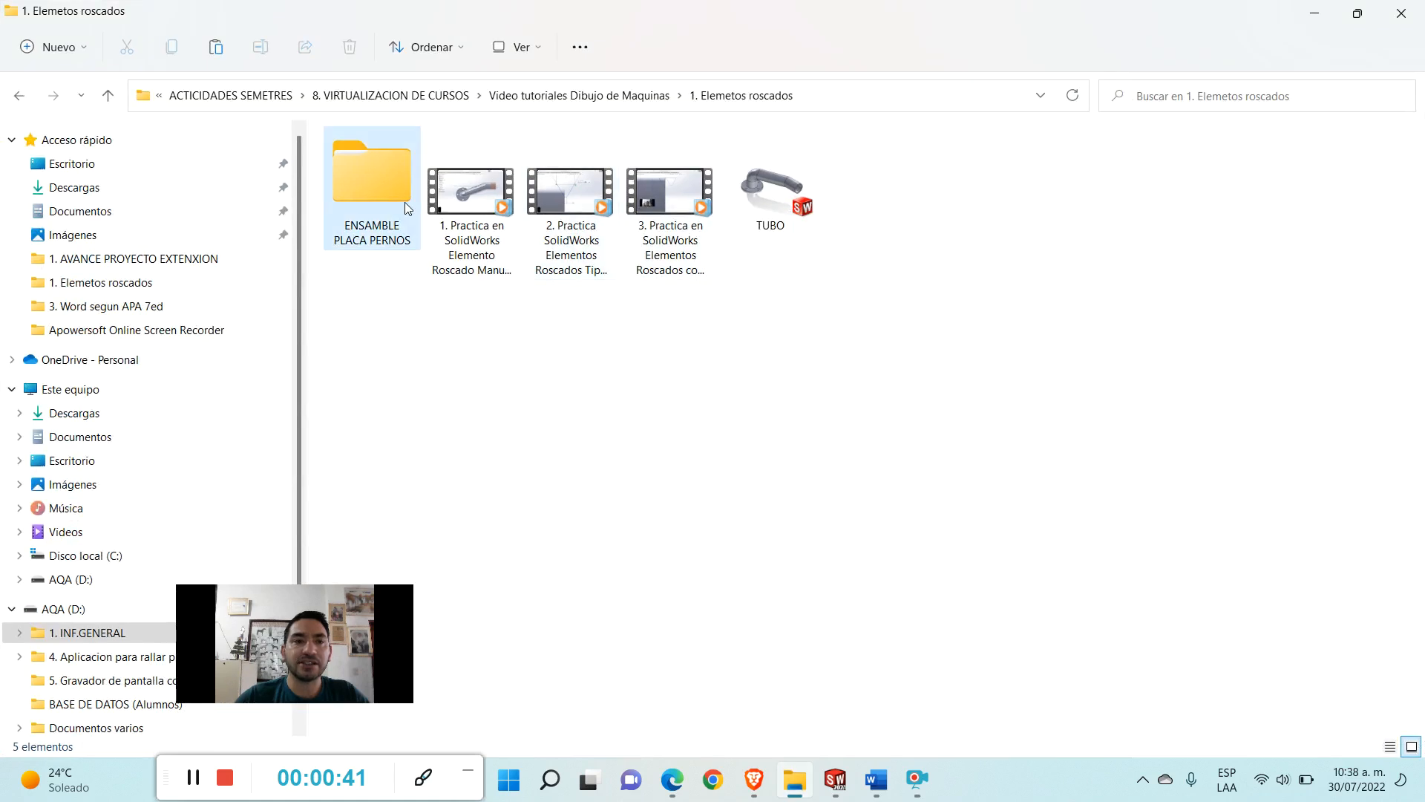
- Open the assembly Ensamblaje PERNOS Y PLACAS from the ENSAMBLE PLACA PERNOS folder in SolidWorks
{"action": "scroll", "coordinate": [720, 453], "scroll_direction": "up", "scroll_amount": 5, "text": "ctrl"}
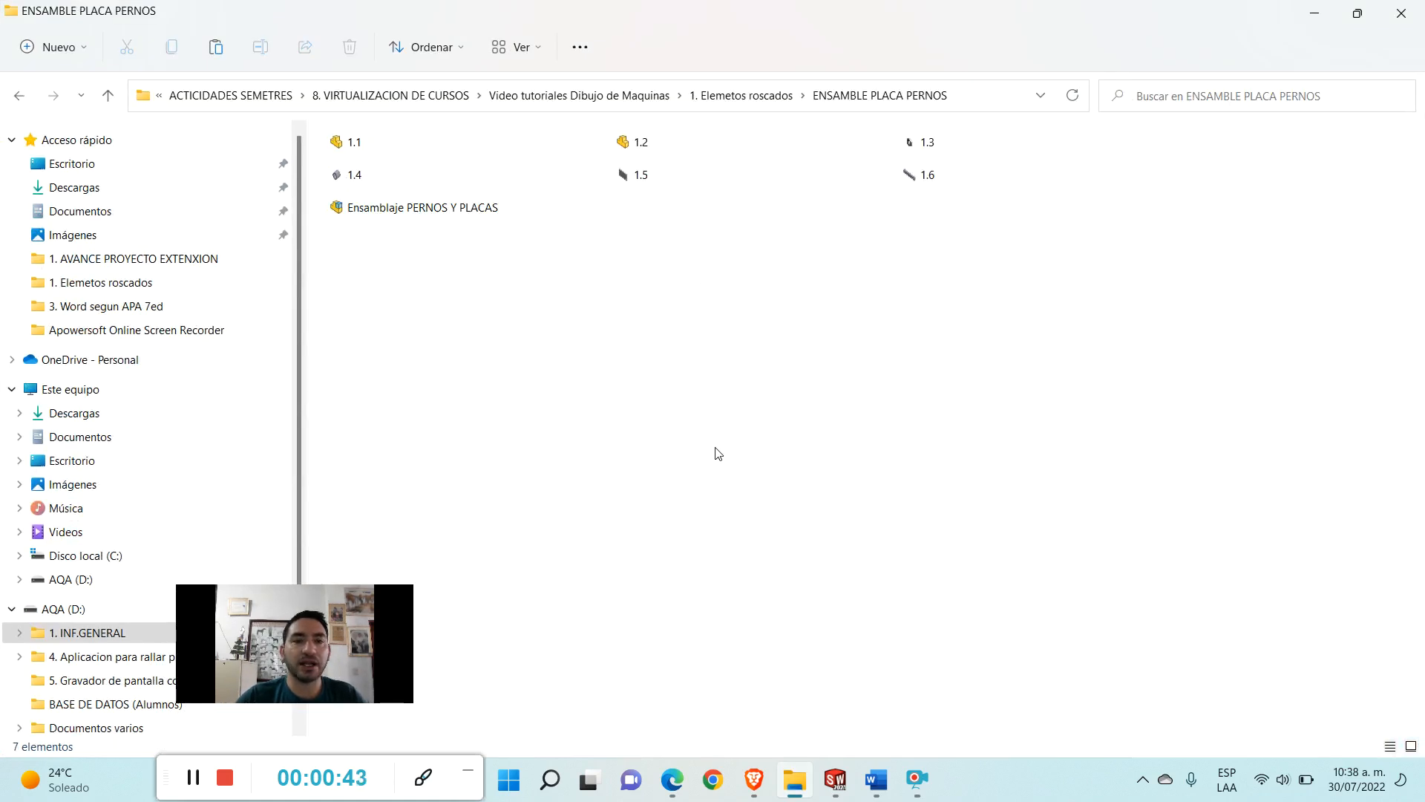
{"action": "double_click", "coordinate": [870, 165]}
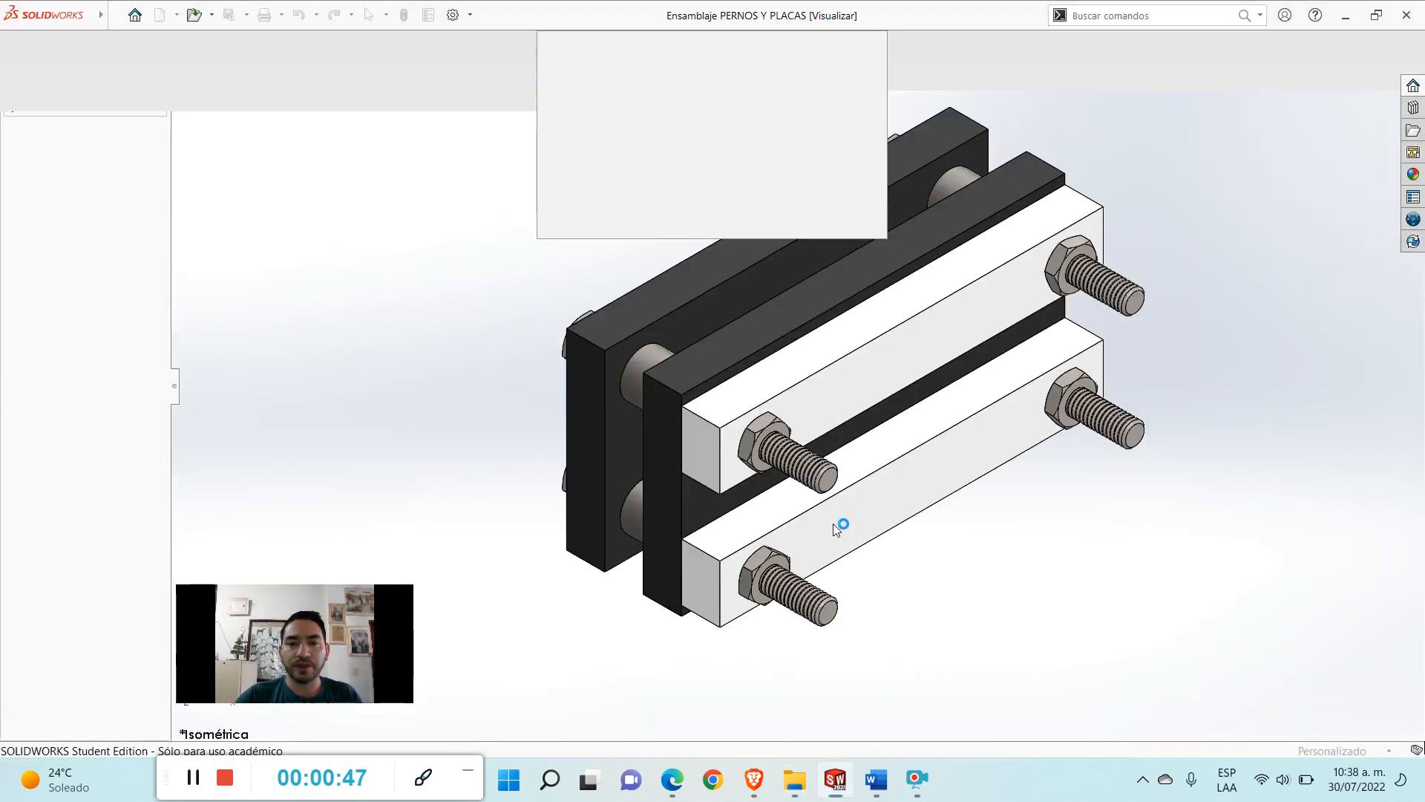
{"action": "left_click", "coordinate": [750, 415]}
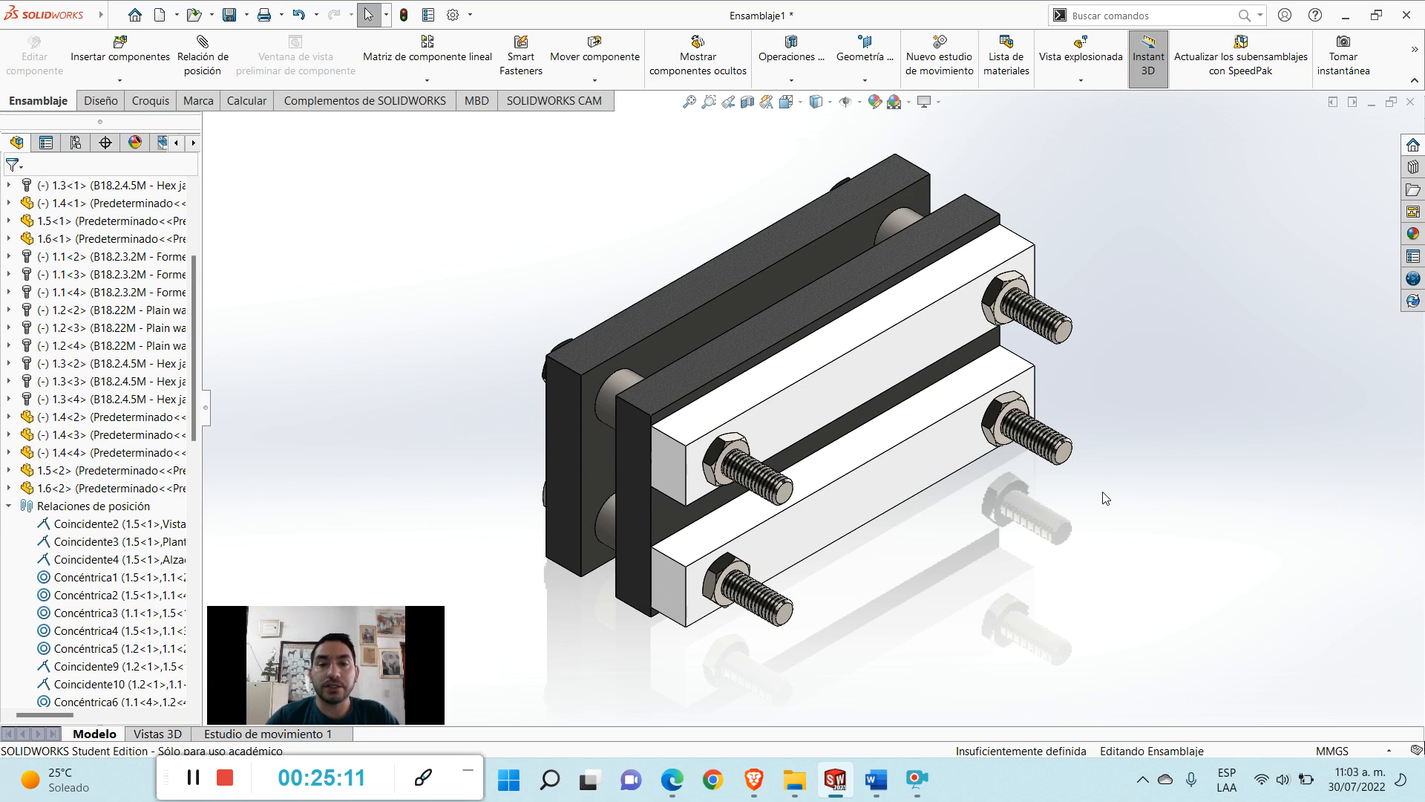
- Open the rear black plate, component 1.5, as a separate part from the assembly
{"action": "right_click", "coordinate": [717, 286]}
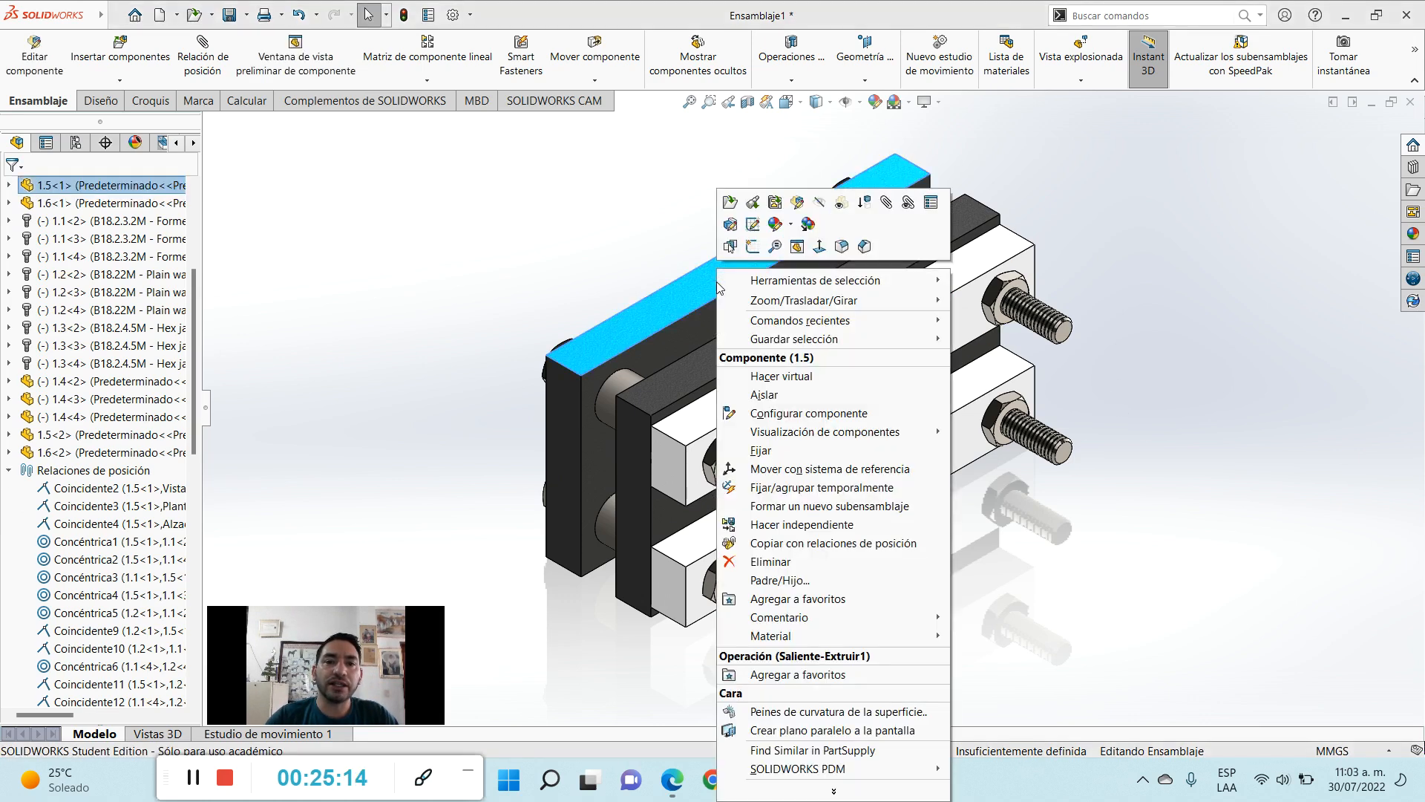
{"action": "left_click", "coordinate": [731, 203]}
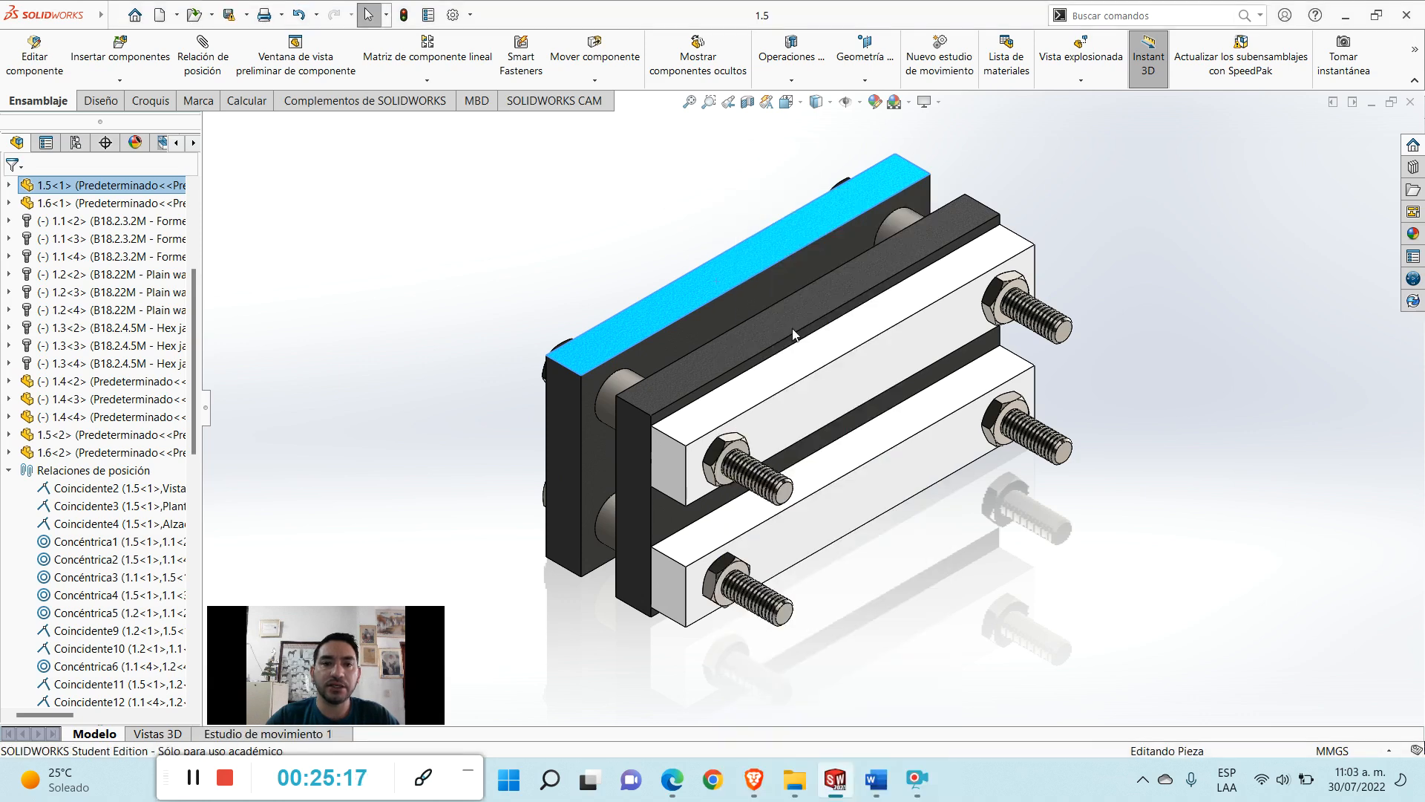
{"action": "left_click", "coordinate": [833, 412]}
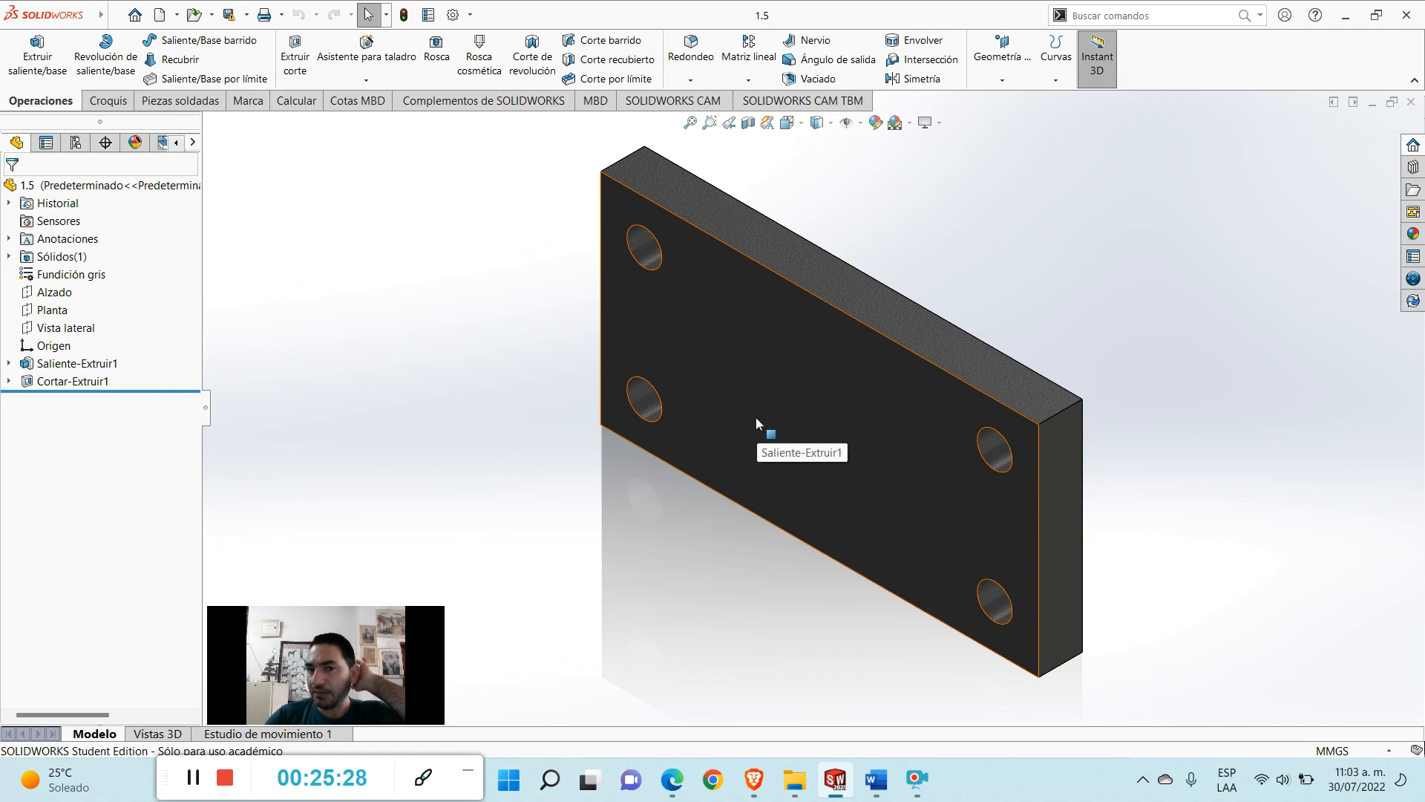
- Open the material editor for the plate's assigned Fundición gris material
{"action": "left_click", "coordinate": [84, 276]}
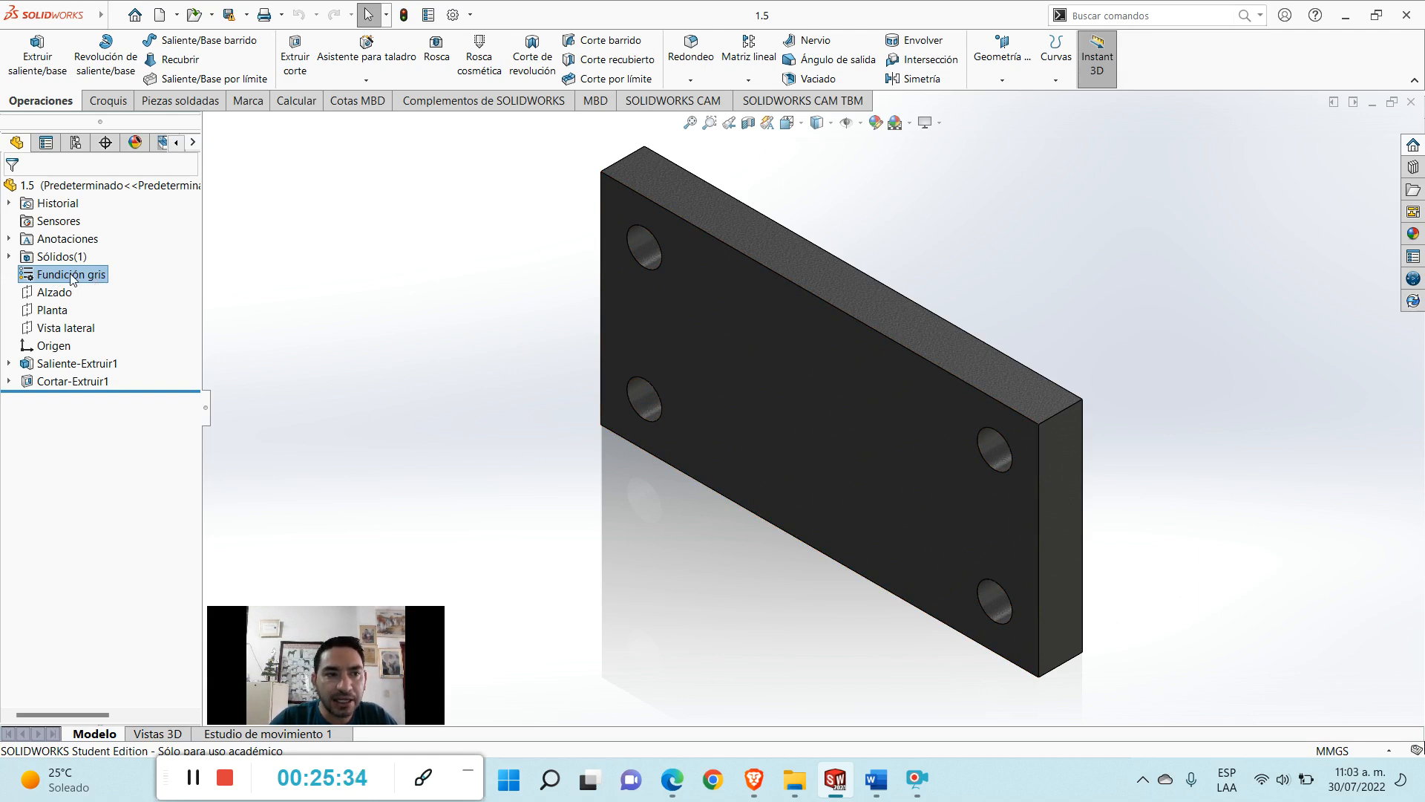
{"action": "right_click", "coordinate": [73, 277]}
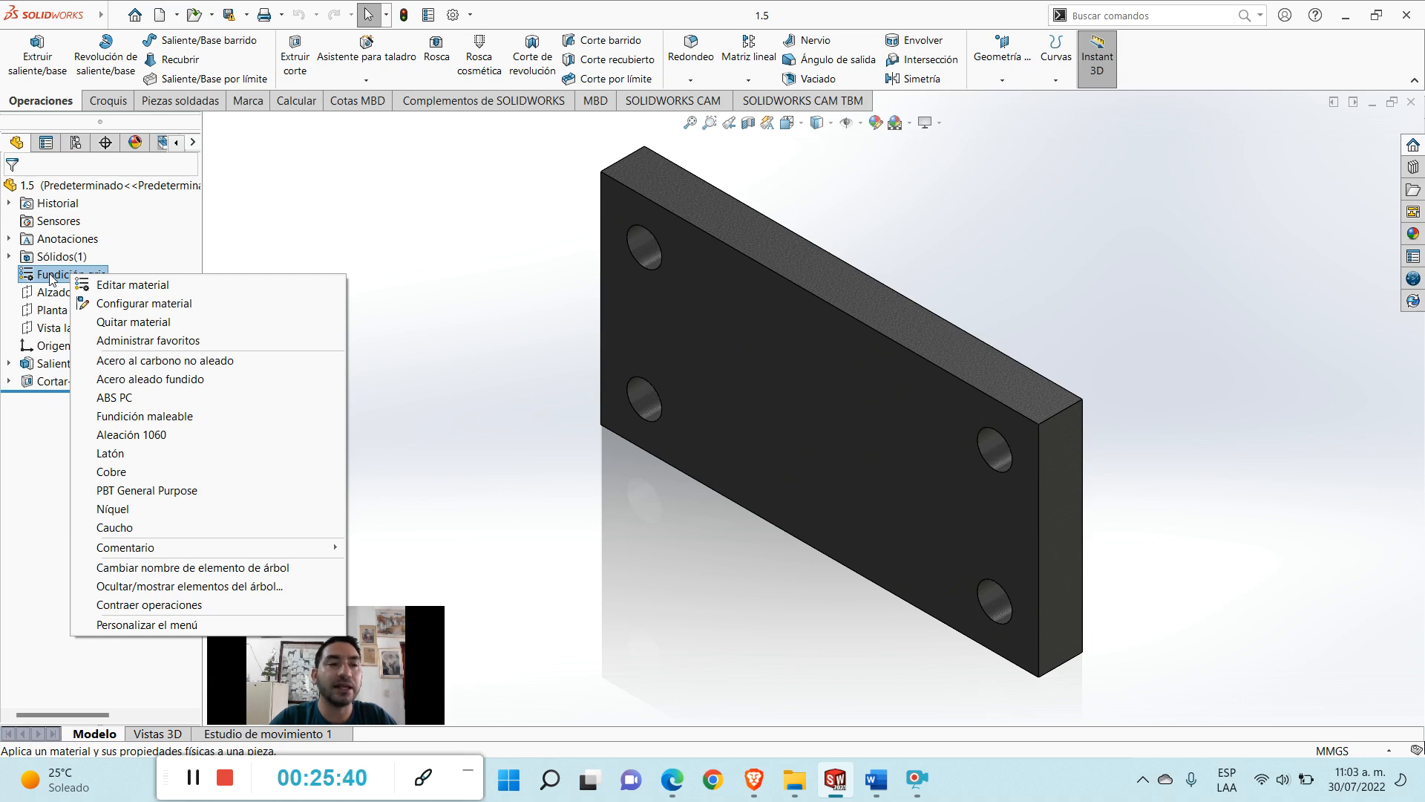
{"action": "left_click", "coordinate": [123, 286]}
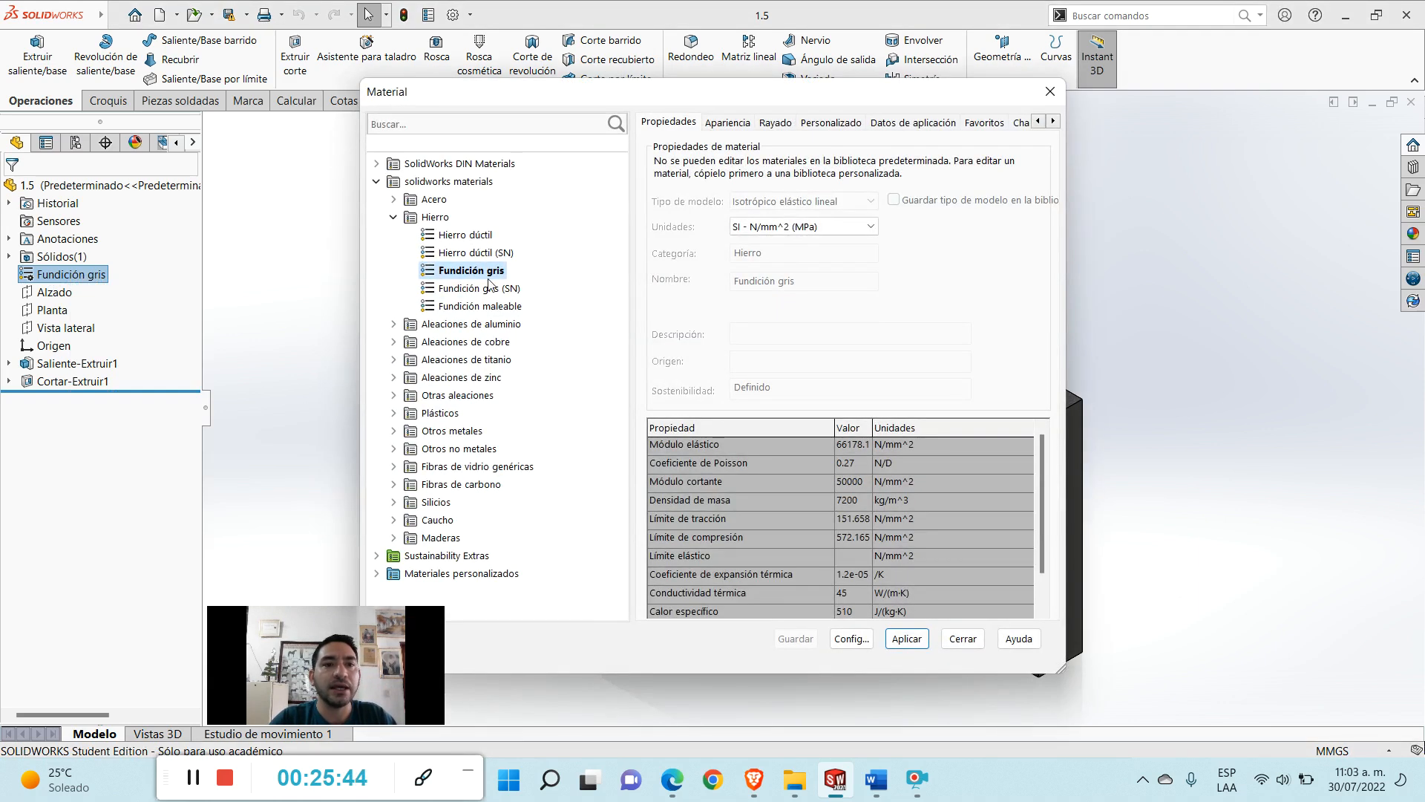
- Examine the material categories in the SolidWorks DIN Materials and solidworks materials libraries
{"action": "left_click", "coordinate": [394, 218]}
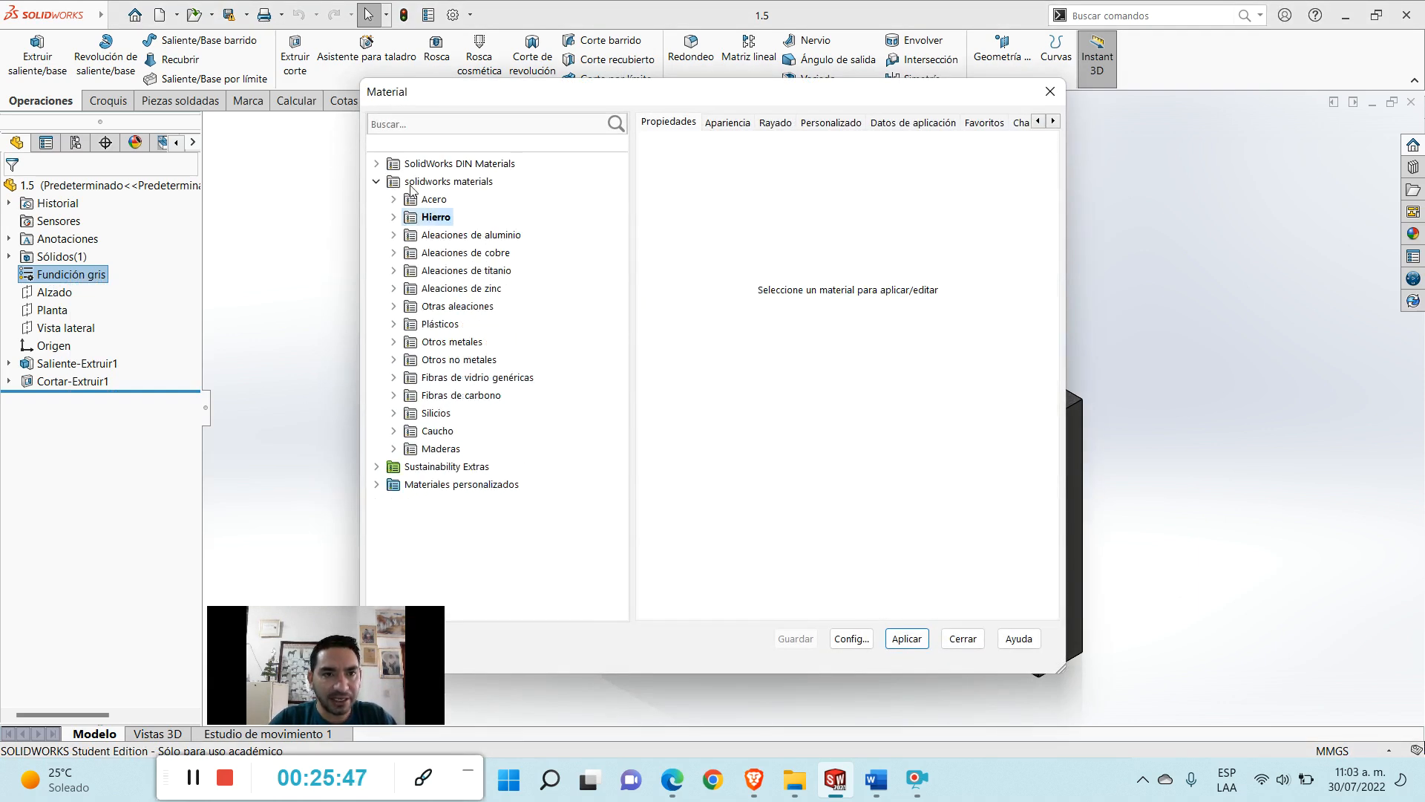
{"action": "left_click", "coordinate": [376, 181]}
{"action": "left_click", "coordinate": [377, 164]}
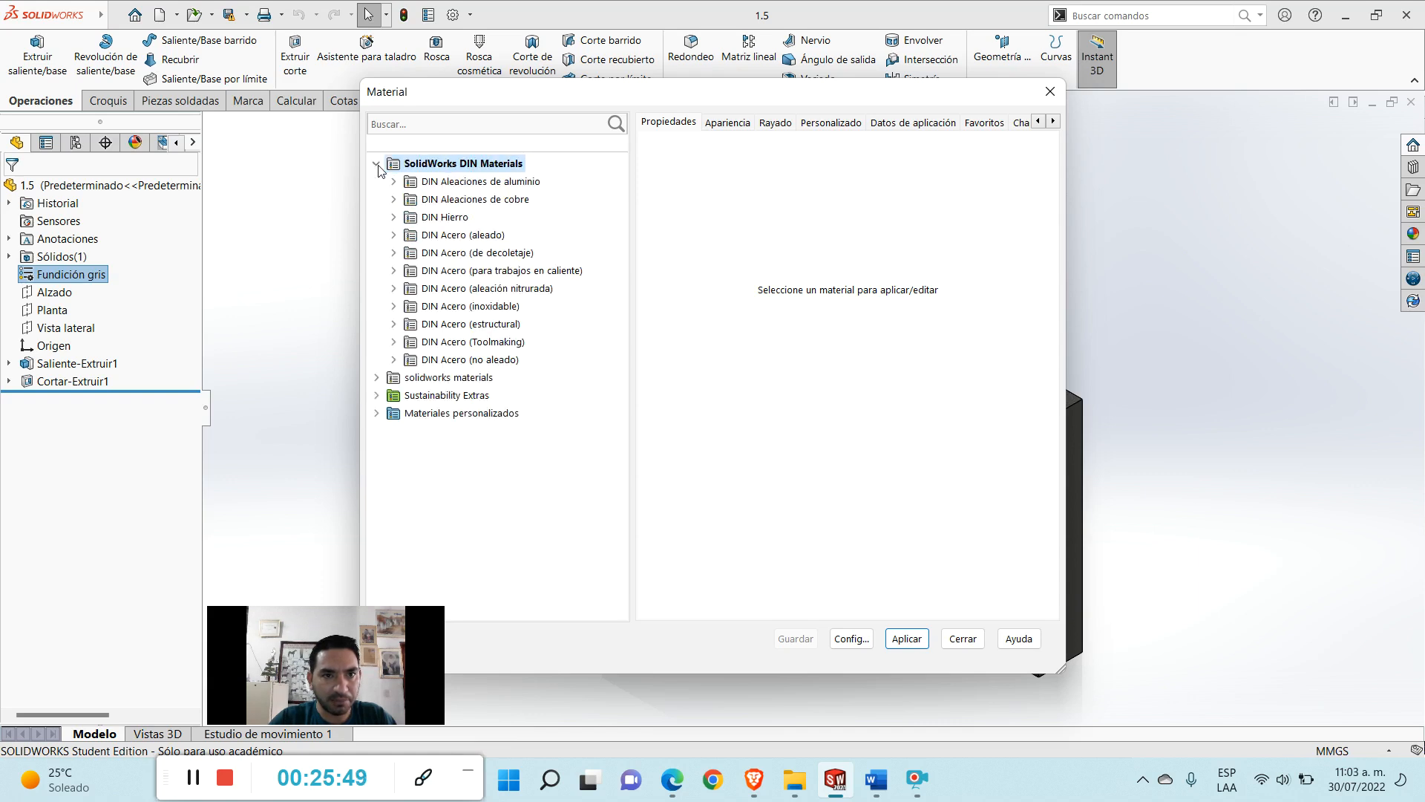
{"action": "left_click", "coordinate": [377, 164]}
{"action": "left_click", "coordinate": [377, 182]}
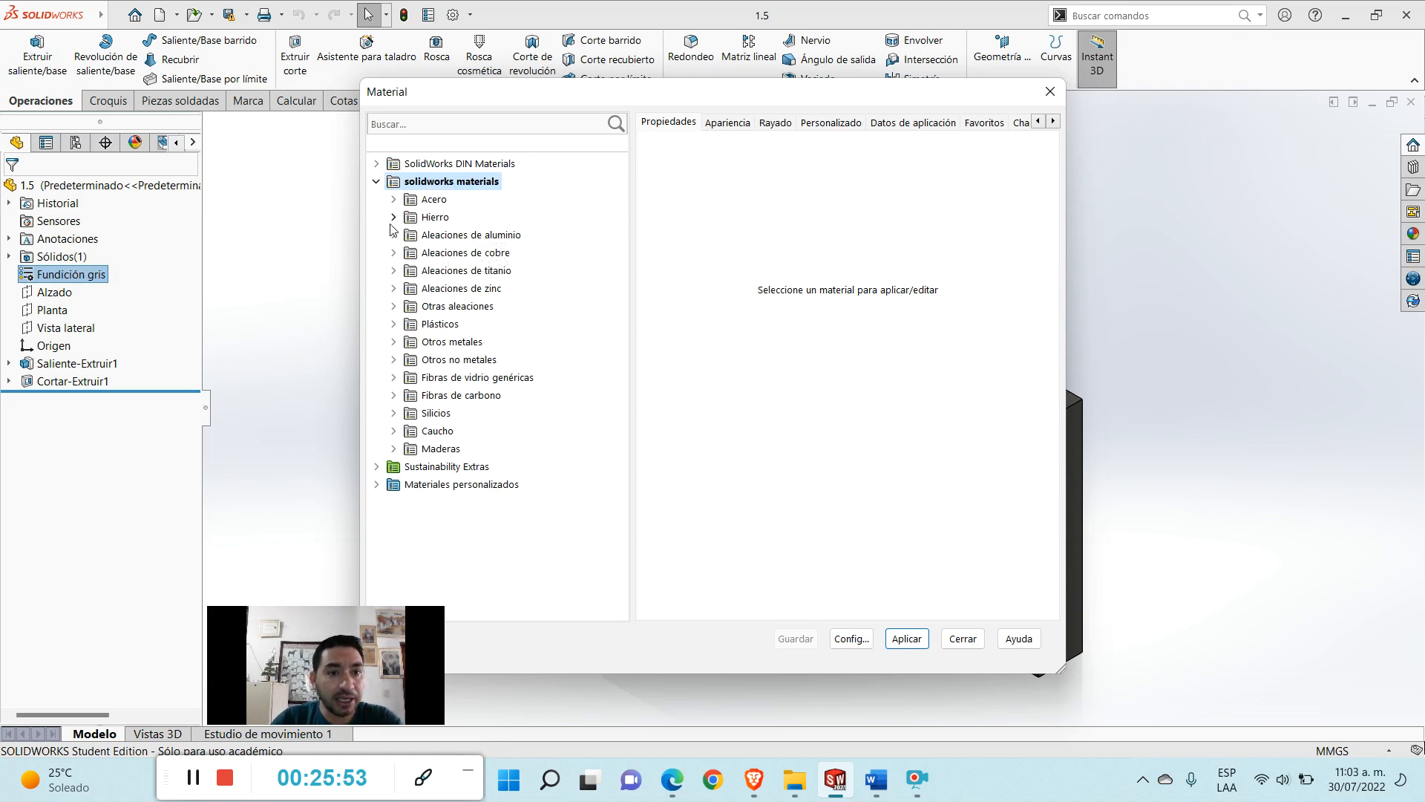
- Select Fundición gris in the Hierro category, review its property table and apply it to the plate
{"action": "left_click", "coordinate": [393, 217]}
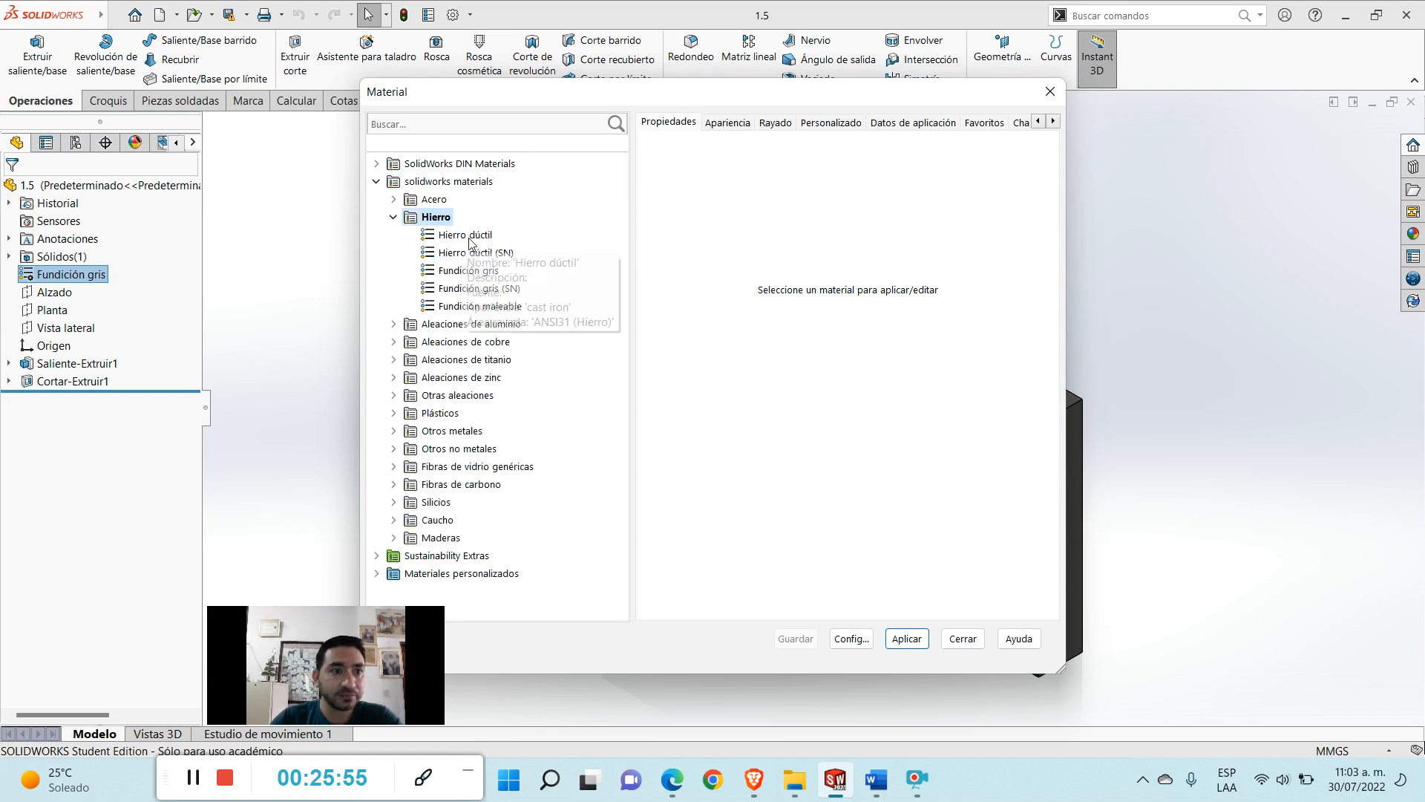
{"action": "left_click", "coordinate": [474, 276]}
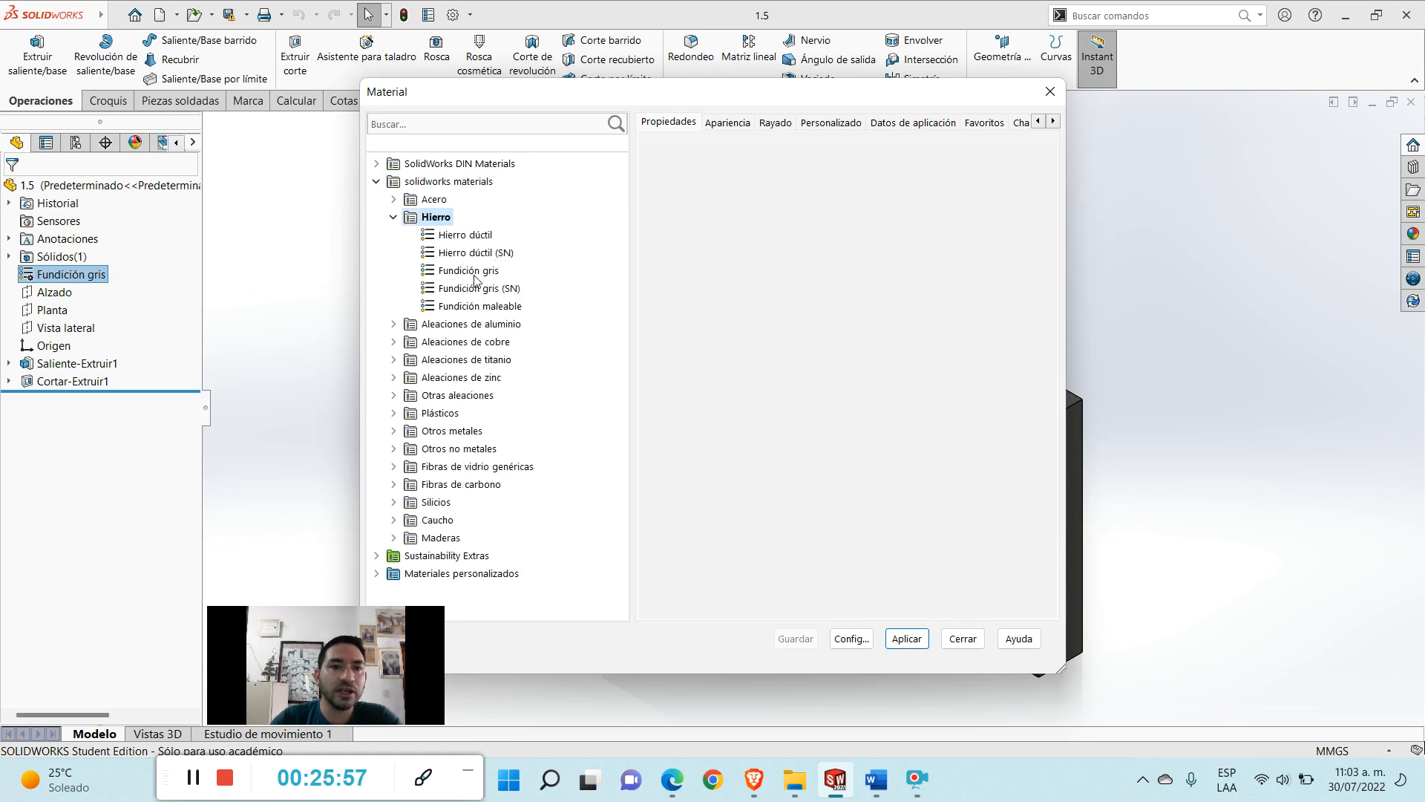
{"action": "left_click", "coordinate": [471, 272]}
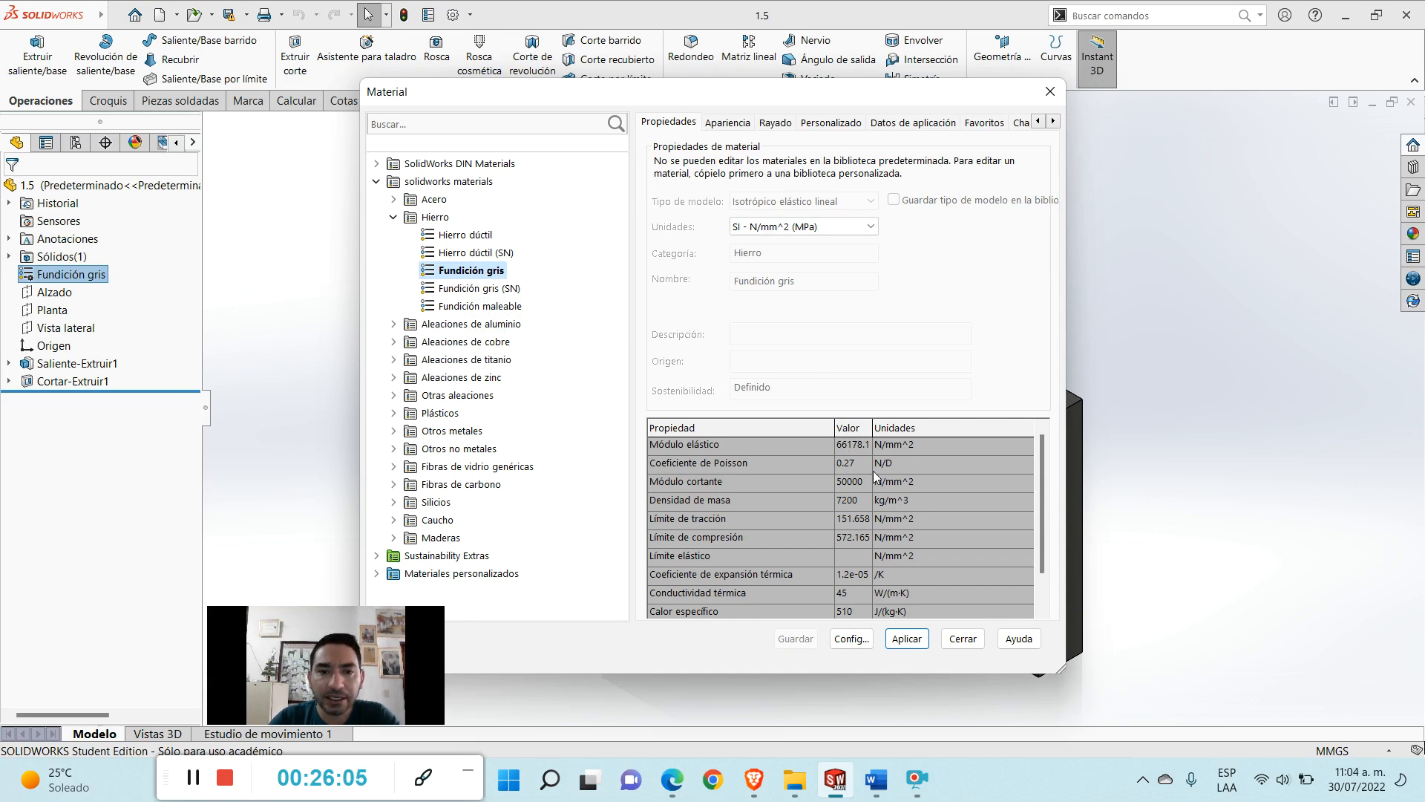
{"action": "scroll", "coordinate": [1044, 509], "scroll_direction": "down", "scroll_amount": 1}
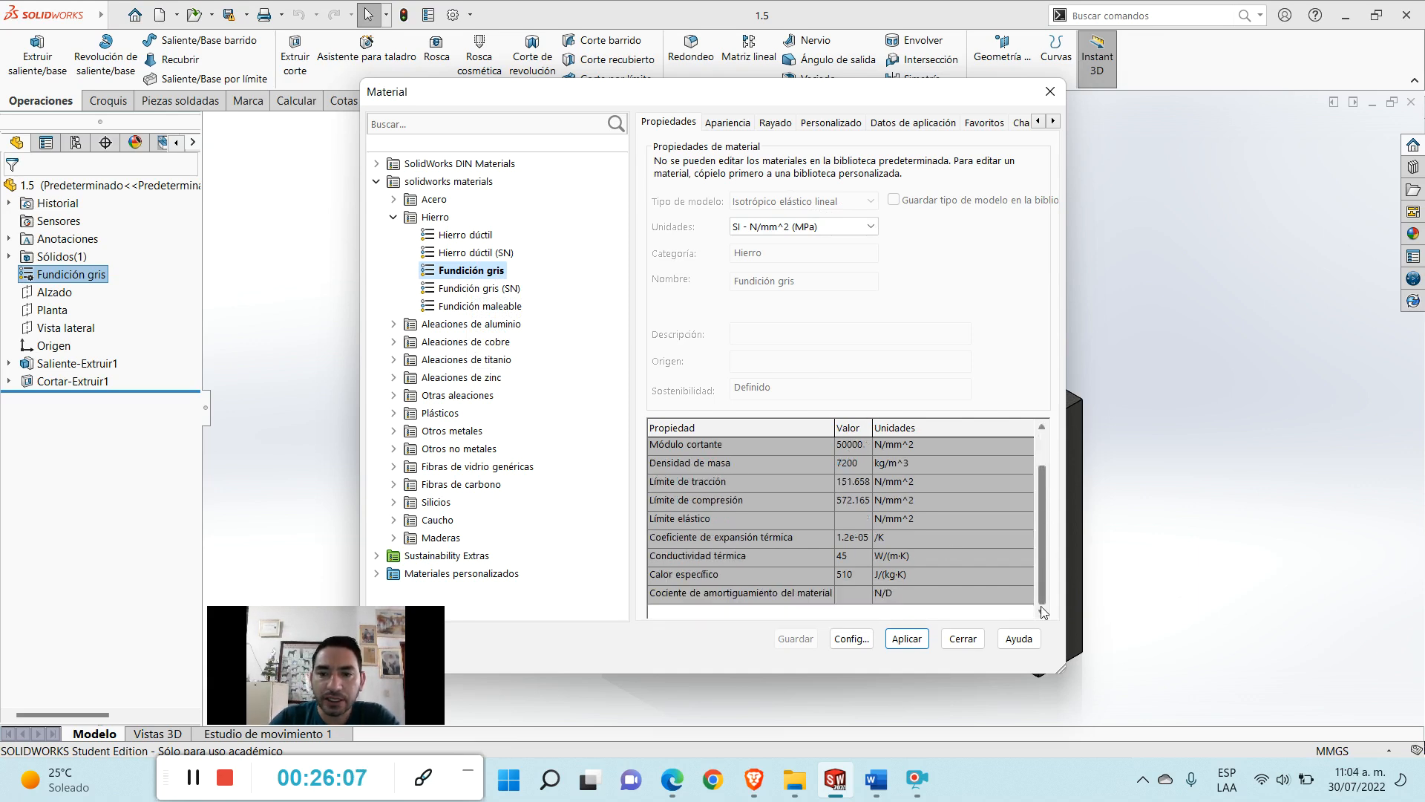
{"action": "scroll", "coordinate": [1036, 527], "scroll_direction": "up", "scroll_amount": 1}
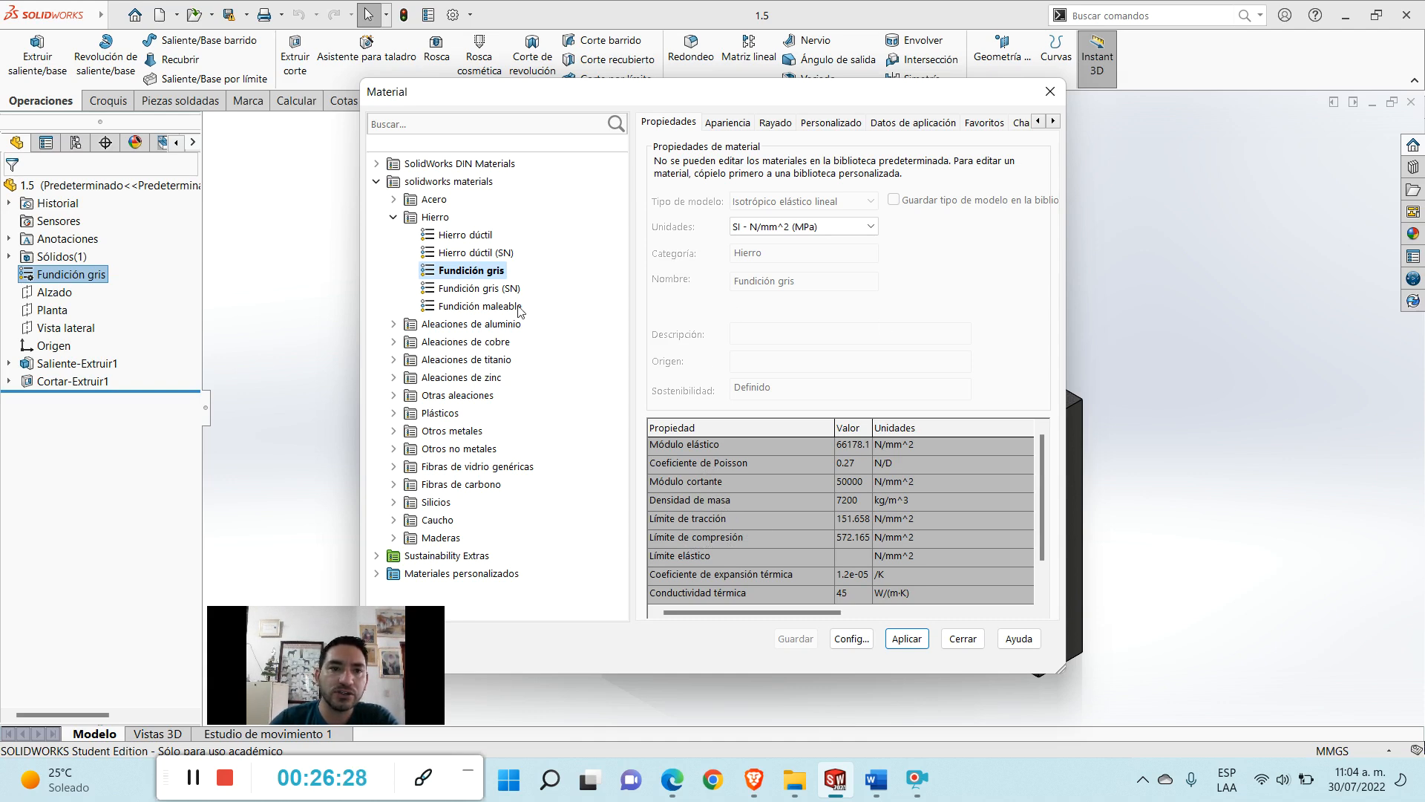
{"action": "left_click", "coordinate": [911, 639]}
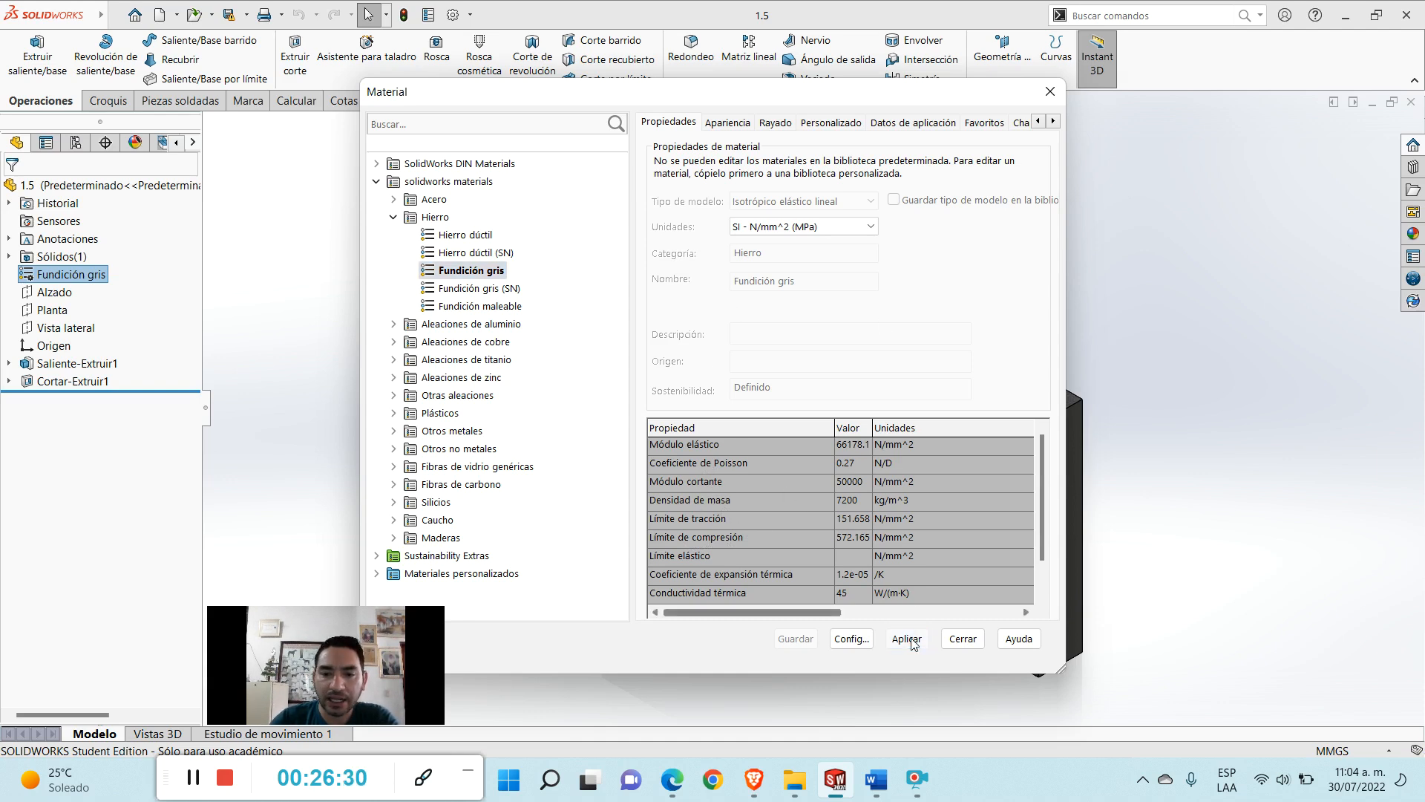
- Move the material dialog aside to check the plate, and set the property units to SI - N/mm^2 (MPa)
{"action": "left_click_drag", "start_coordinate": [974, 97], "coordinate": [737, 111]}
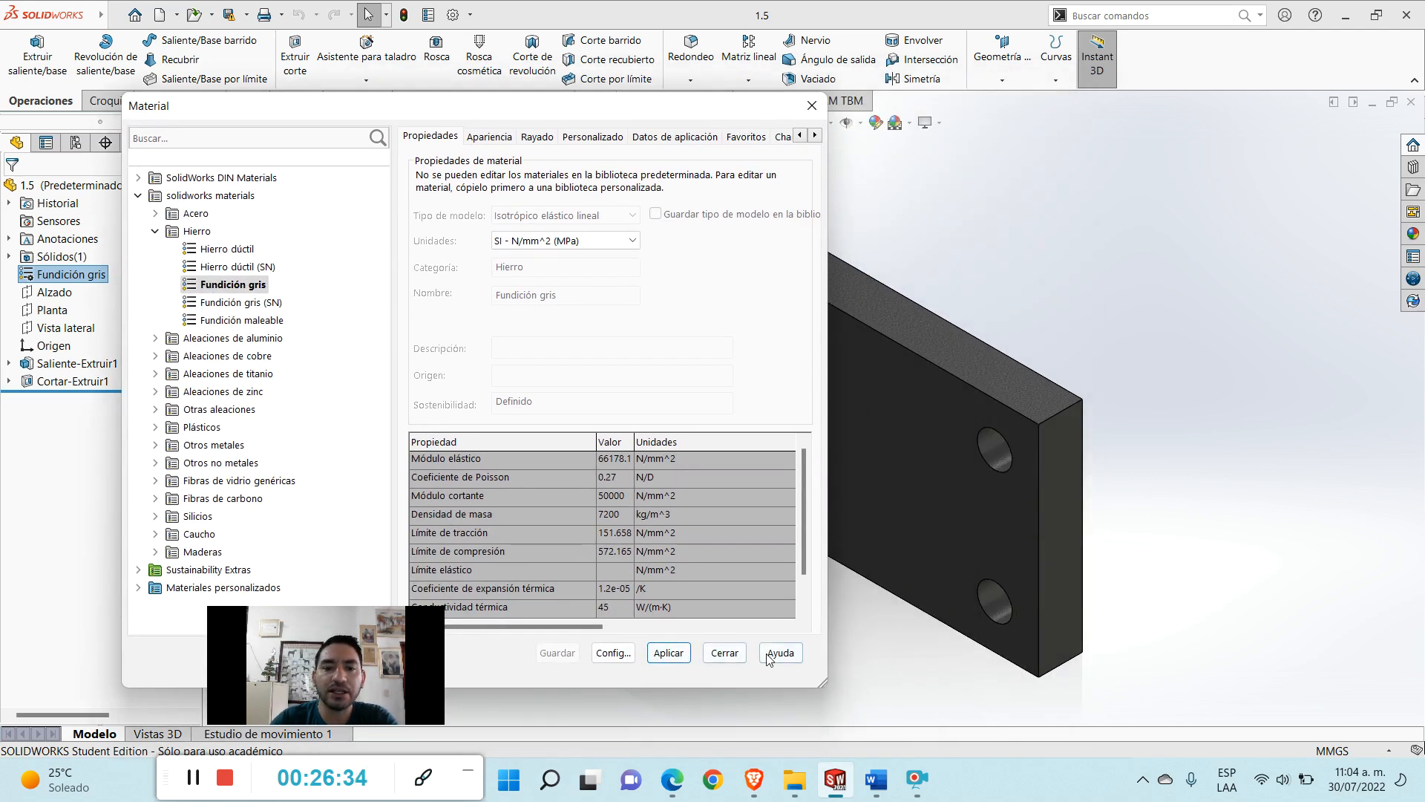
{"action": "left_click_drag", "start_coordinate": [642, 108], "coordinate": [993, 90]}
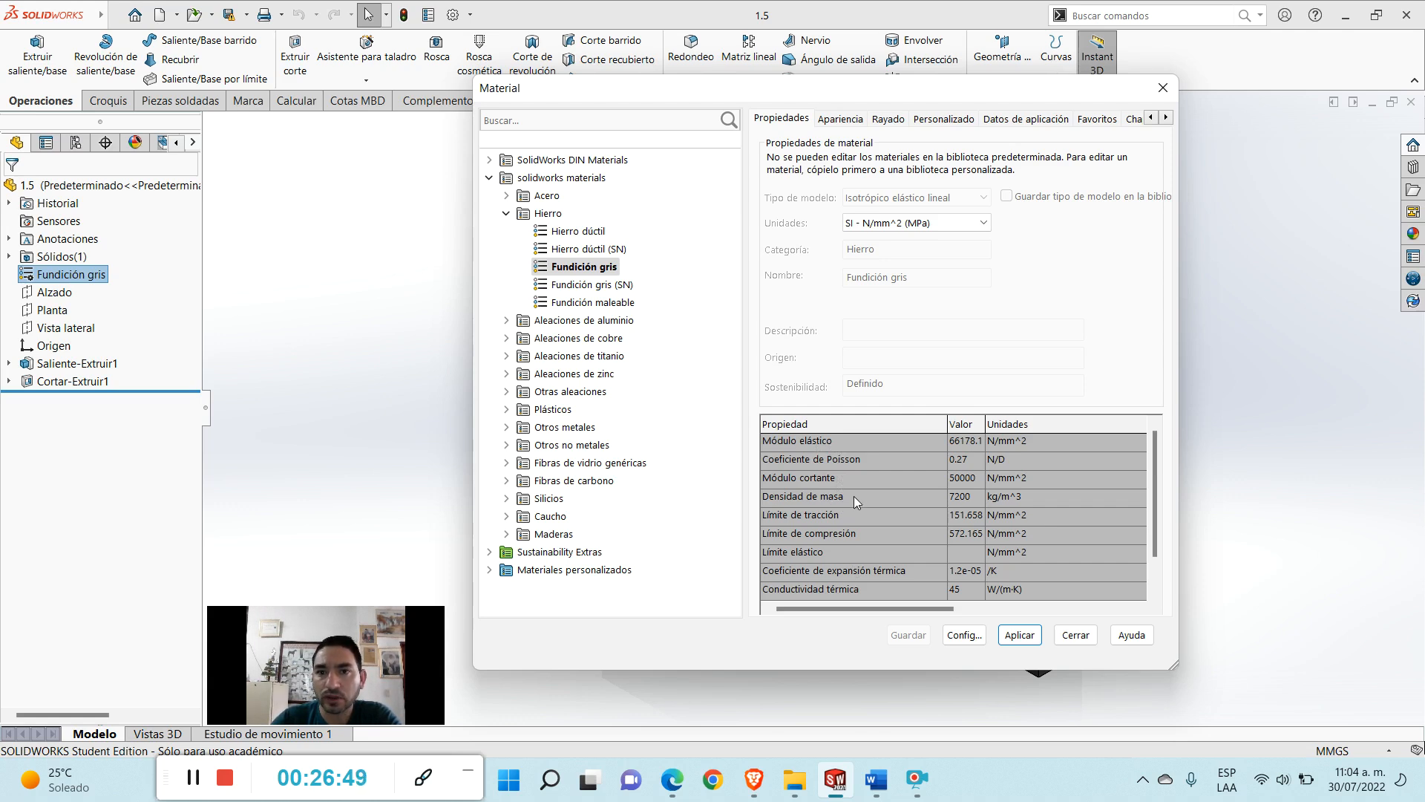
{"action": "left_click", "coordinate": [984, 224]}
{"action": "left_click", "coordinate": [898, 277]}
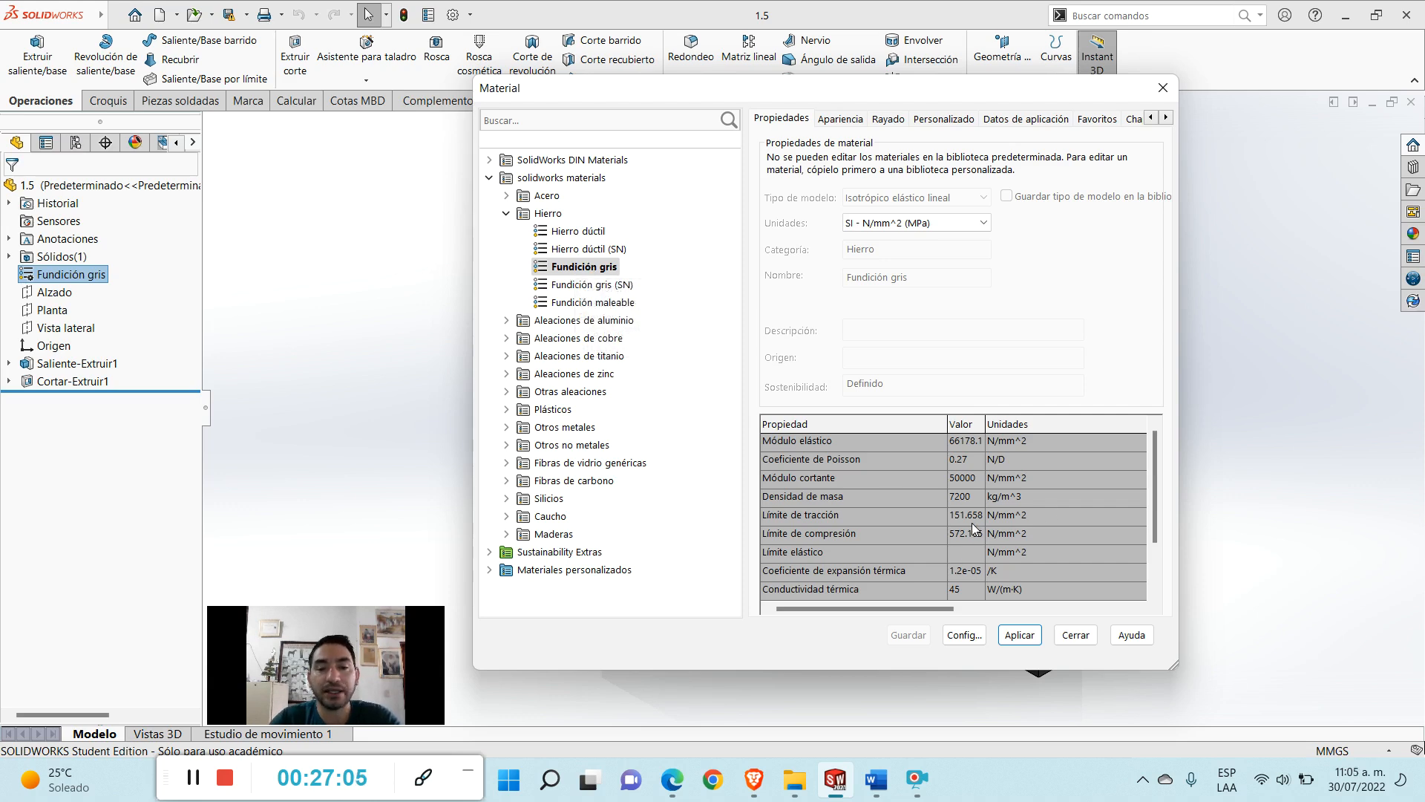
- Copy the Fundición gris material from the Hierro category and collapse the solidworks materials library
{"action": "right_click", "coordinate": [590, 268]}
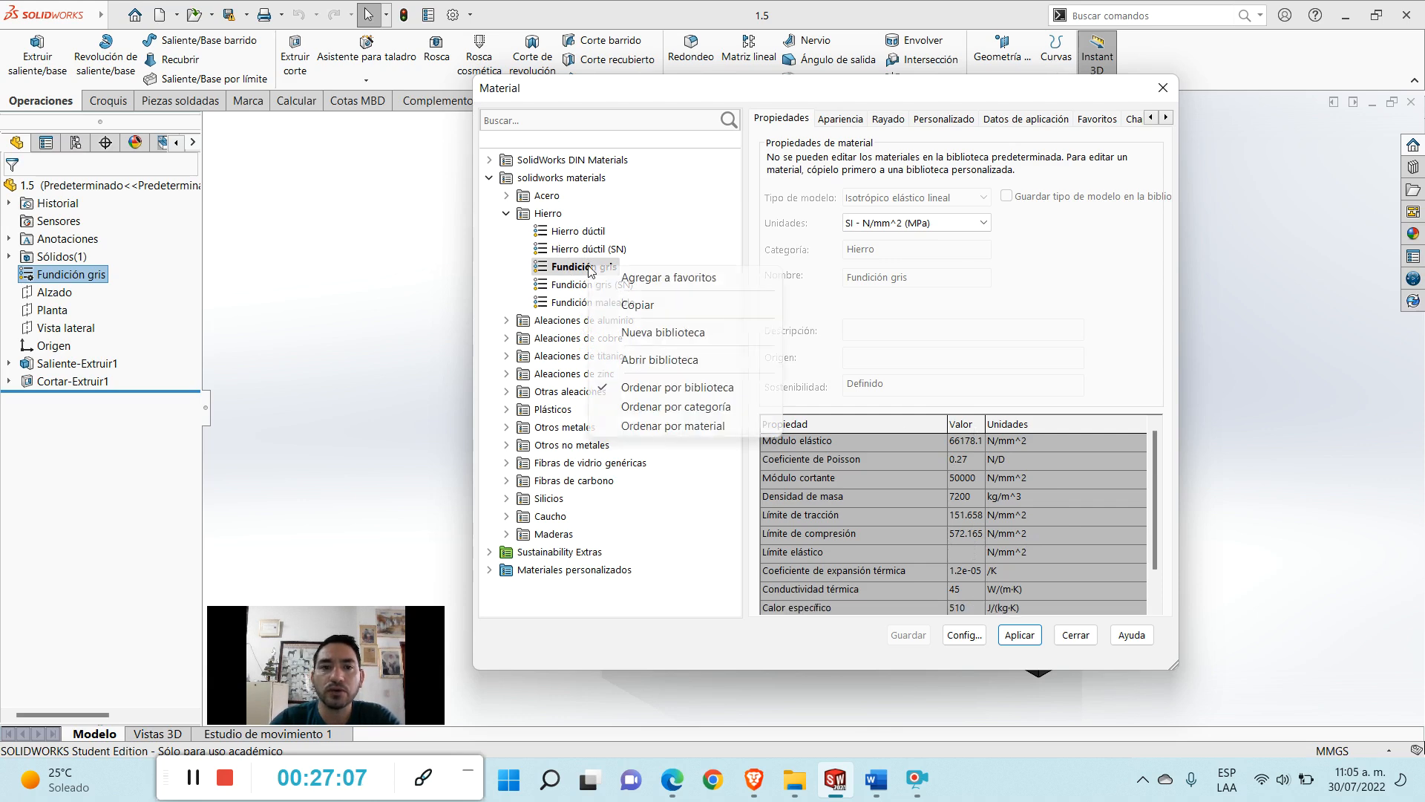
{"action": "left_click", "coordinate": [637, 304]}
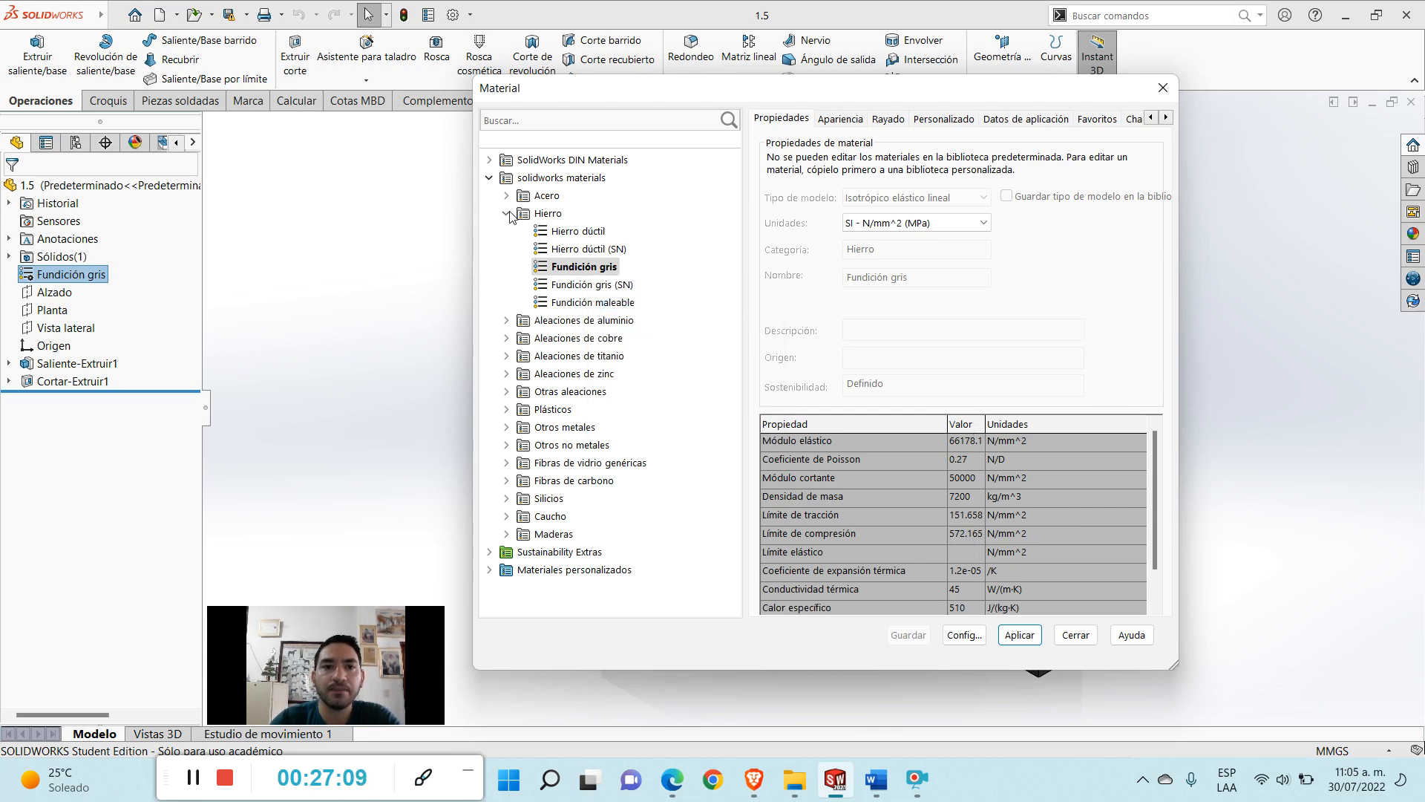
{"action": "left_click", "coordinate": [507, 213]}
{"action": "left_click", "coordinate": [489, 178]}
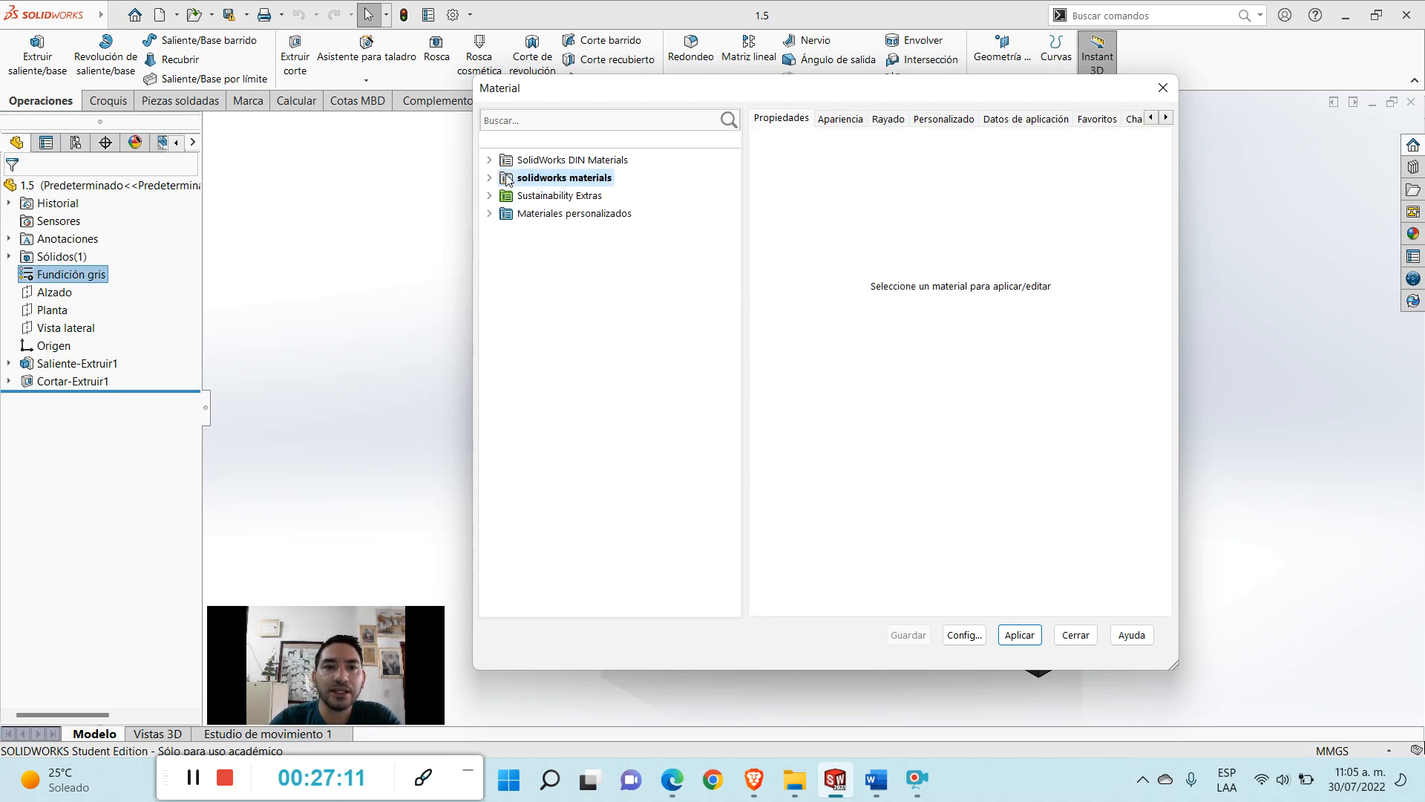
- Add a new category named "Materiales Personalizados" to the Materiales personalizados library
{"action": "double_click", "coordinate": [499, 214]}
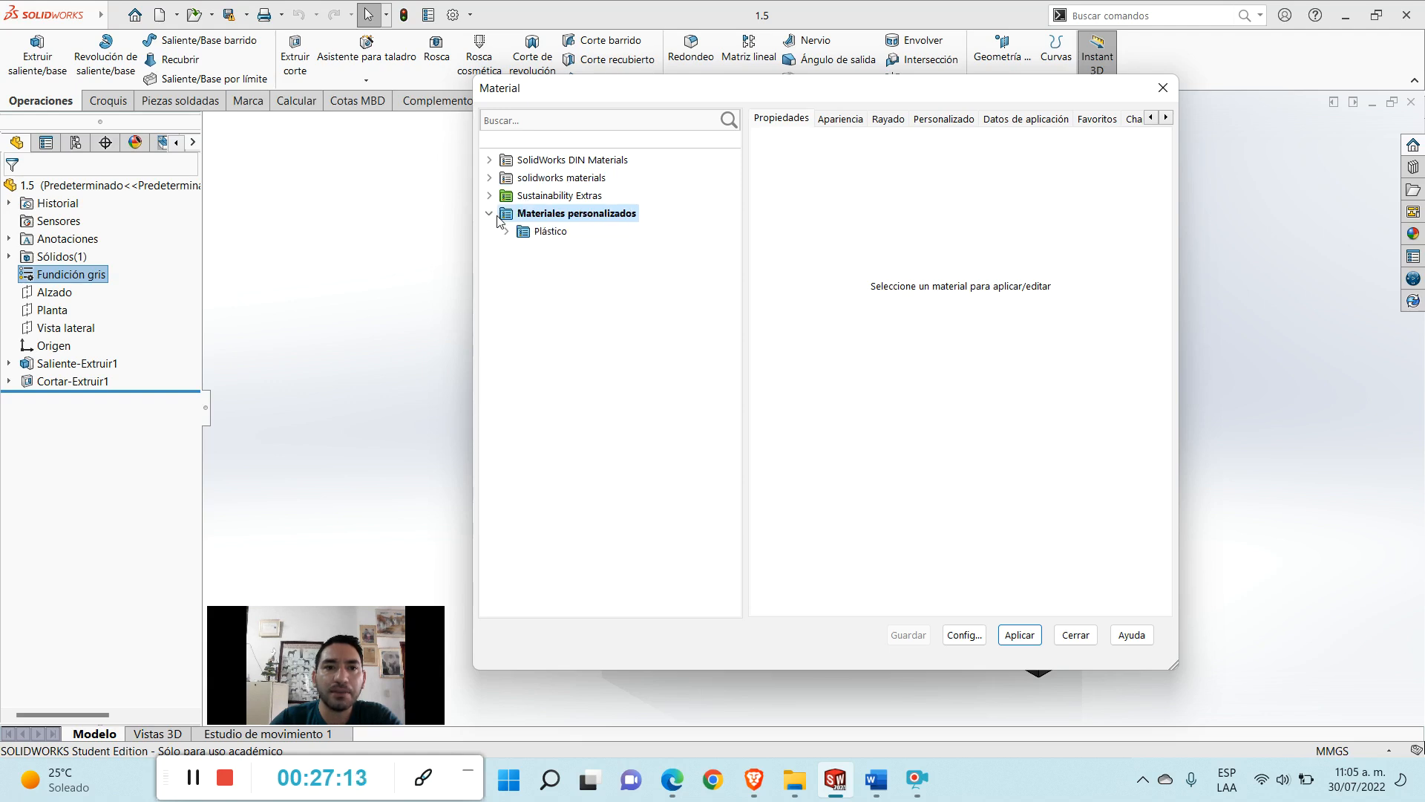
{"action": "right_click", "coordinate": [578, 222]}
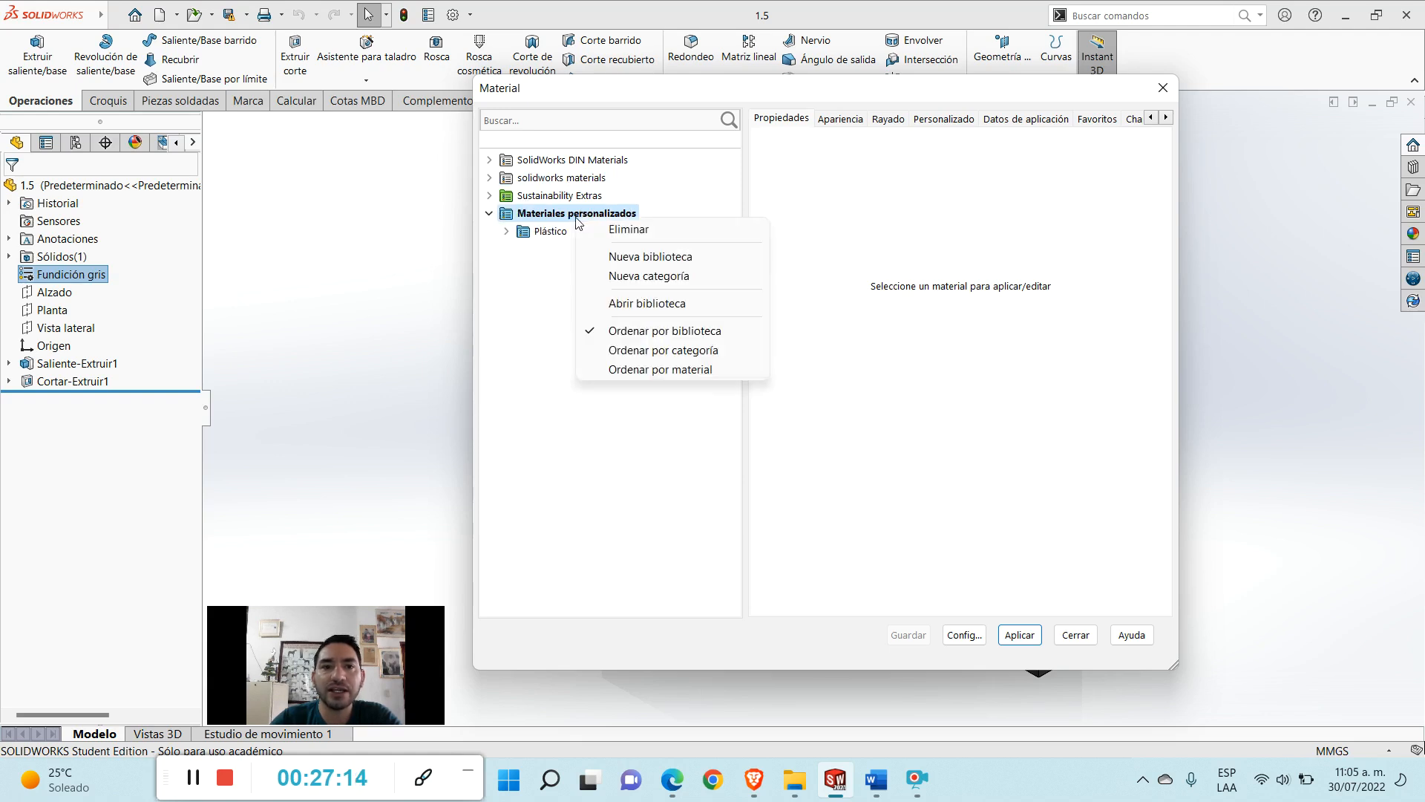
{"action": "left_click", "coordinate": [667, 276]}
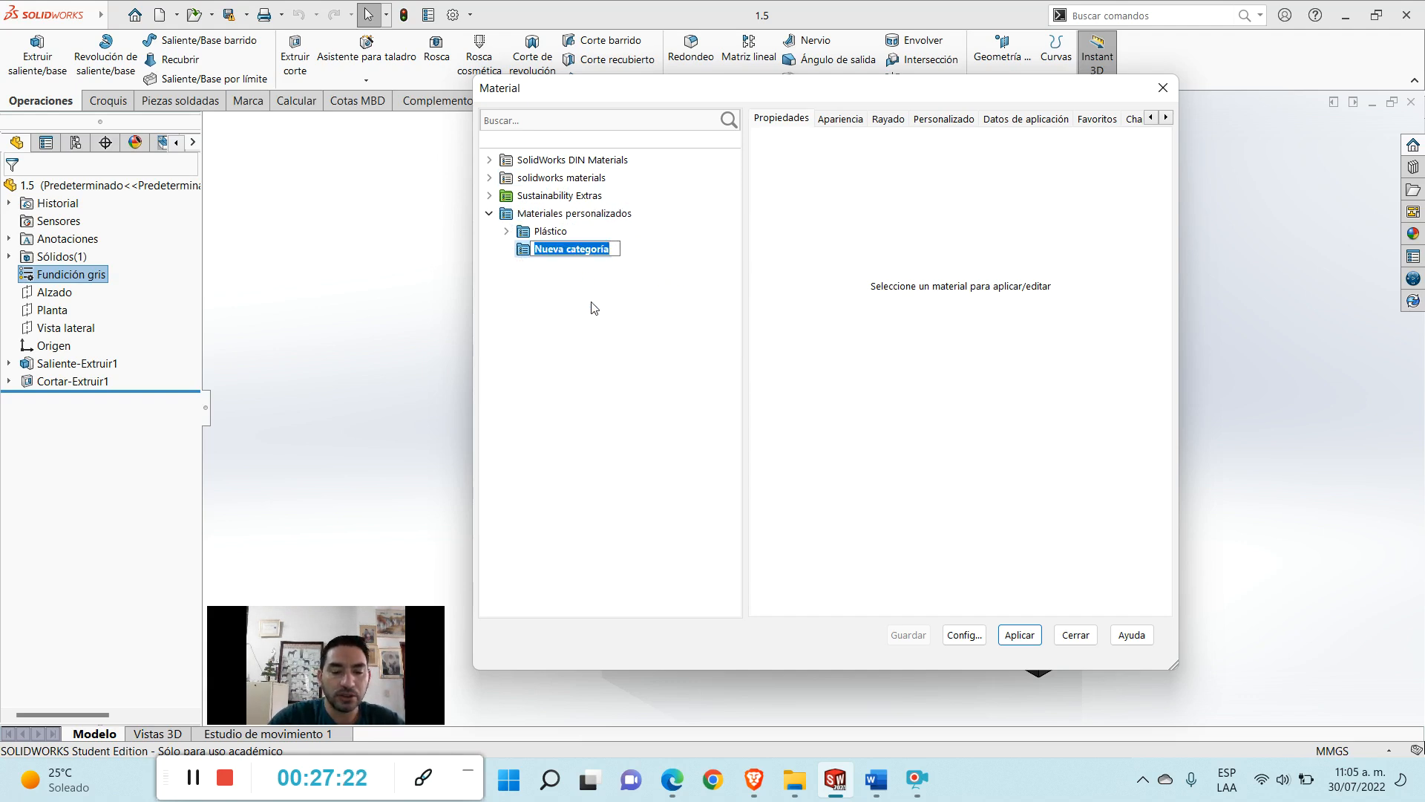
{"action": "type", "text": "Ma"}
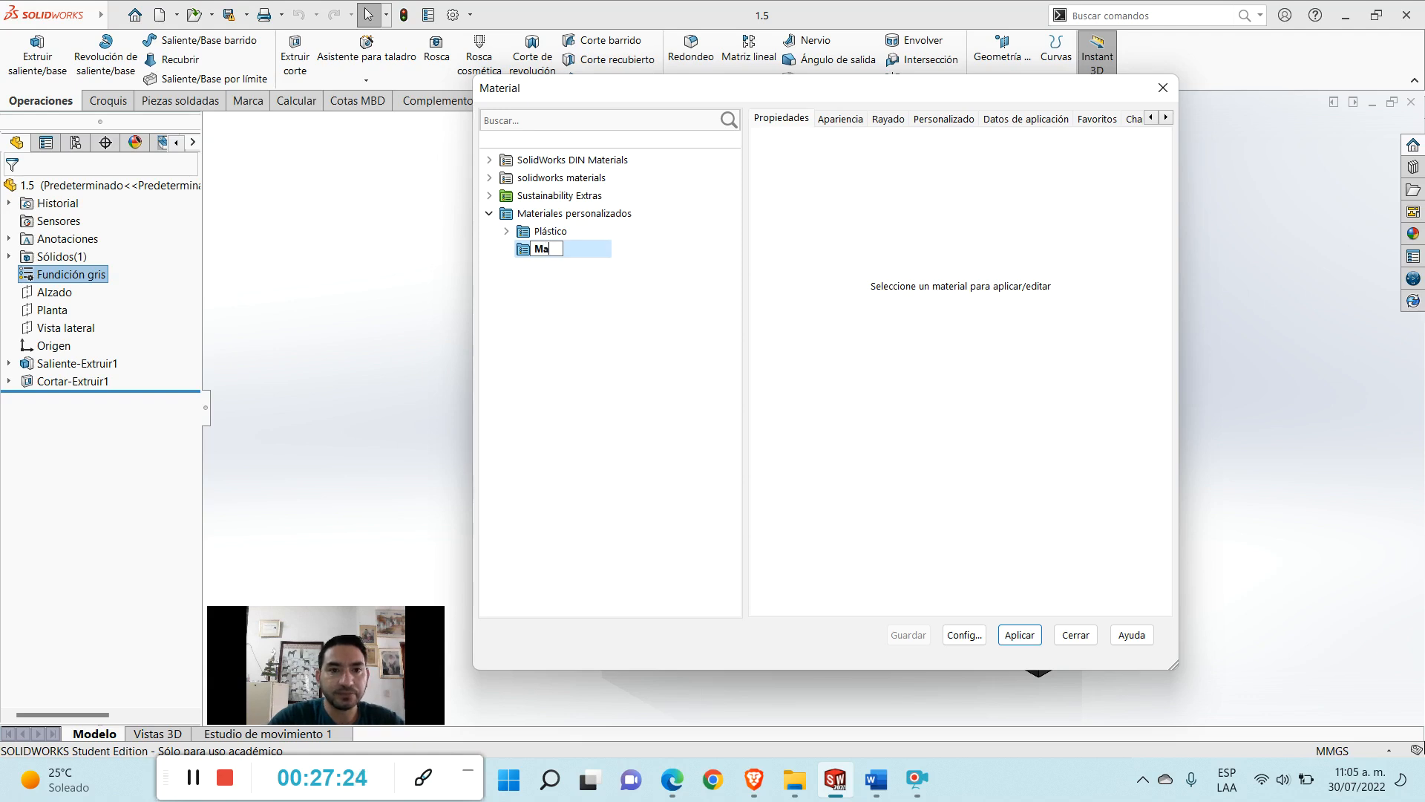
{"action": "type", "text": "teriale"}
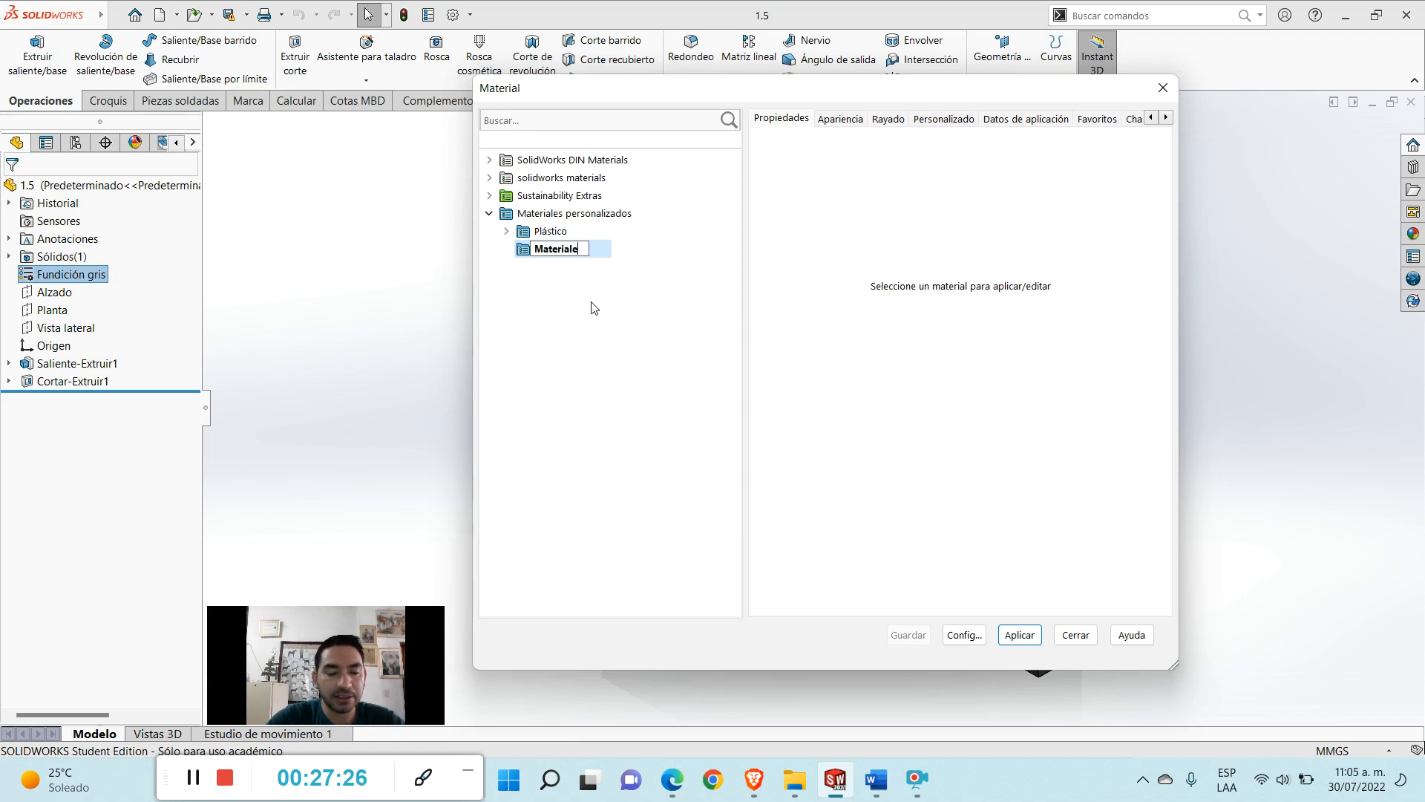
{"action": "type", "text": "s Pers"}
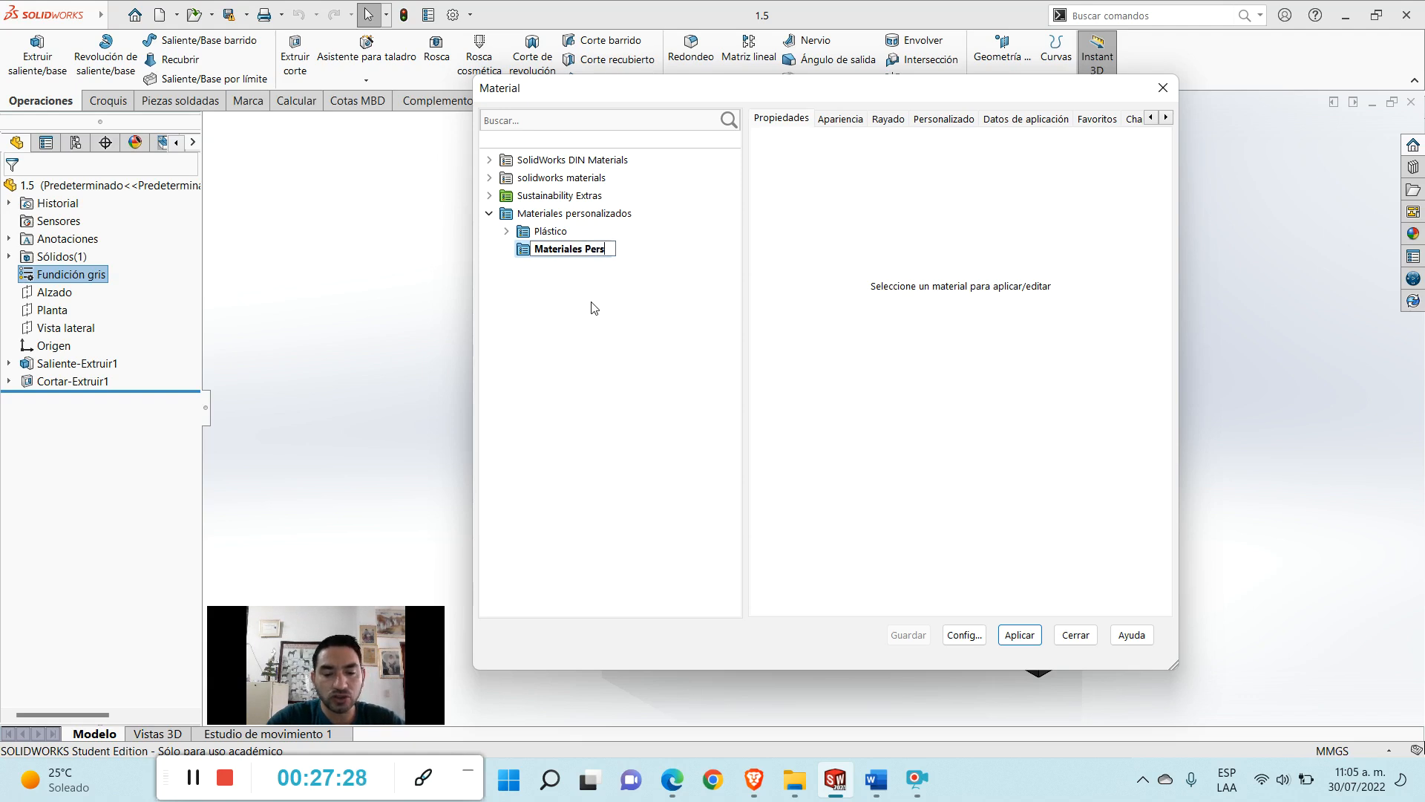
{"action": "type", "text": "onalizados"}
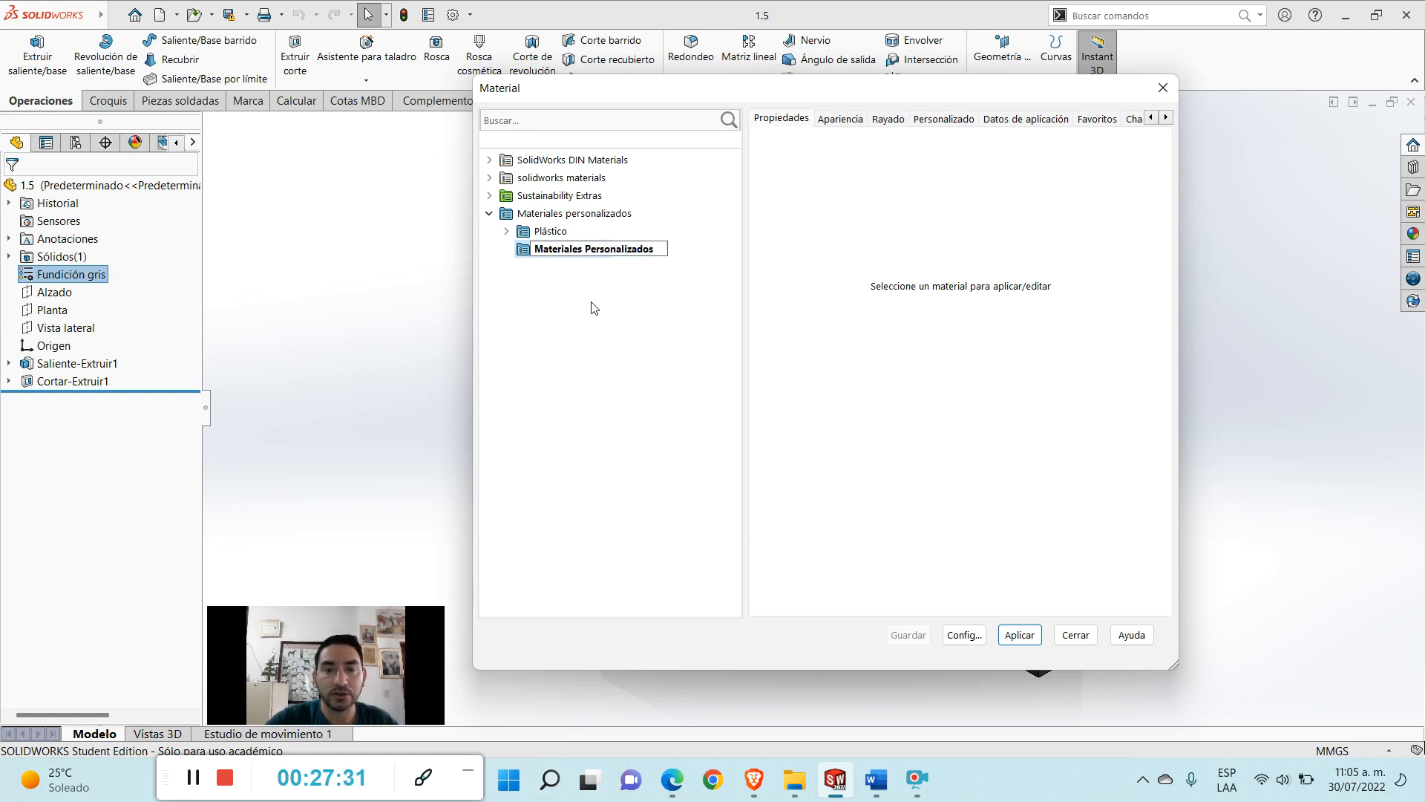
{"action": "key", "text": "Return"}
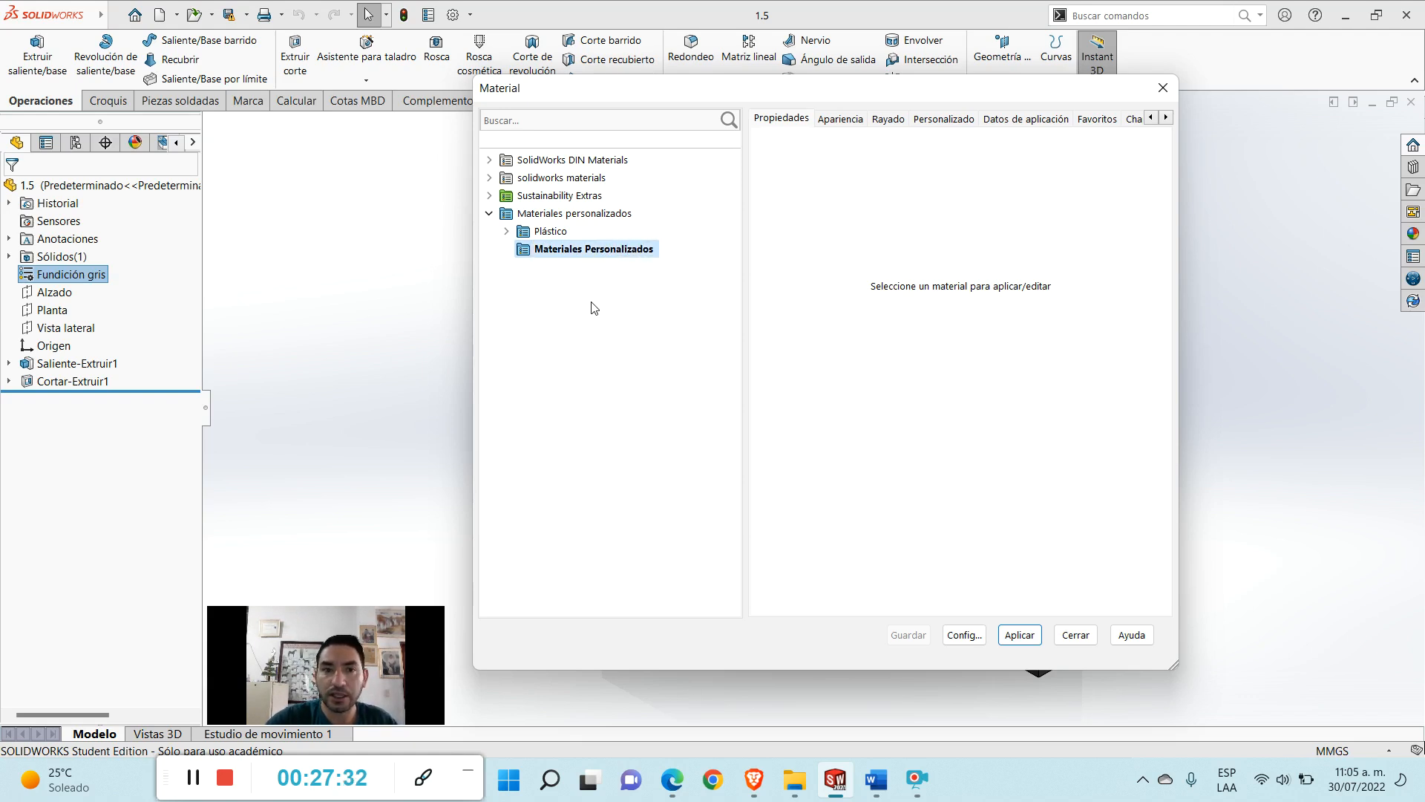
- Paste the copied Fundición gris into the Materiales Personalizados category and select the editable copy
{"action": "right_click", "coordinate": [593, 255]}
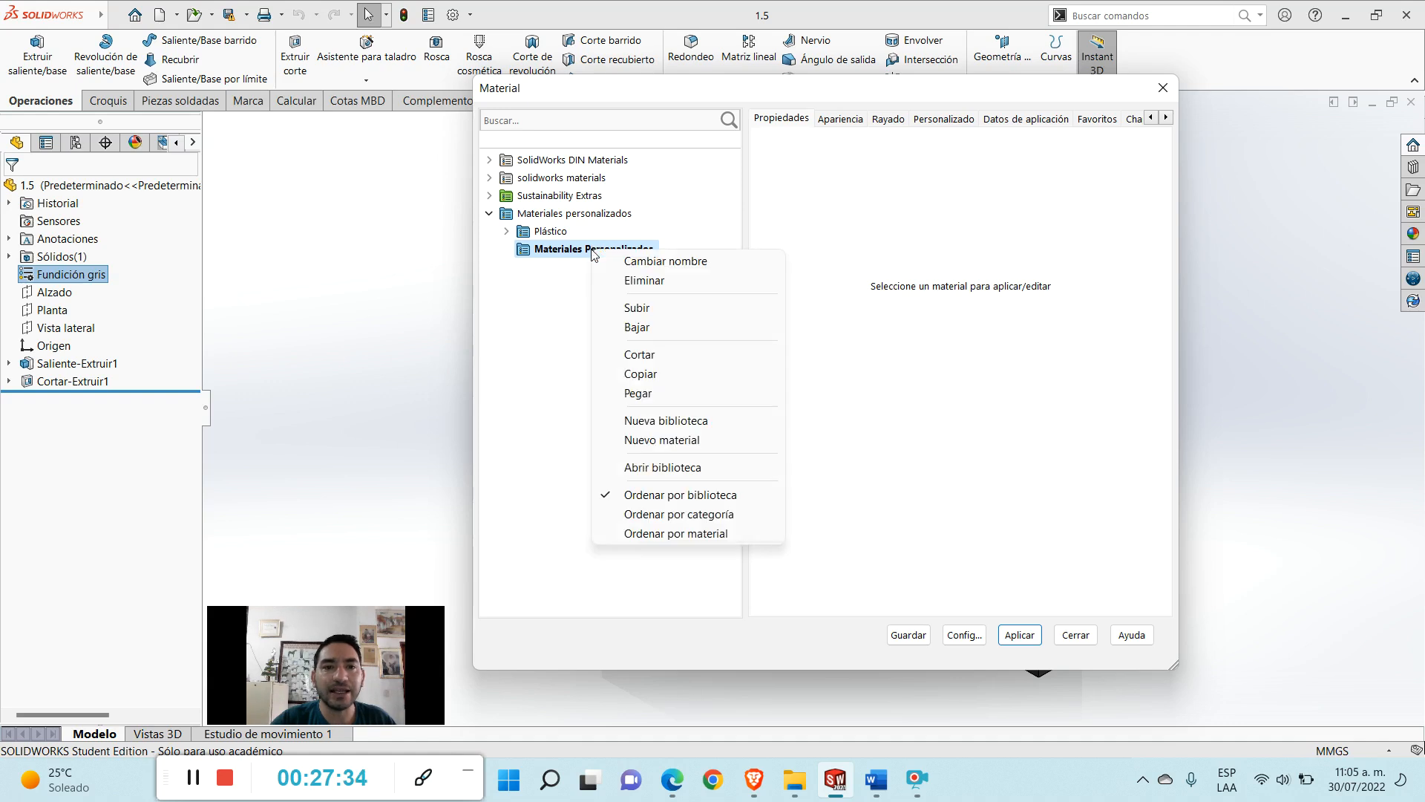
{"action": "left_click", "coordinate": [648, 394]}
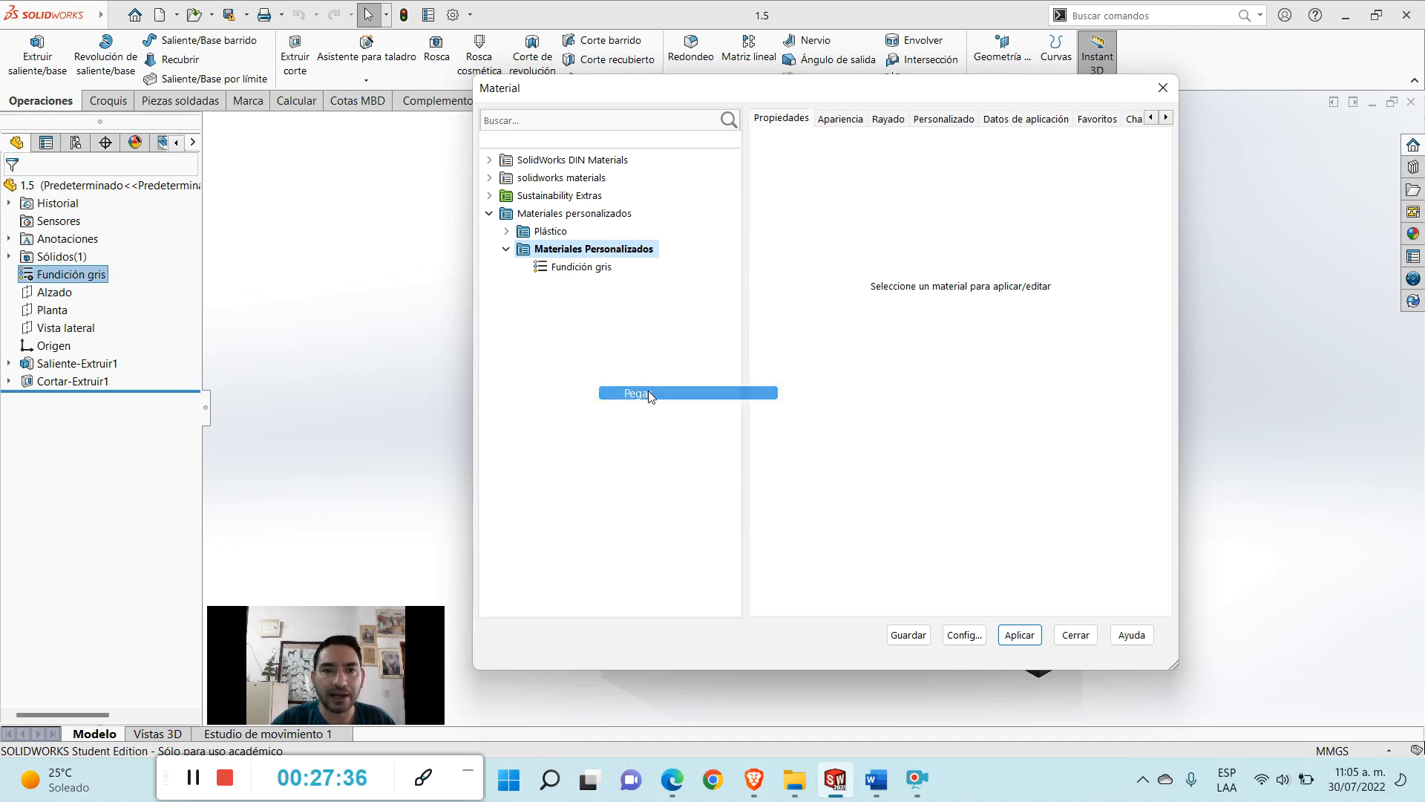
{"action": "left_click", "coordinate": [583, 269]}
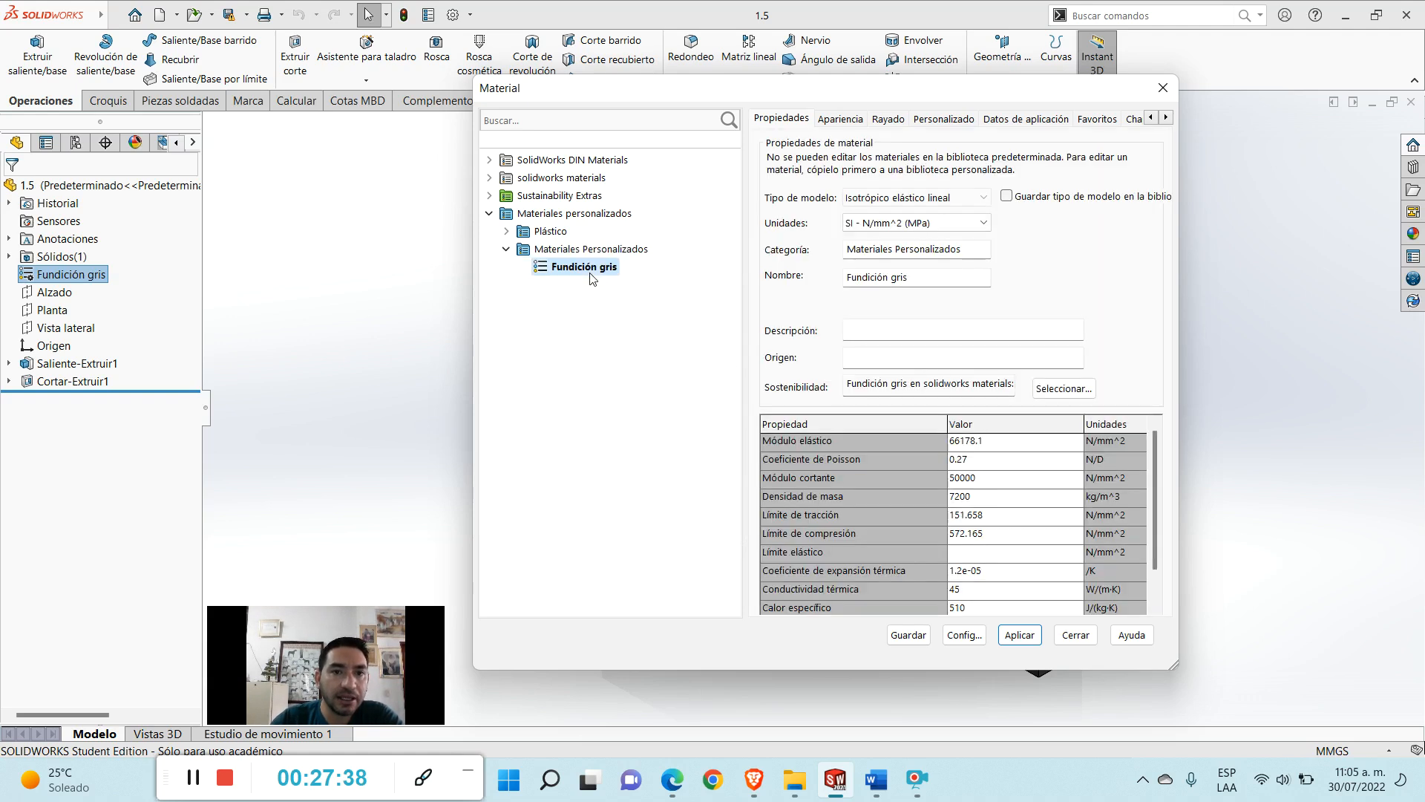
- Set the copied Fundición gris material's elastic modulus to 70000 N/mm^2 and its Poisson's ratio to 0.3
{"action": "left_click", "coordinate": [1013, 444]}
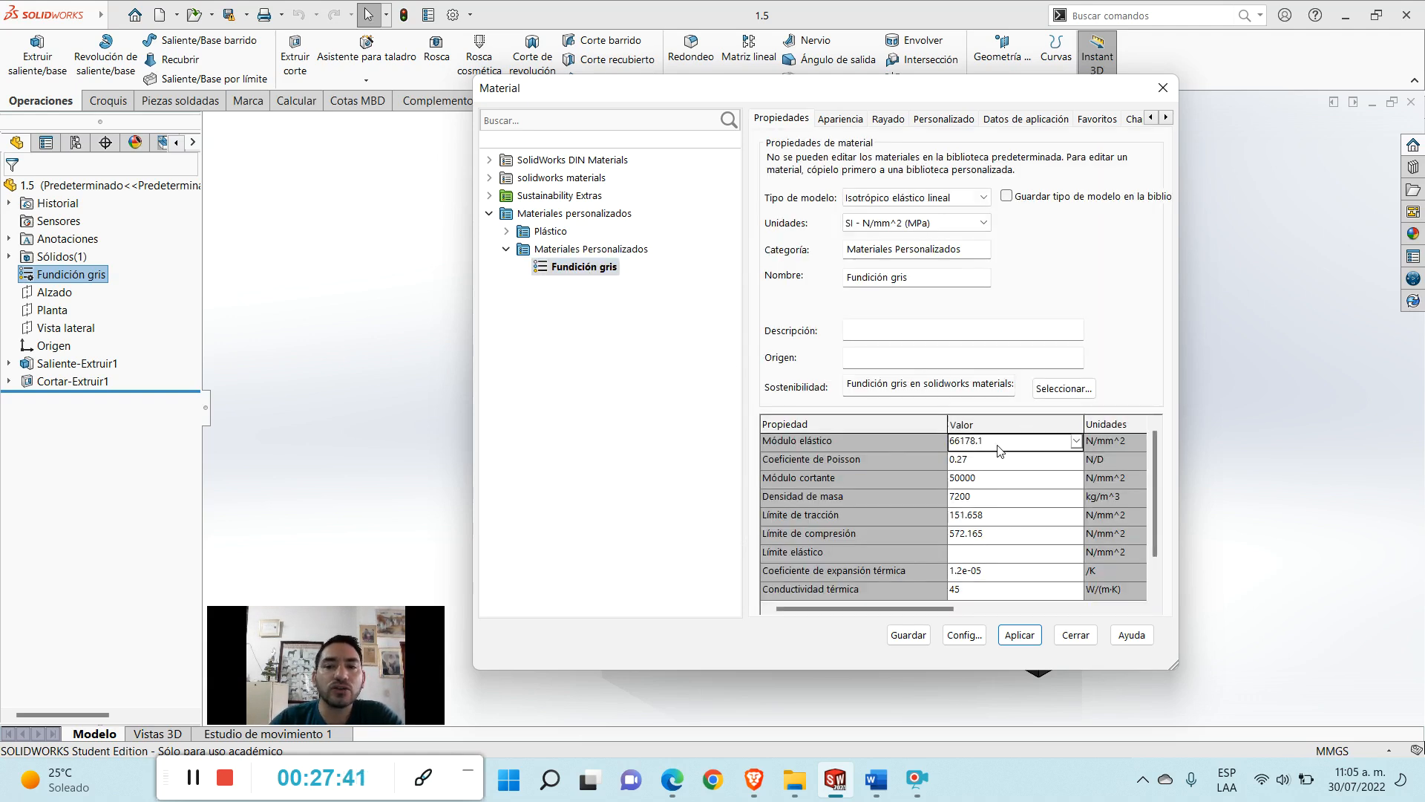
{"action": "left_click", "coordinate": [1076, 441]}
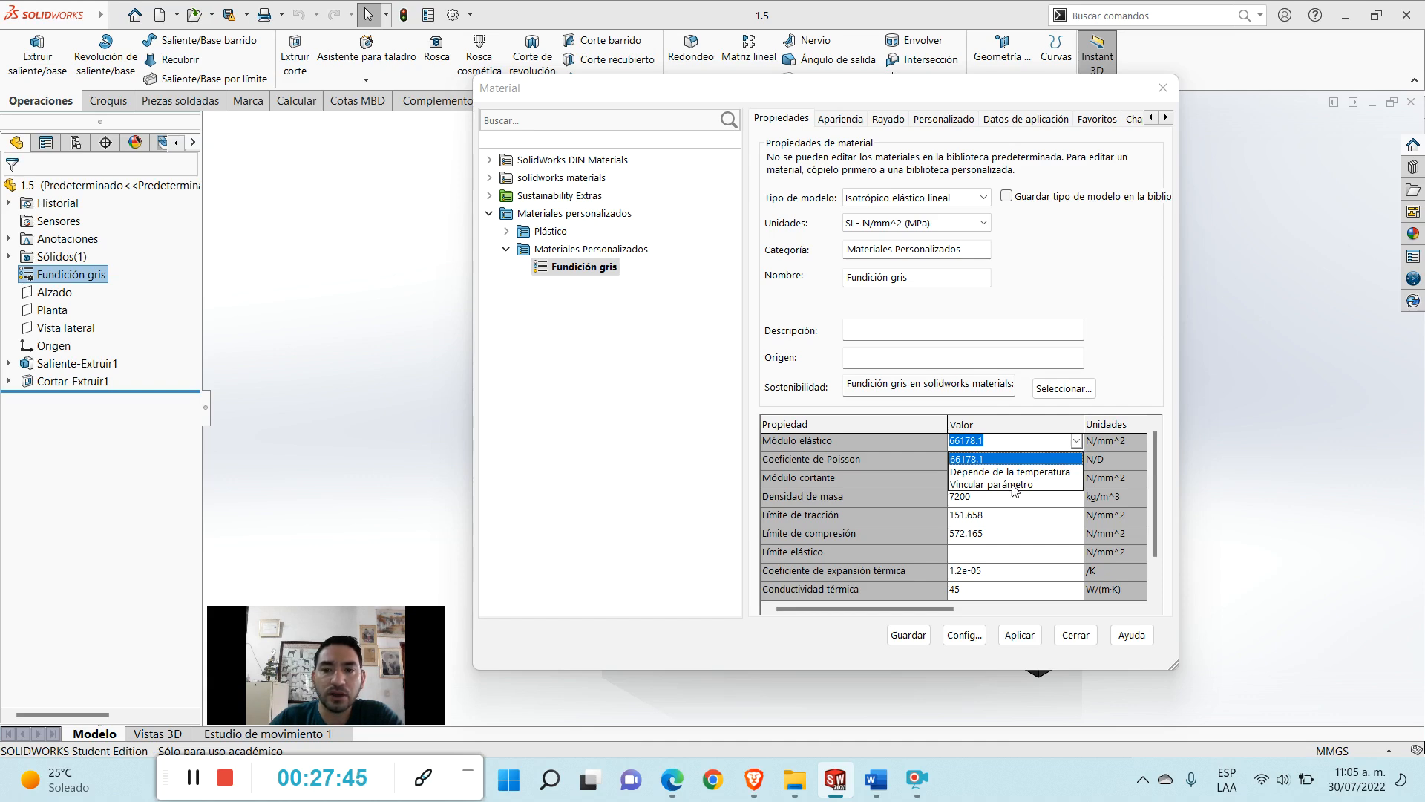
{"action": "left_click", "coordinate": [1002, 444]}
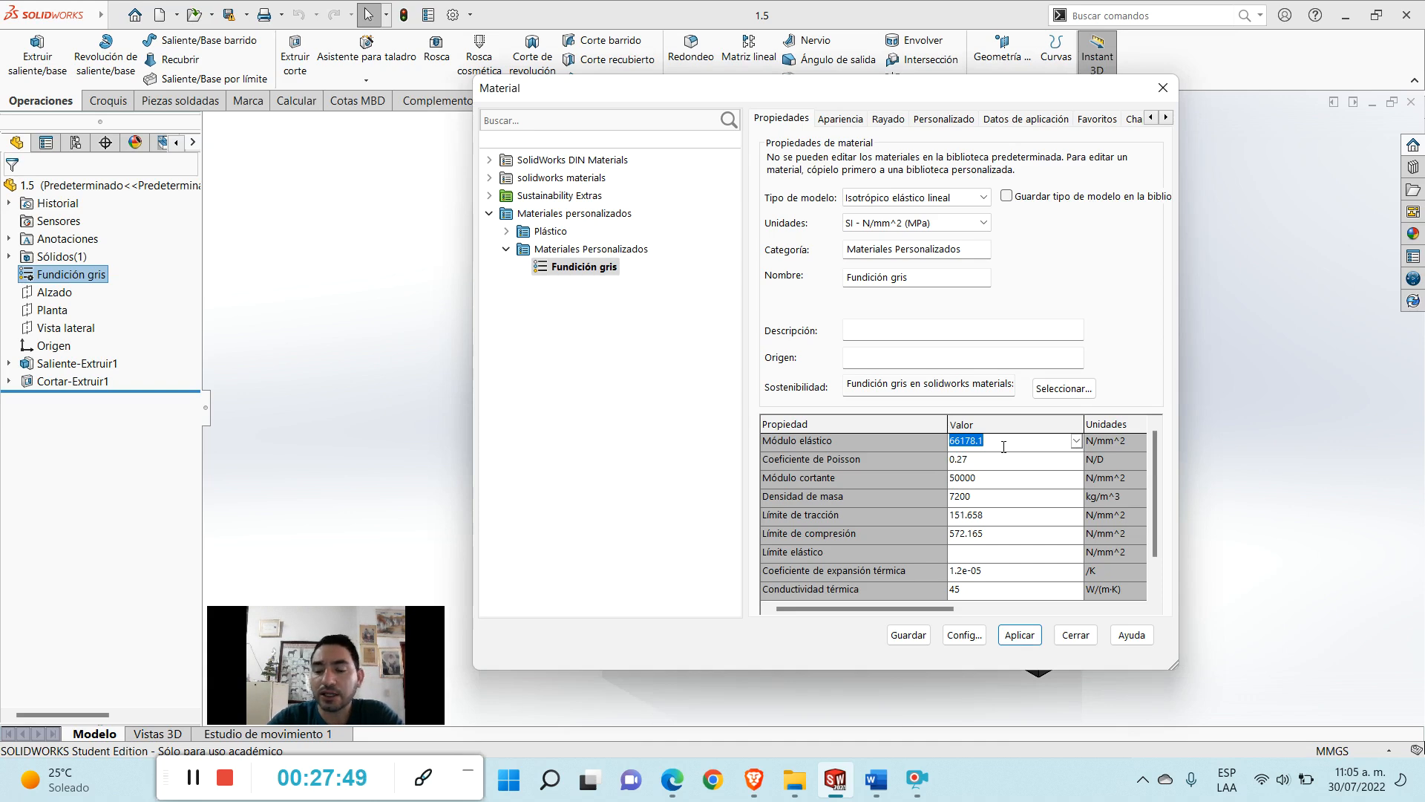
{"action": "type", "text": "70000"}
{"action": "left_click", "coordinate": [997, 461]}
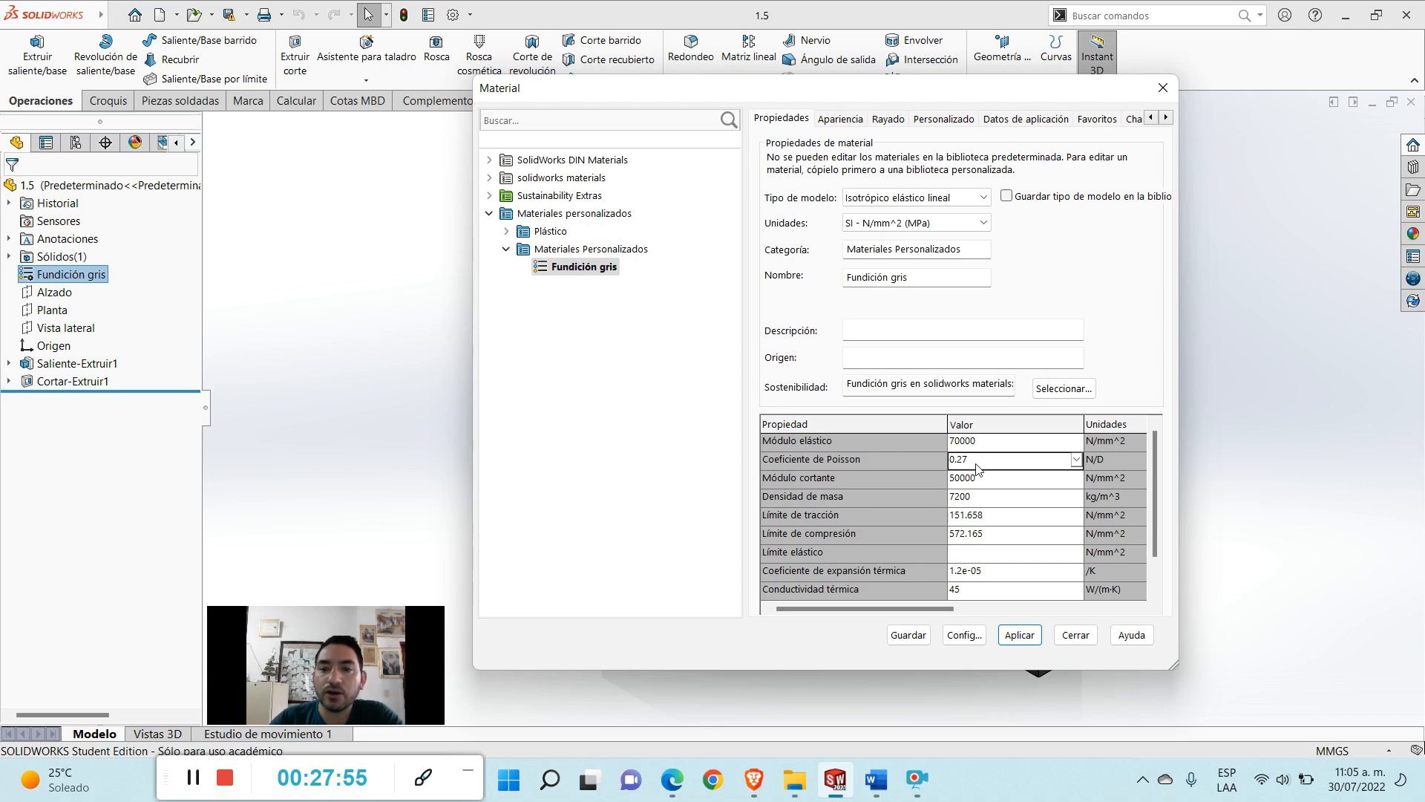
{"action": "left_click", "coordinate": [966, 461]}
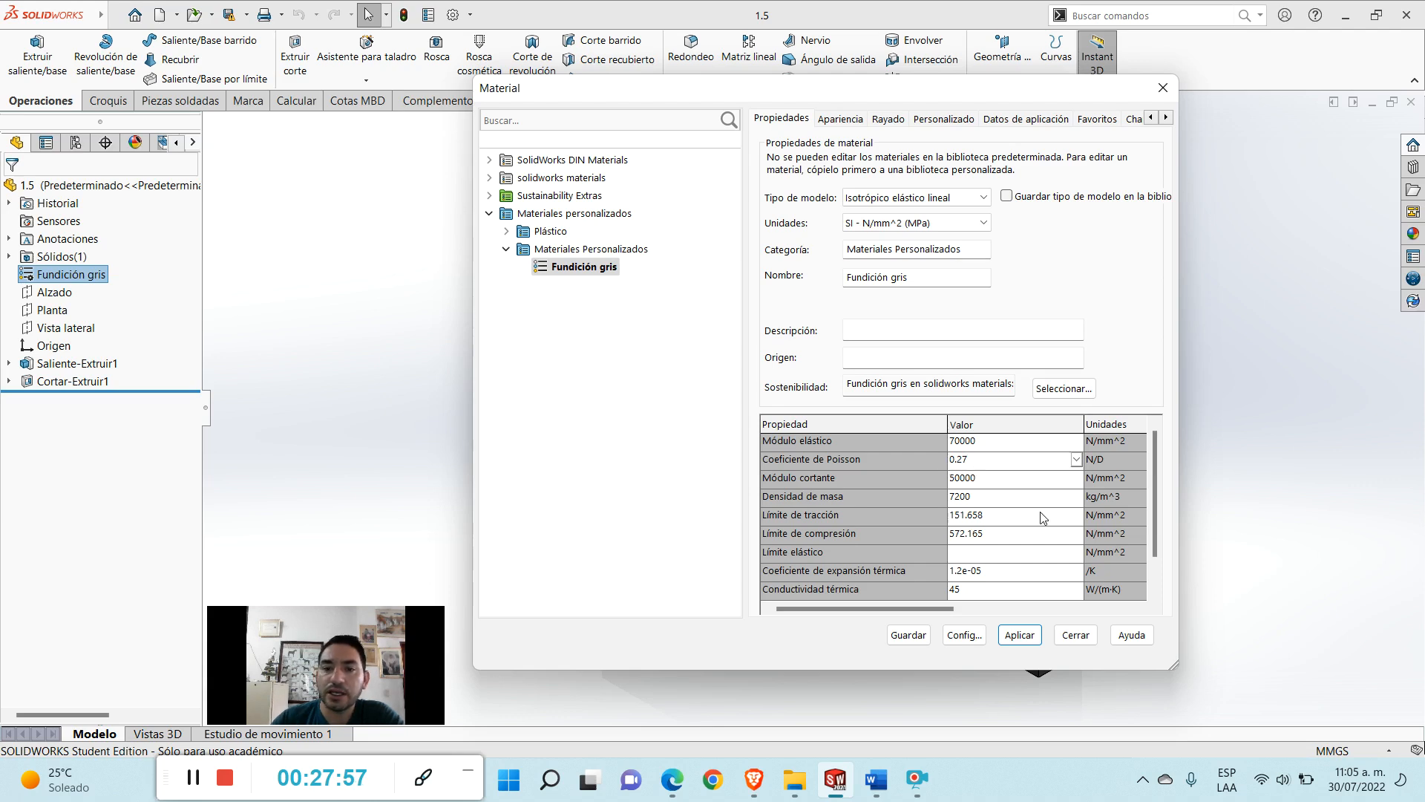
{"action": "key", "text": "Return"}
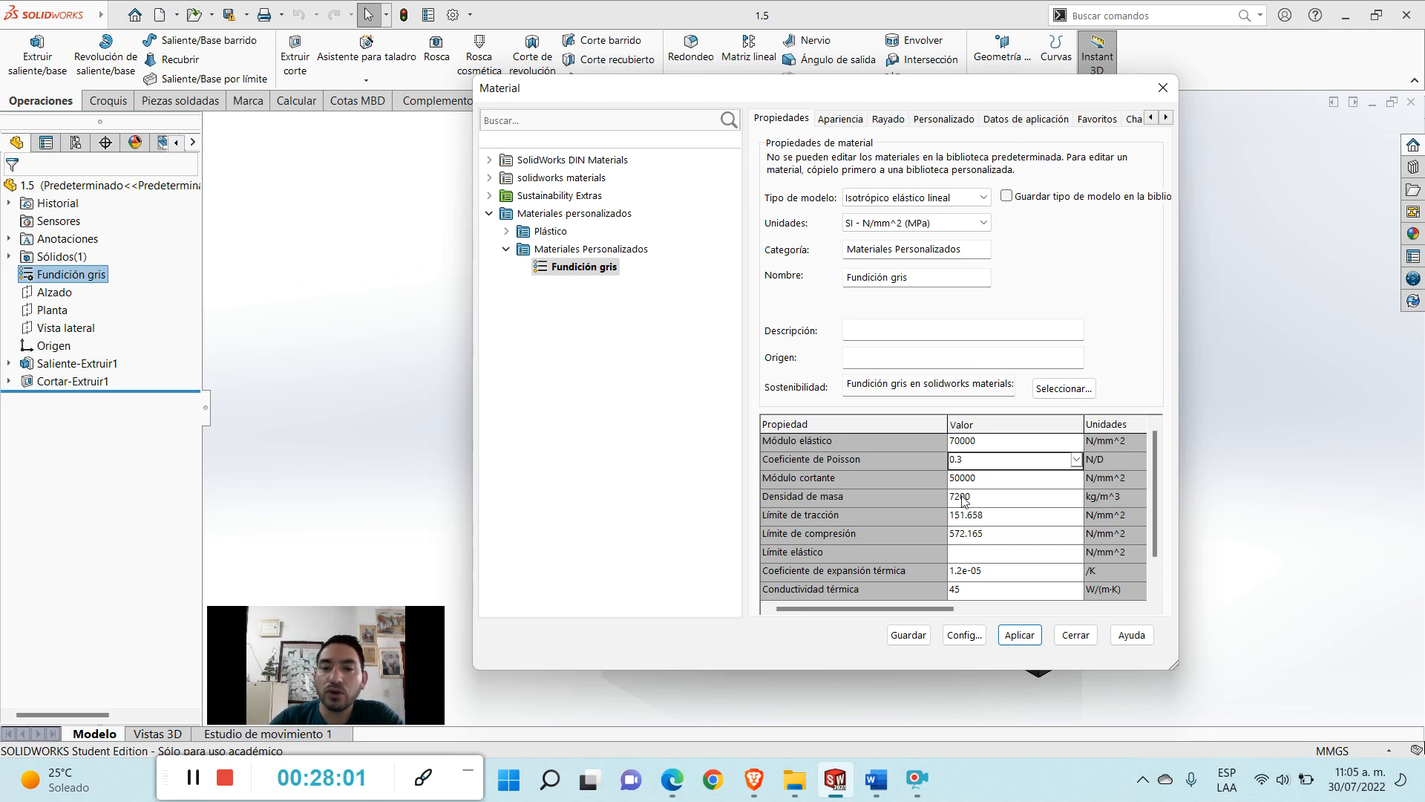
- Set the copied material's shear modulus to 55000 N/mm^2
{"action": "left_click", "coordinate": [983, 480]}
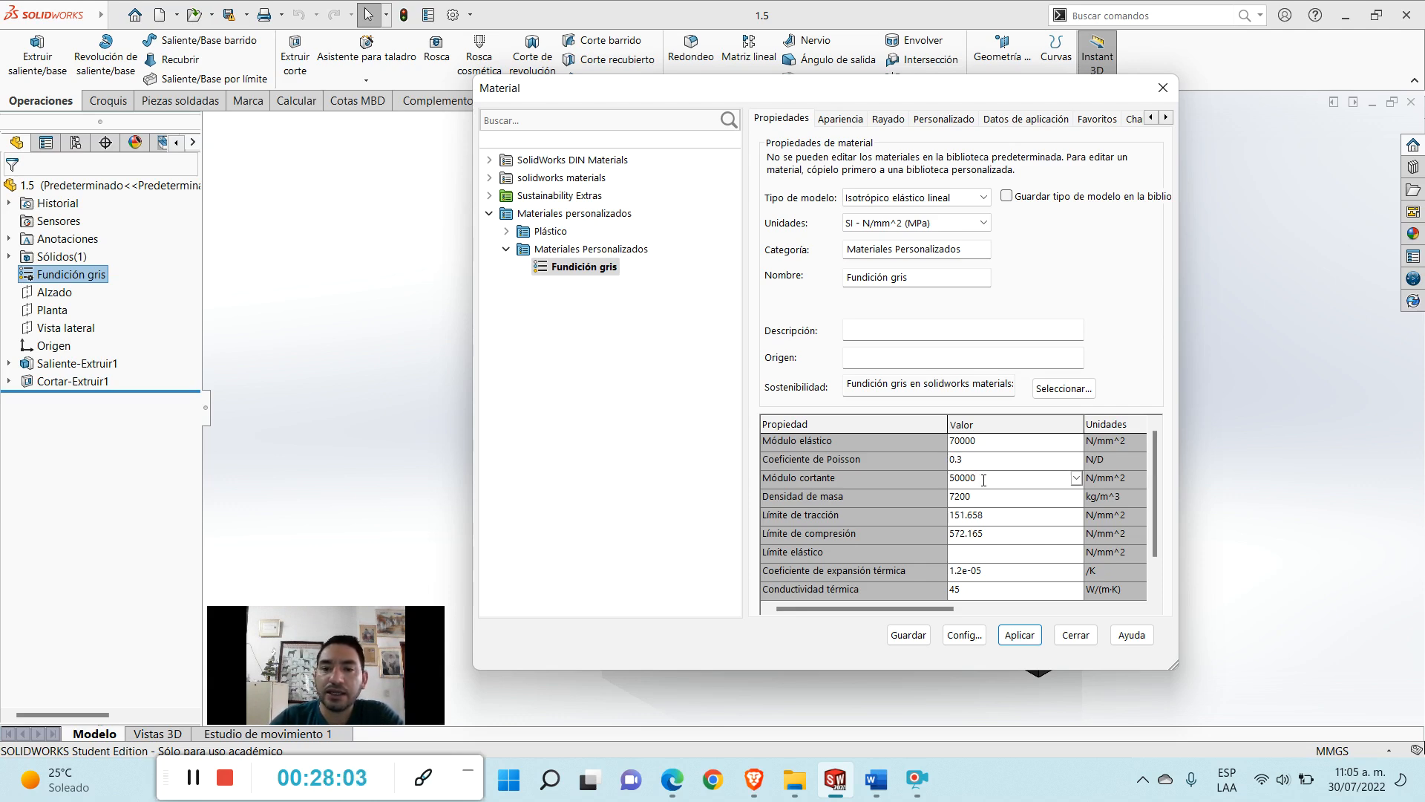
{"action": "key", "text": "BackSpace"}
{"action": "key", "text": "BackSpace"}
{"action": "type", "text": "50"}
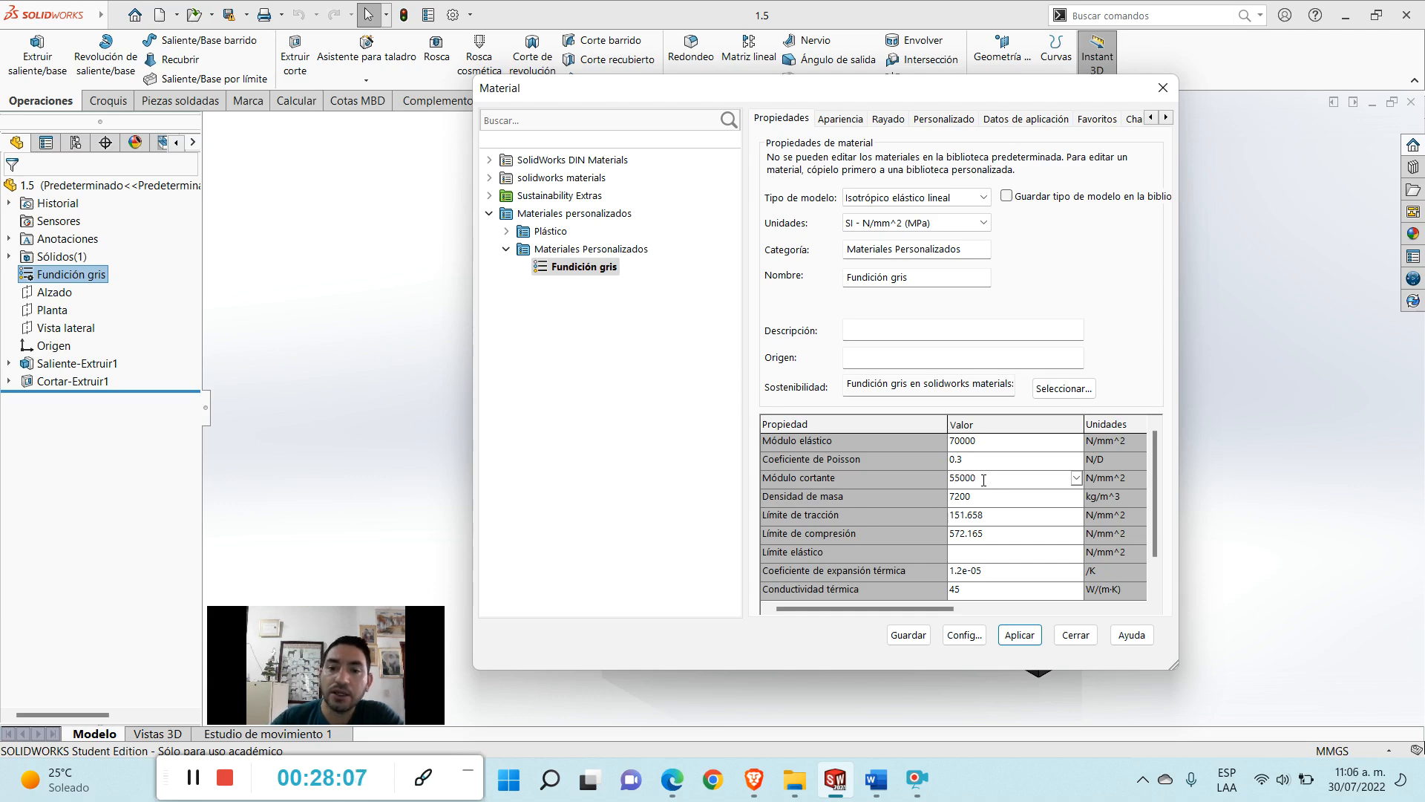
{"action": "left_click", "coordinate": [969, 497]}
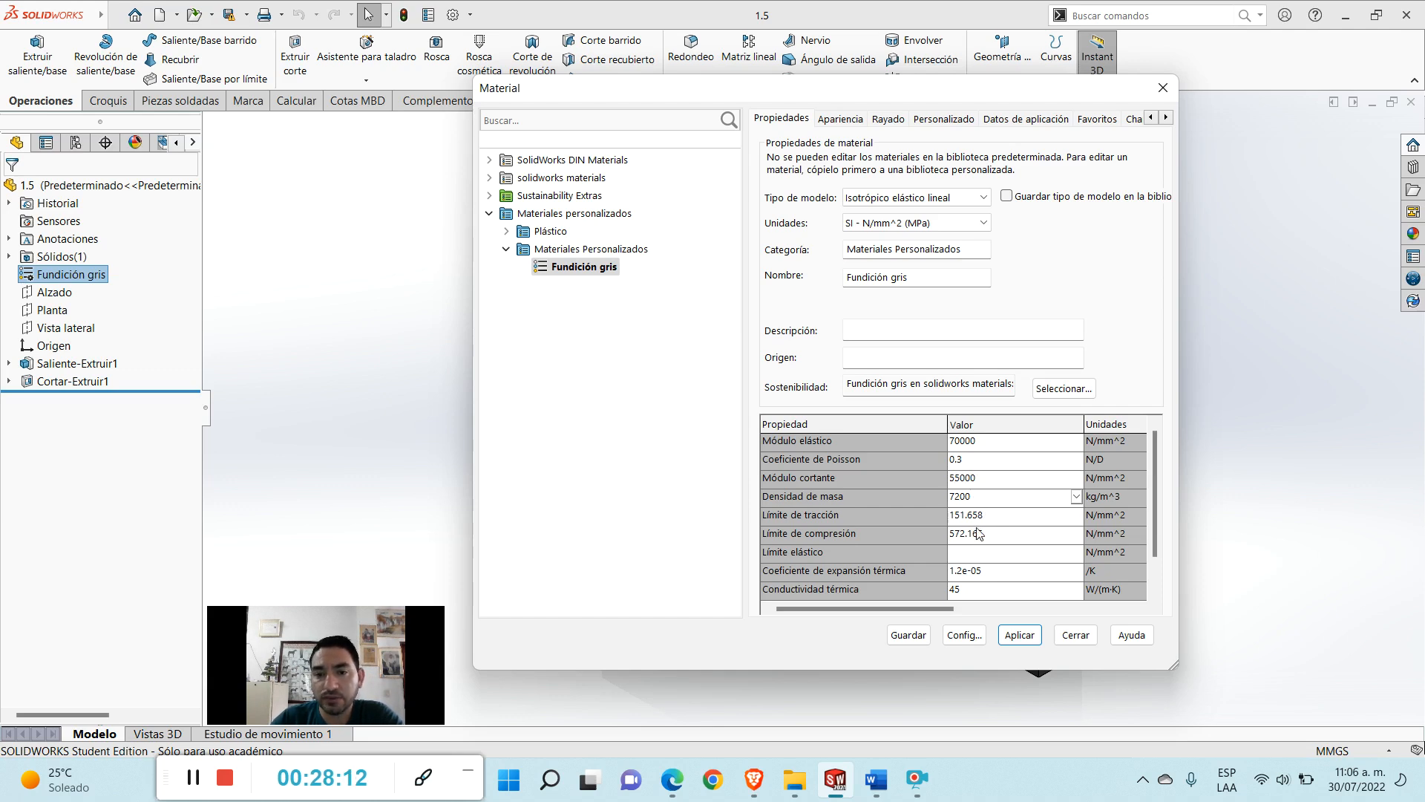
- Examine the copied material's name and the available model types without changing either
{"action": "left_click_drag", "start_coordinate": [912, 279], "coordinate": [843, 299]}
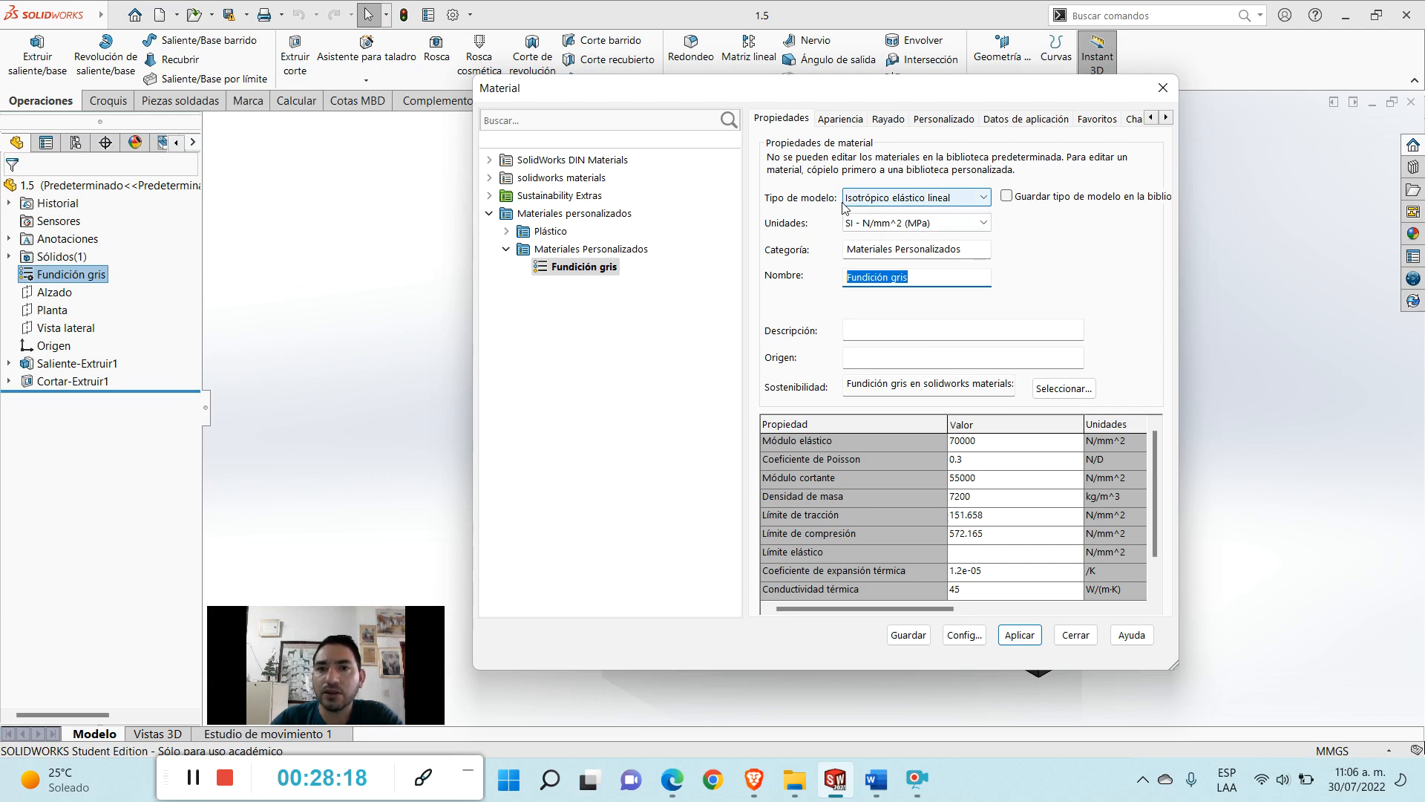
{"action": "left_click", "coordinate": [981, 205]}
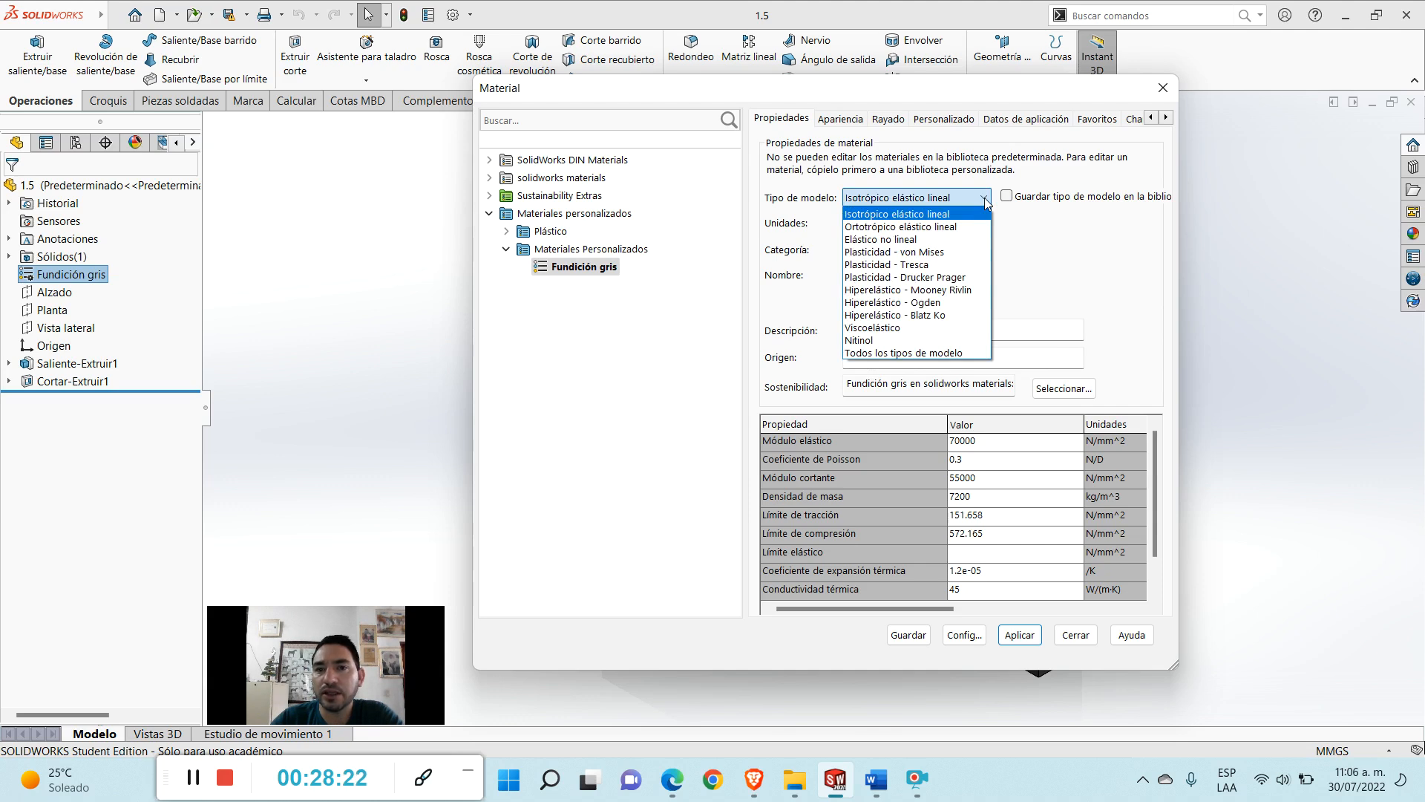
{"action": "left_click", "coordinate": [1077, 236]}
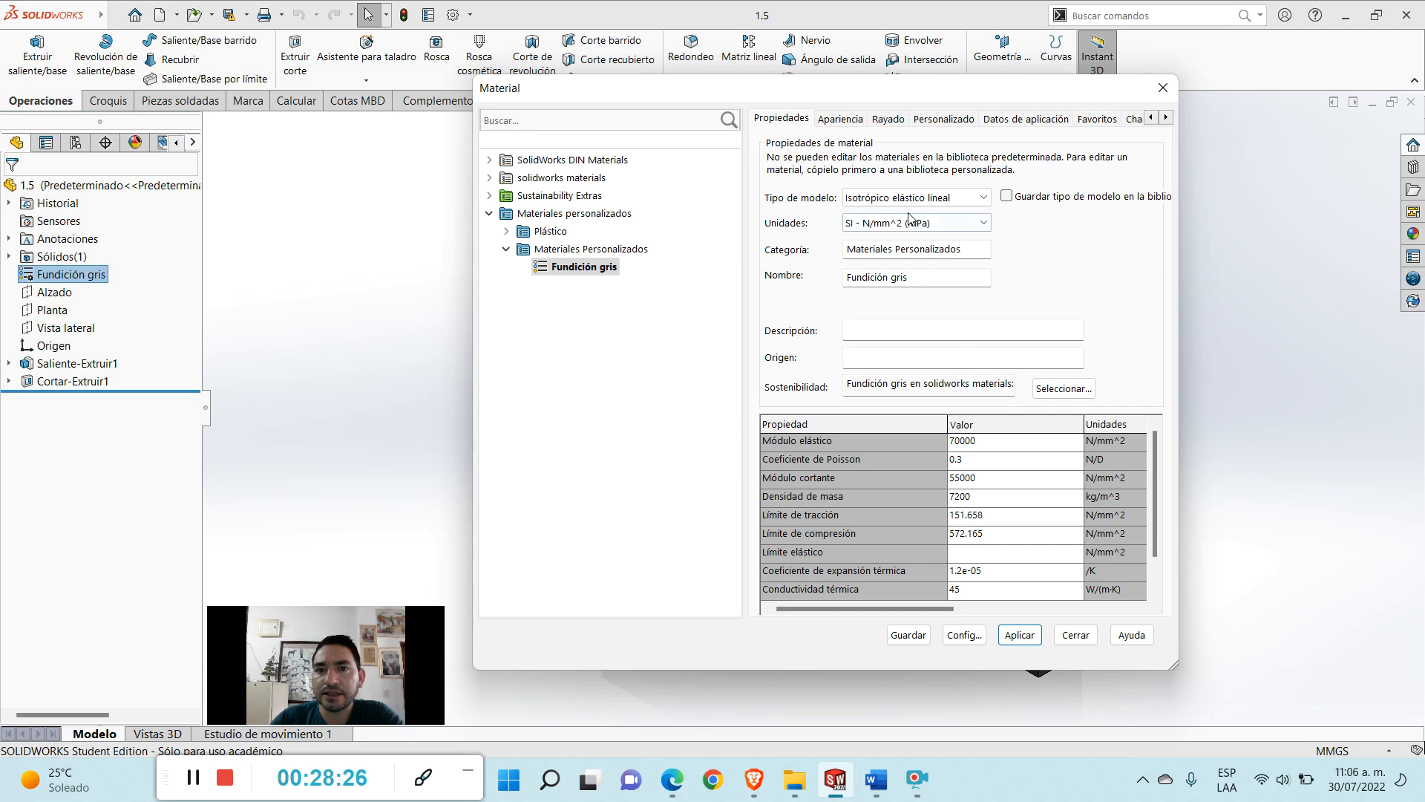
{"action": "left_click", "coordinate": [925, 197]}
{"action": "left_click", "coordinate": [924, 199]}
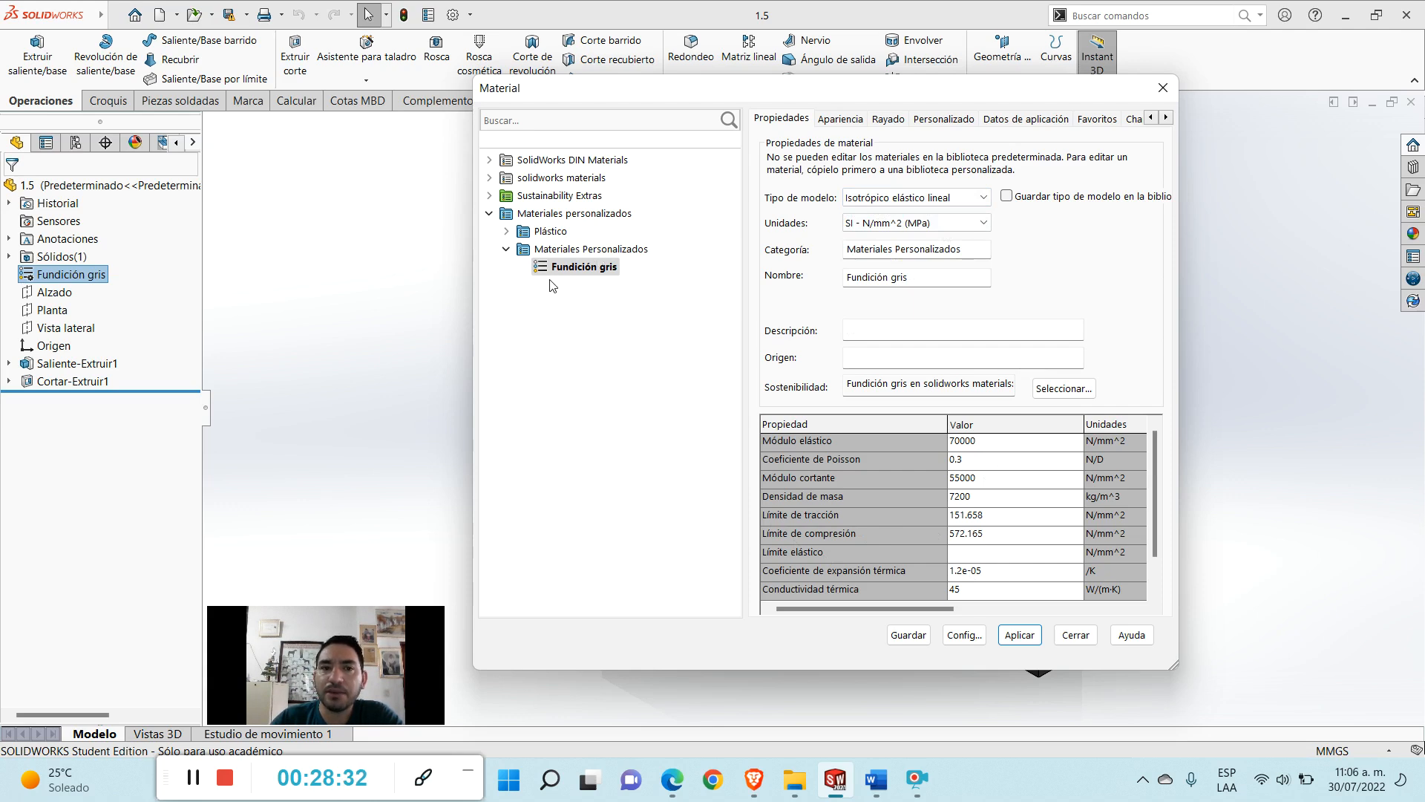
- Leave the edited Fundición gris for its parent library and save the property changes
{"action": "left_click", "coordinate": [556, 215]}
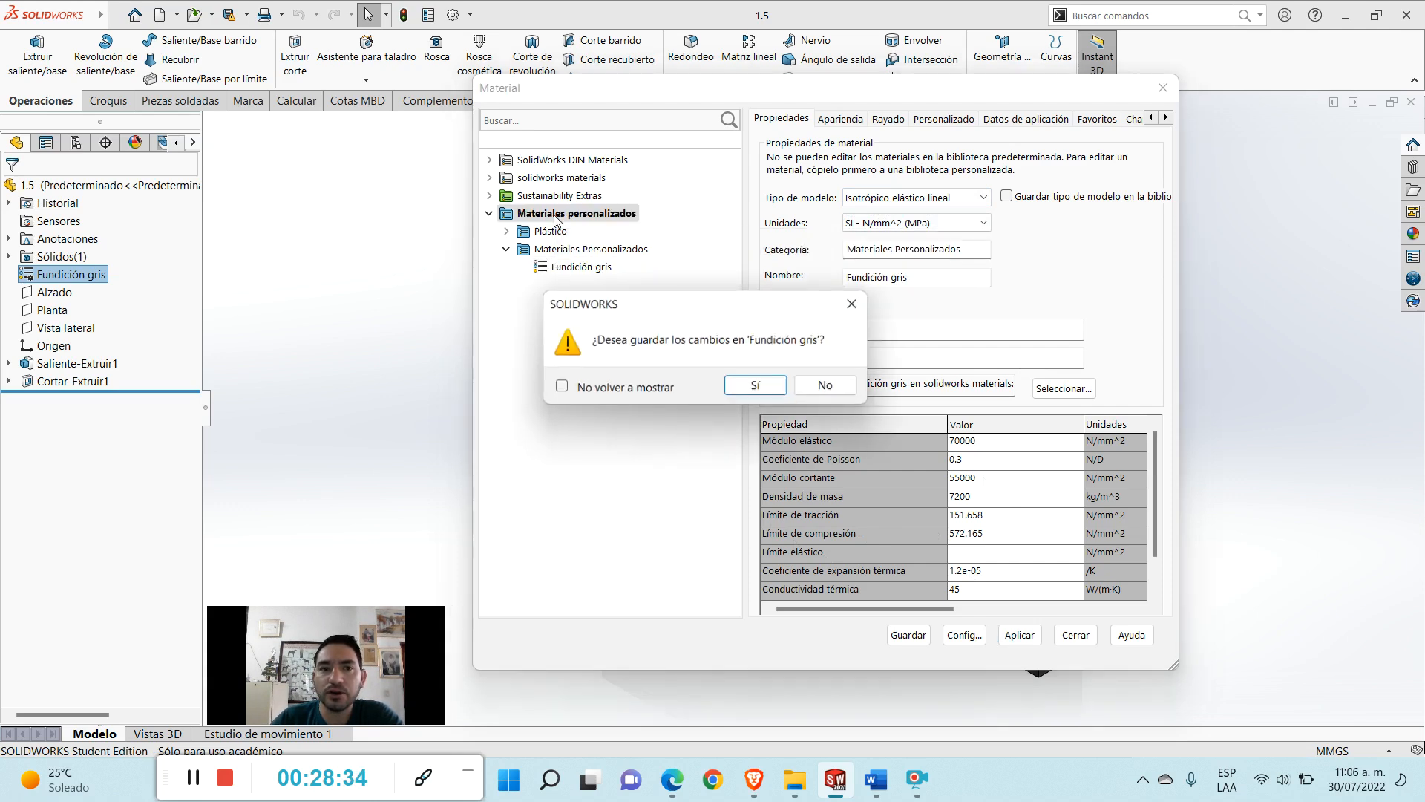
{"action": "left_click", "coordinate": [759, 387]}
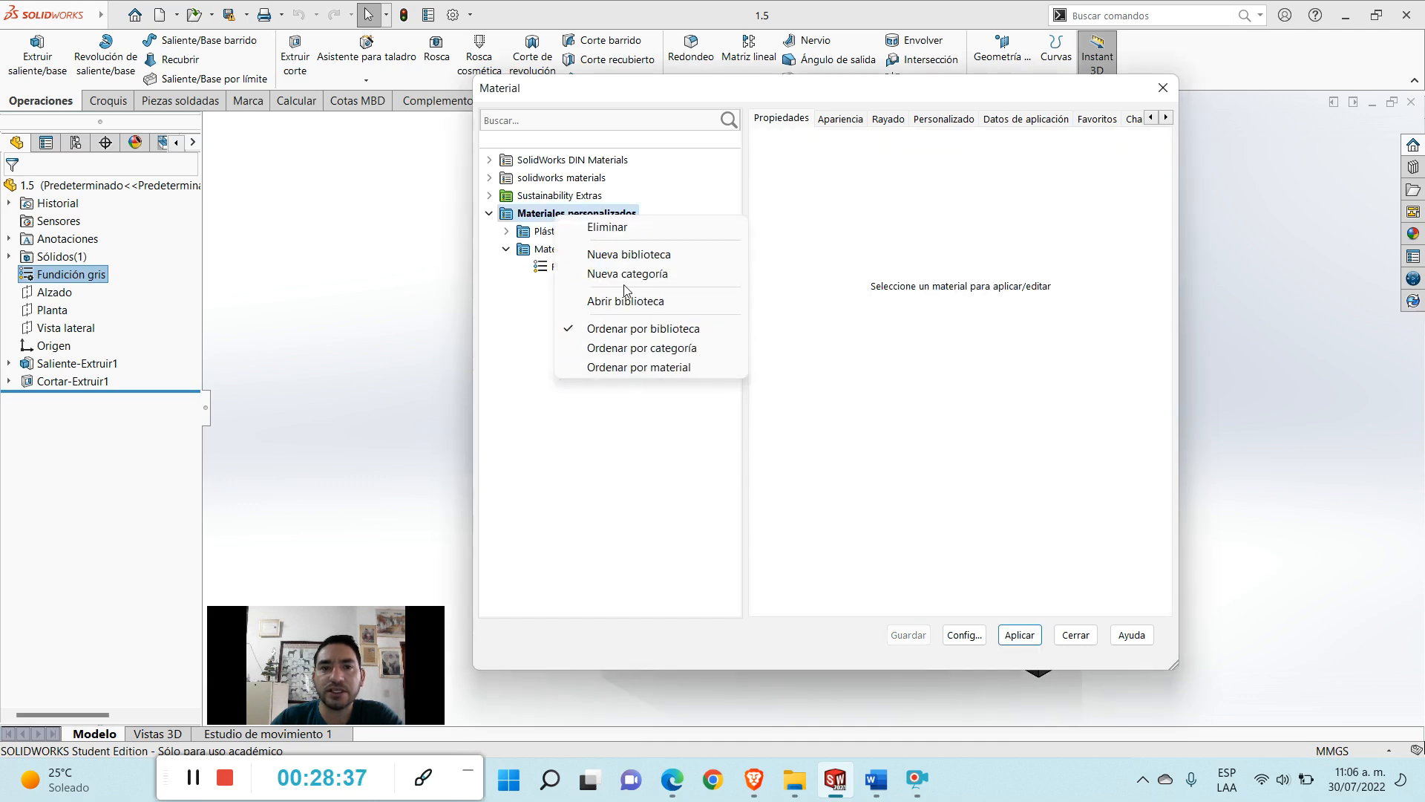
{"action": "left_click", "coordinate": [617, 415]}
{"action": "right_click", "coordinate": [583, 215]}
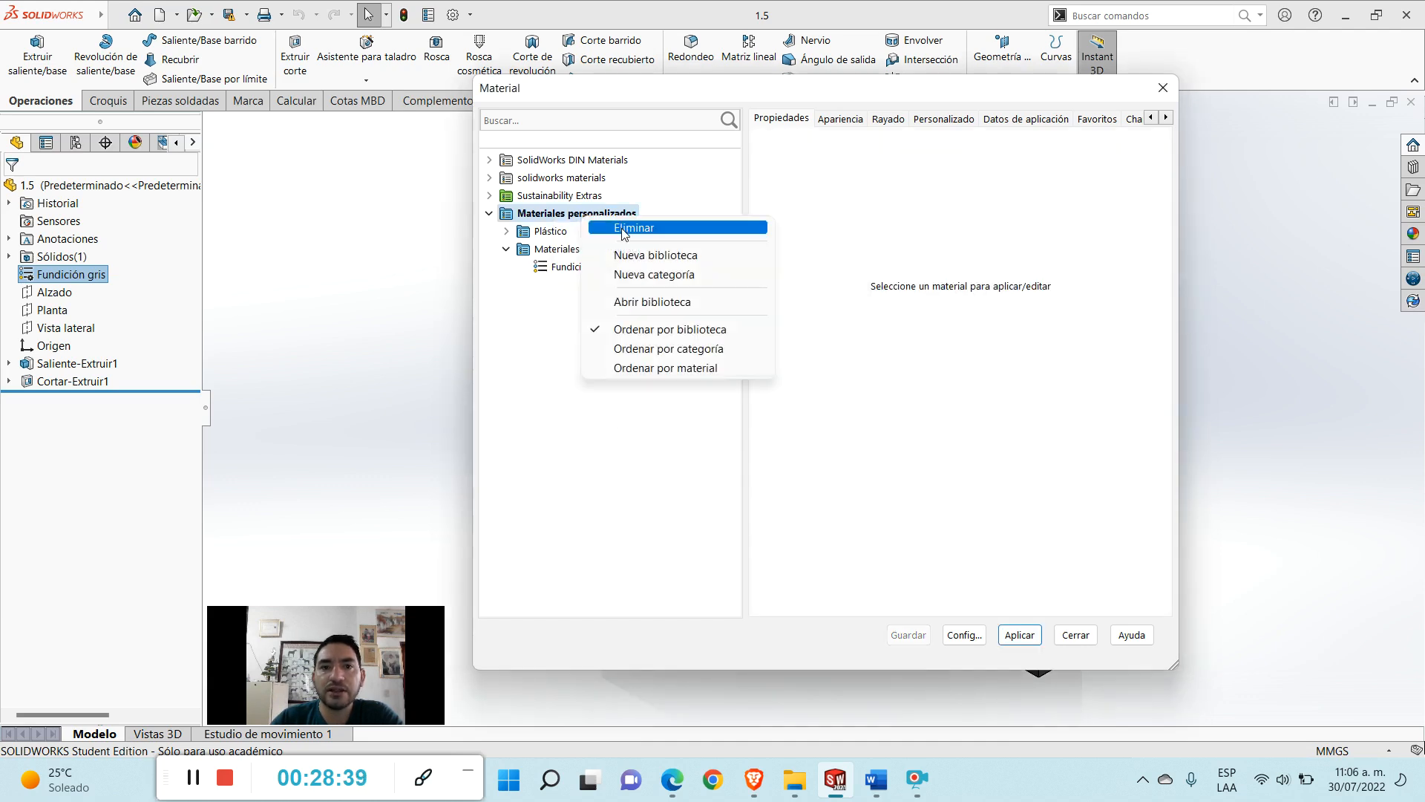
{"action": "left_click", "coordinate": [540, 291]}
{"action": "left_click", "coordinate": [566, 250]}
{"action": "right_click", "coordinate": [592, 251]}
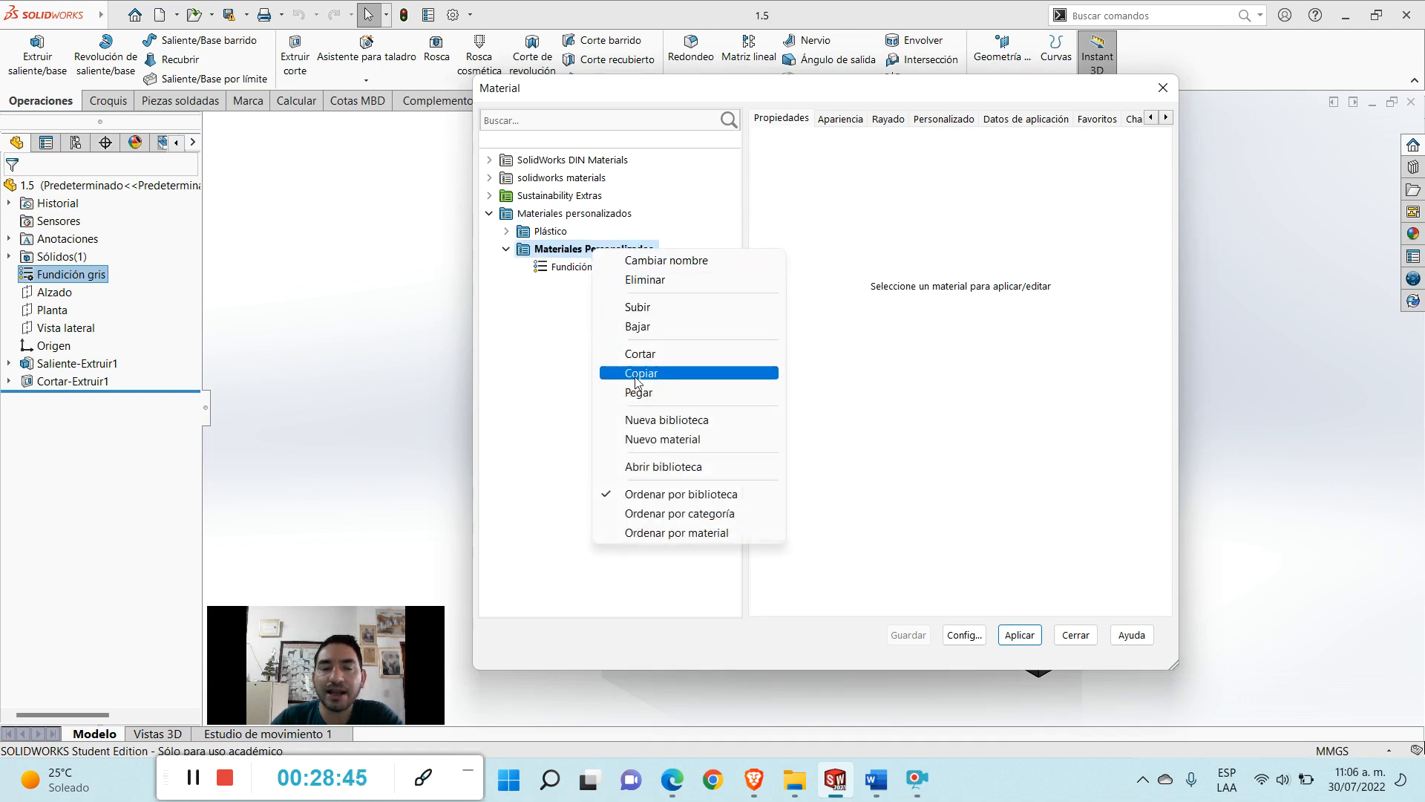
{"action": "left_click", "coordinate": [574, 334]}
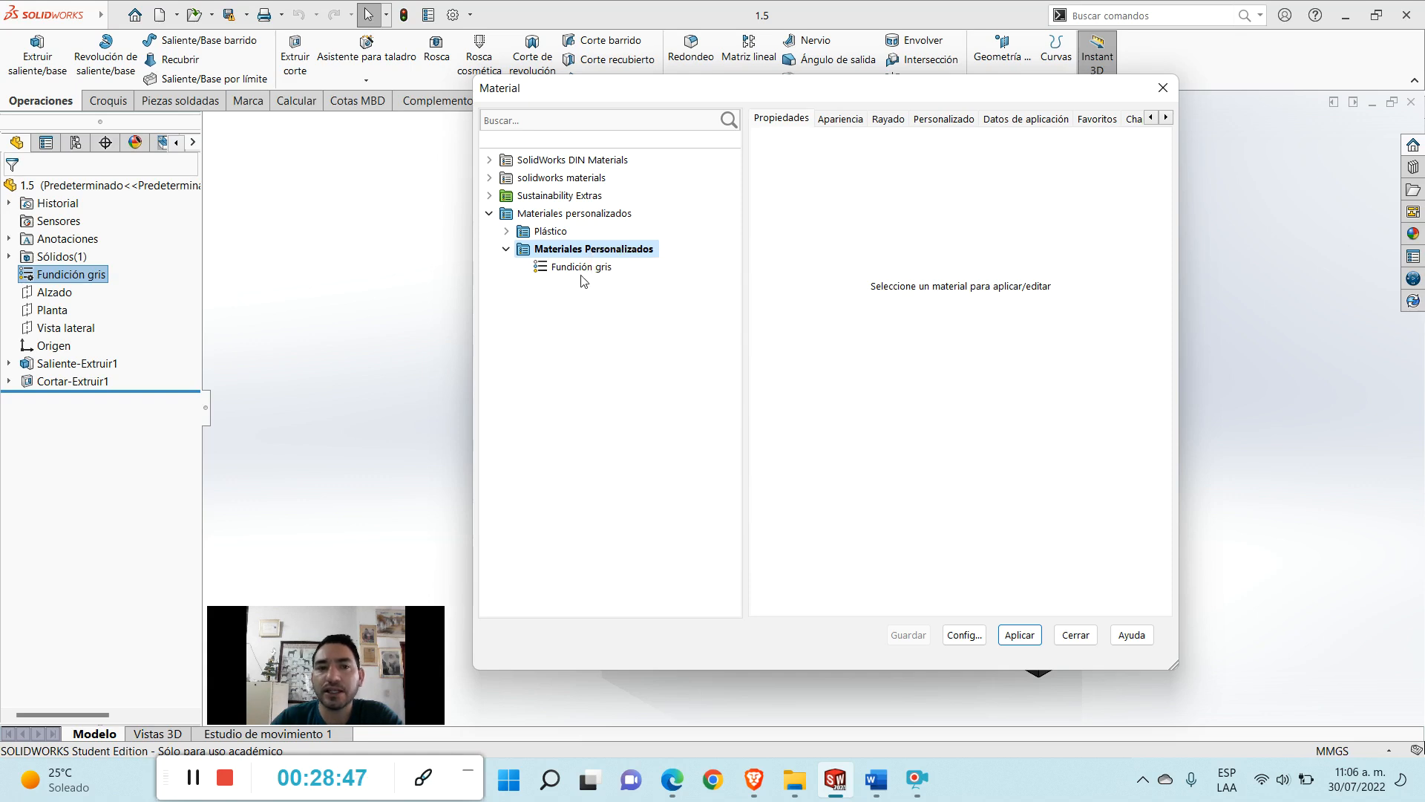
- Change the Nombre property of the custom Fundición gris to "Fundición gris modificado"
{"action": "left_click", "coordinate": [580, 268]}
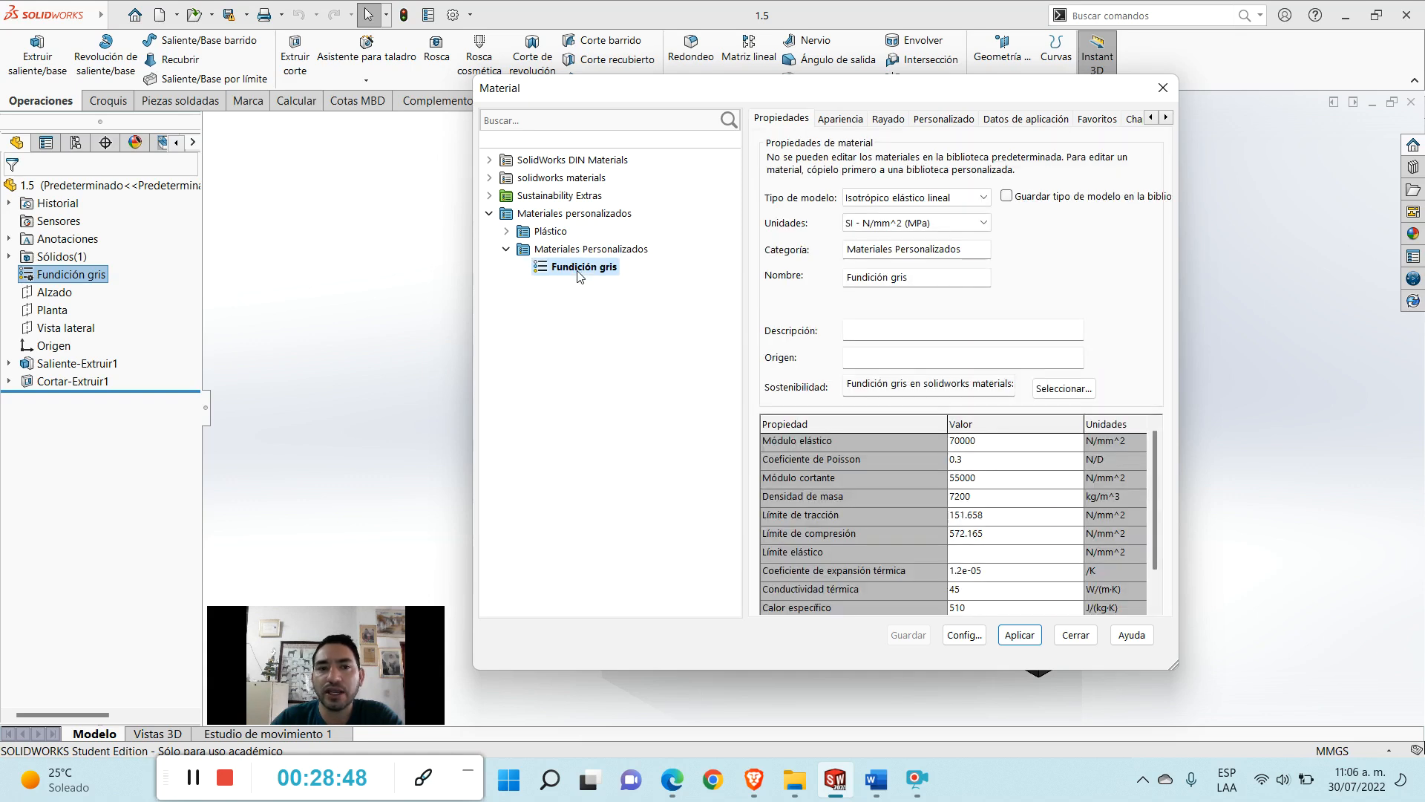
{"action": "left_click", "coordinate": [922, 279]}
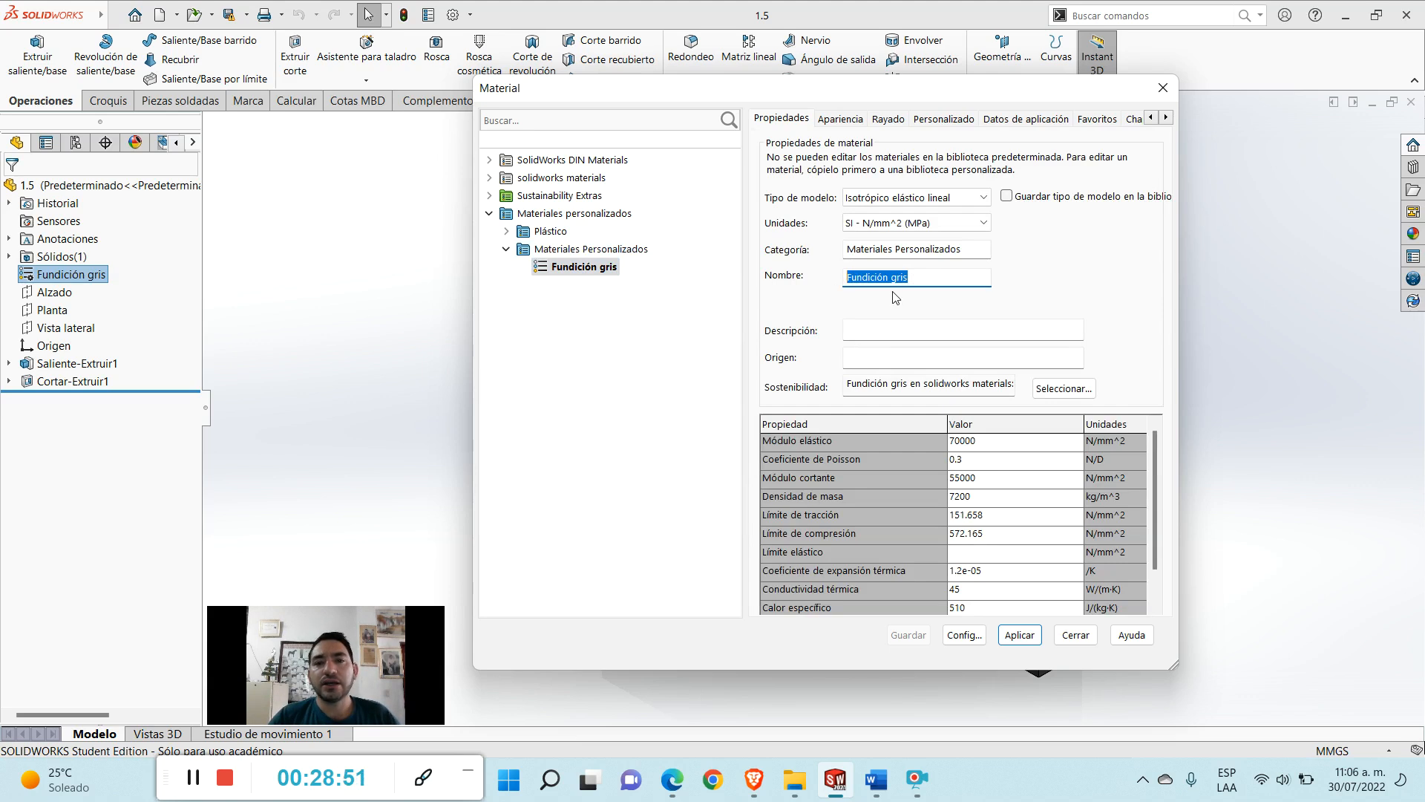
{"action": "left_click", "coordinate": [928, 279]}
{"action": "type", "text": "mo"}
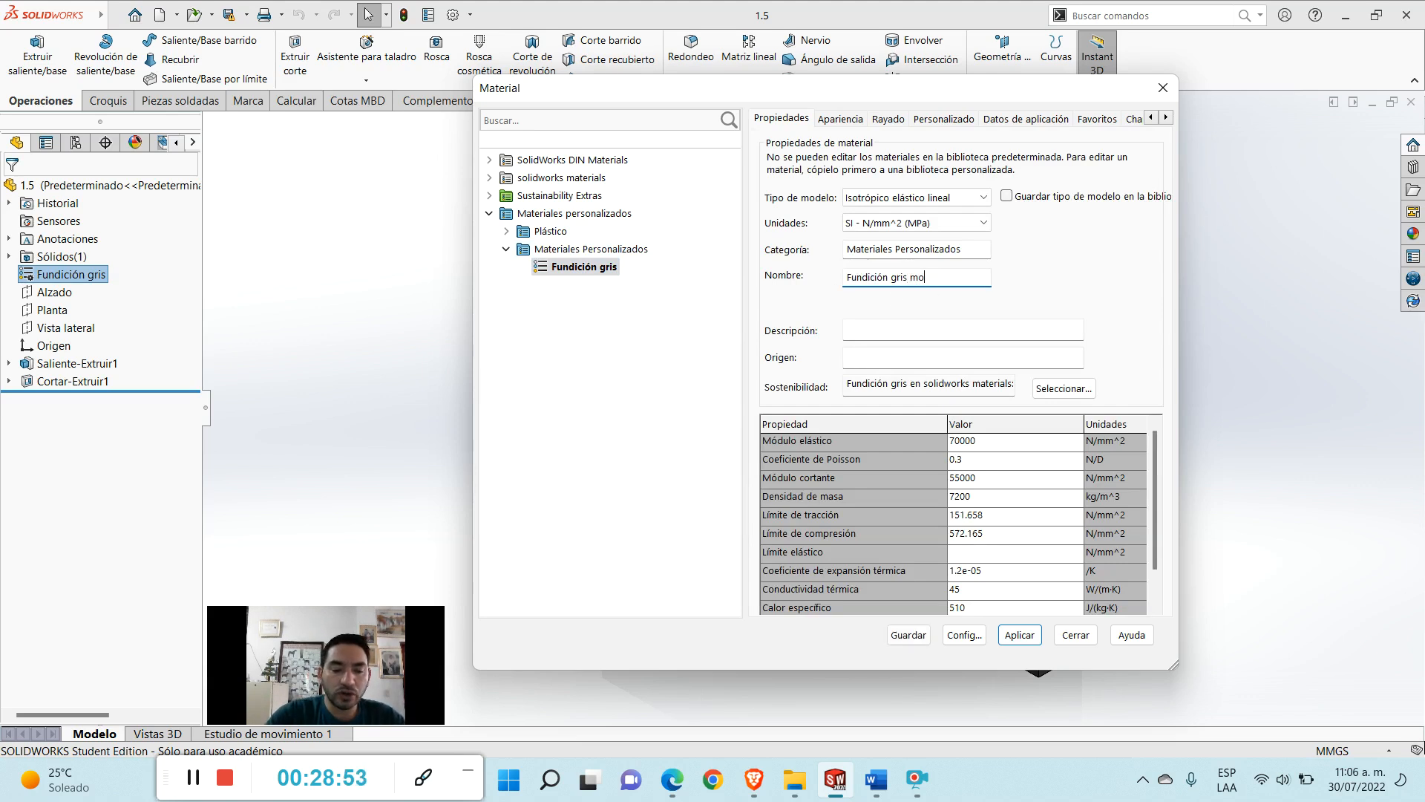
{"action": "type", "text": "dificado"}
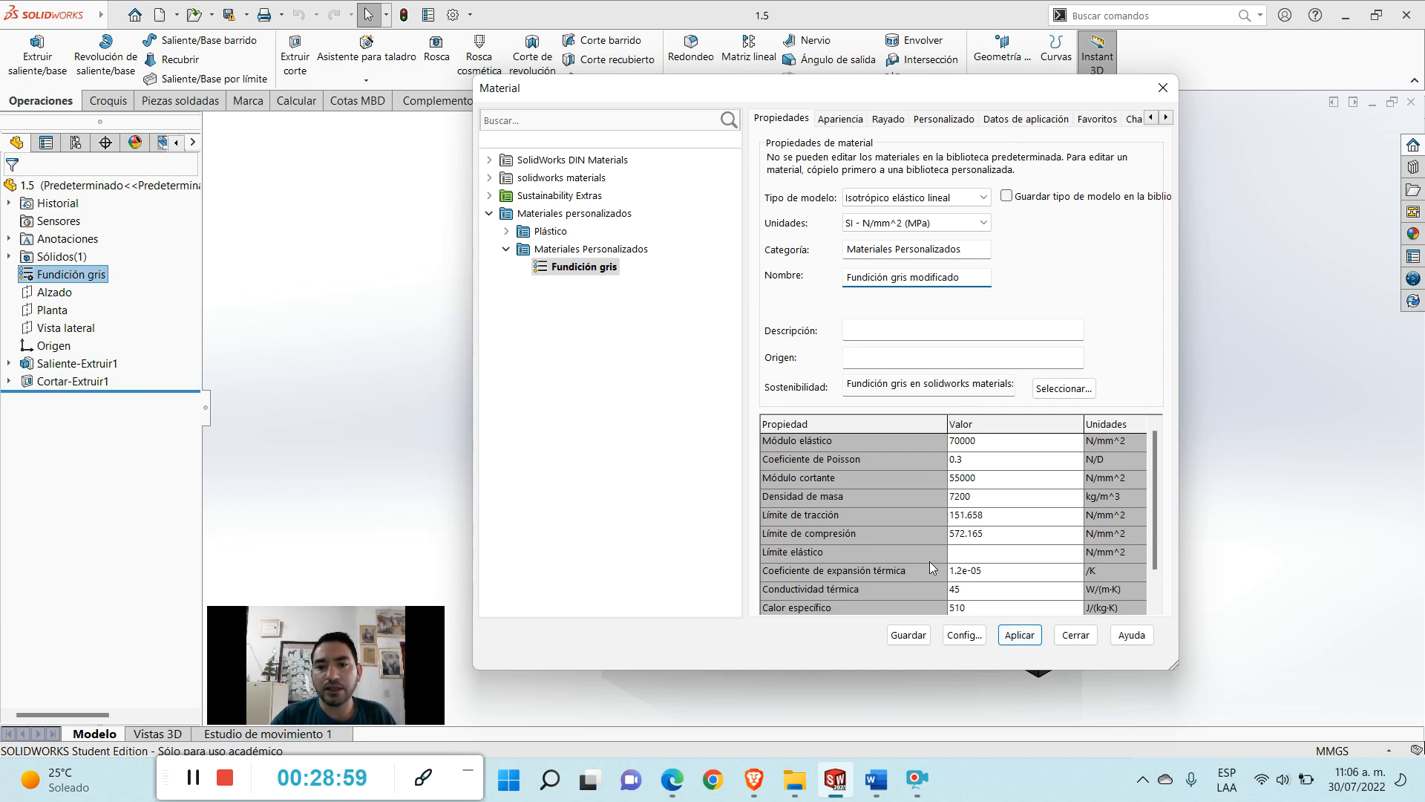
{"action": "left_click", "coordinate": [630, 376]}
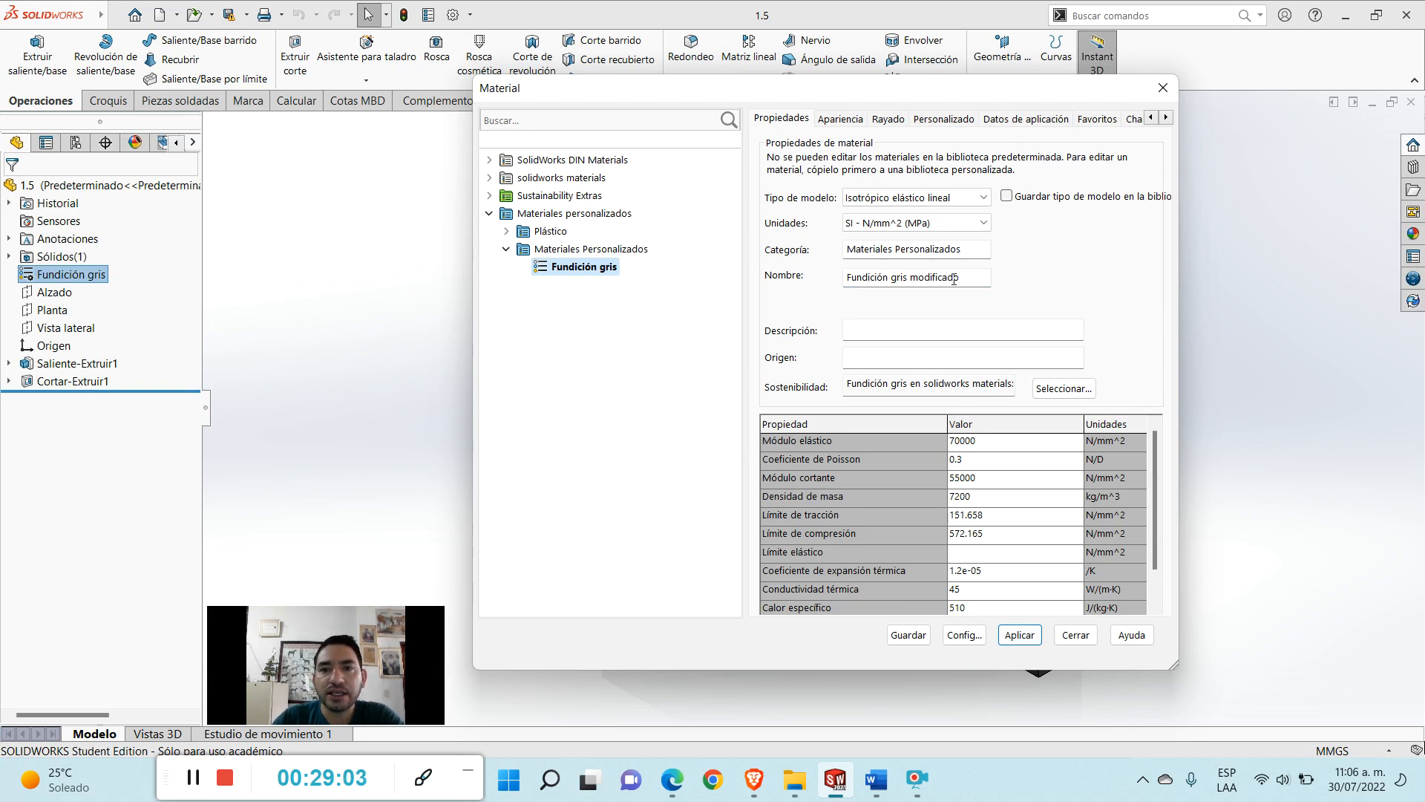
- Rename the custom material's entry in the library tree to "Fundición gris modificado" and save its changes
{"action": "left_click", "coordinate": [613, 267]}
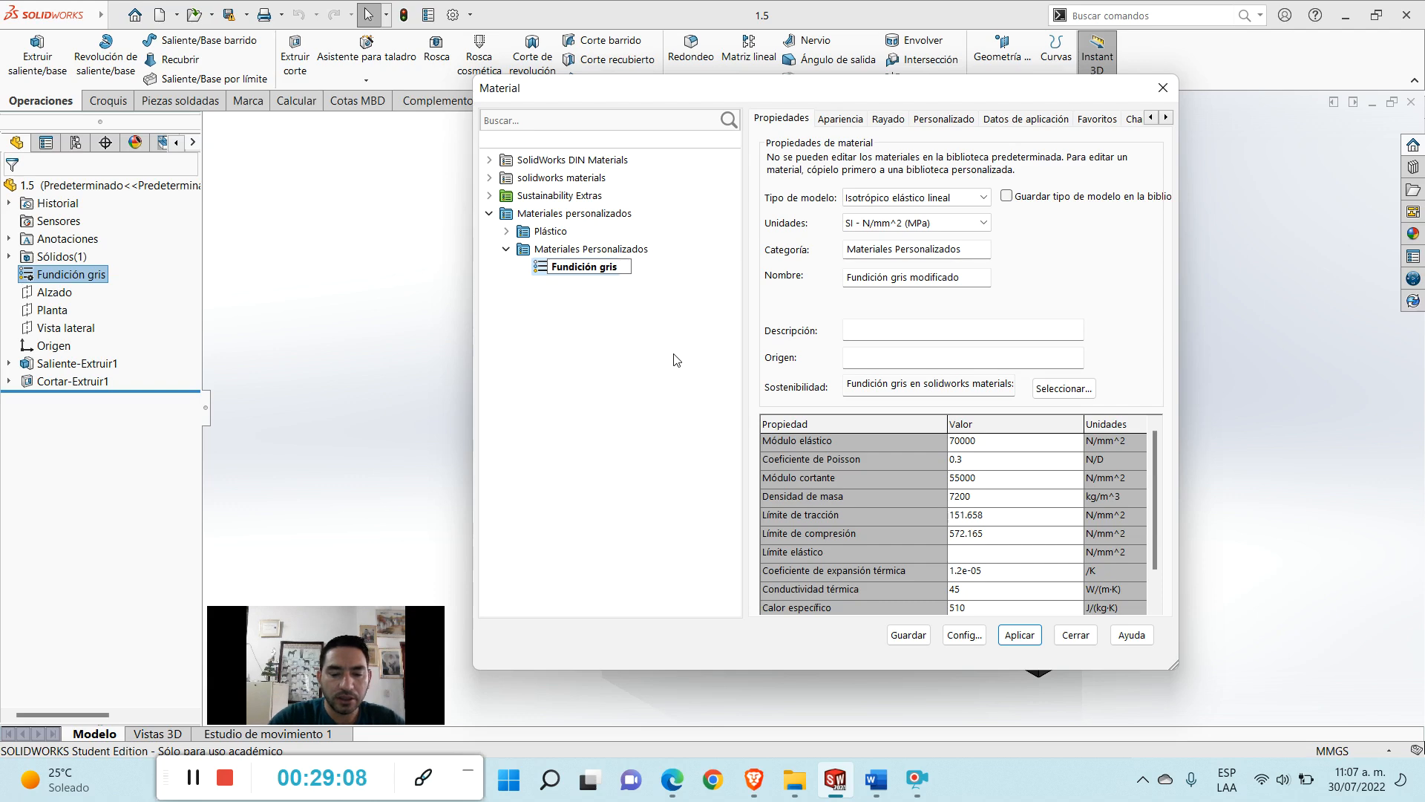
{"action": "type", "text": "modific"}
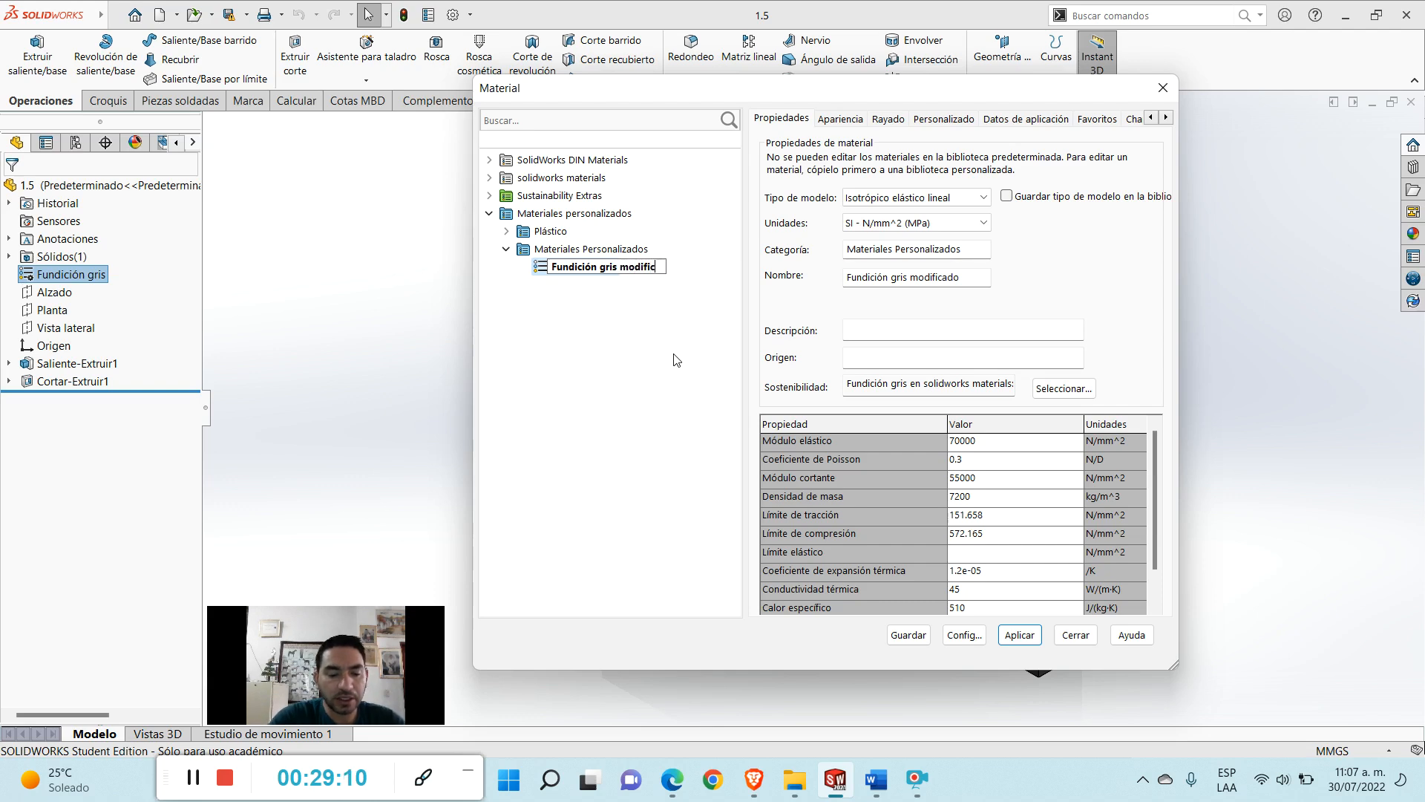
{"action": "type", "text": "ado"}
{"action": "key", "text": "Return"}
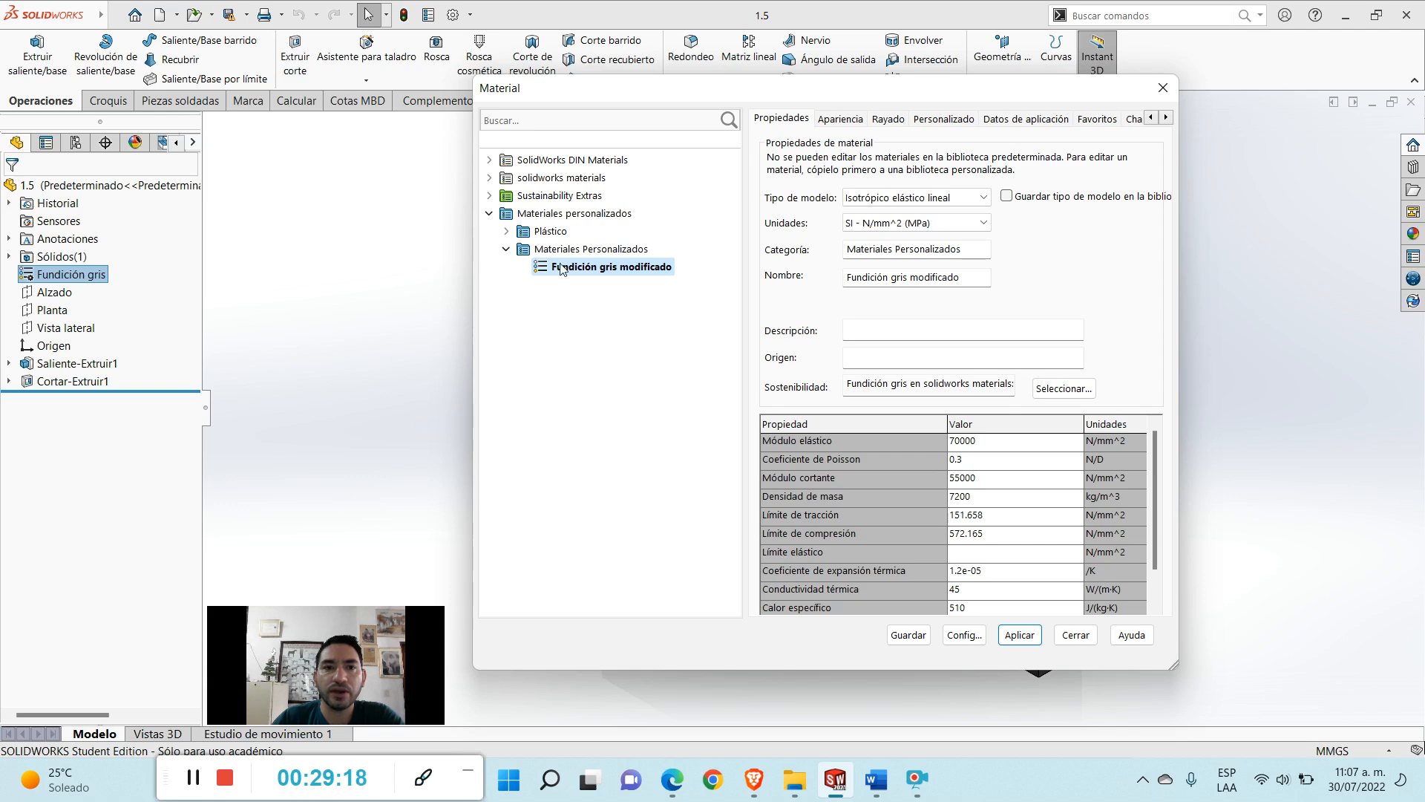
{"action": "left_click", "coordinate": [492, 180]}
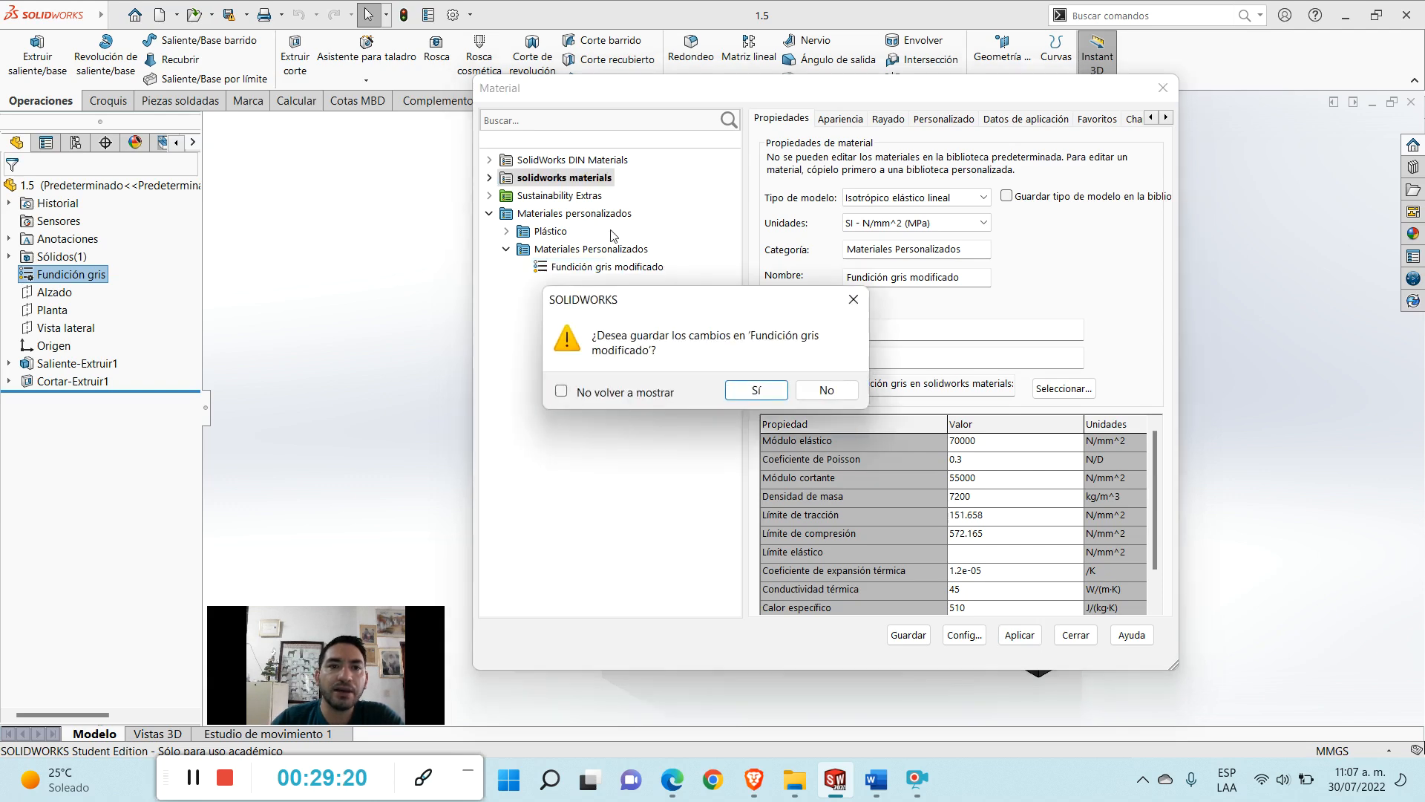
{"action": "left_click", "coordinate": [756, 390]}
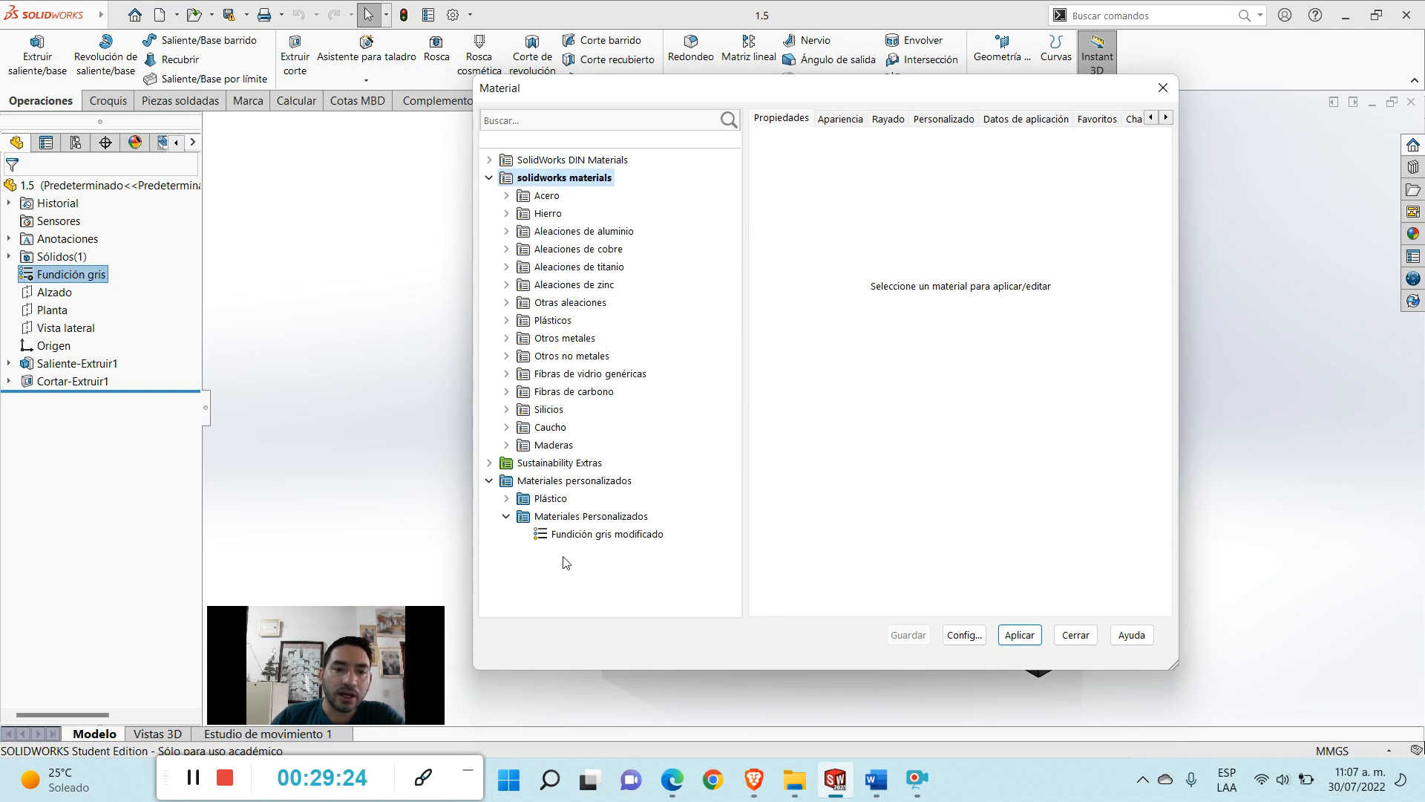
- Check the properties of Fundición gris modificado, and collapse its category and the Materiales personalizados library
{"action": "left_click", "coordinate": [620, 538]}
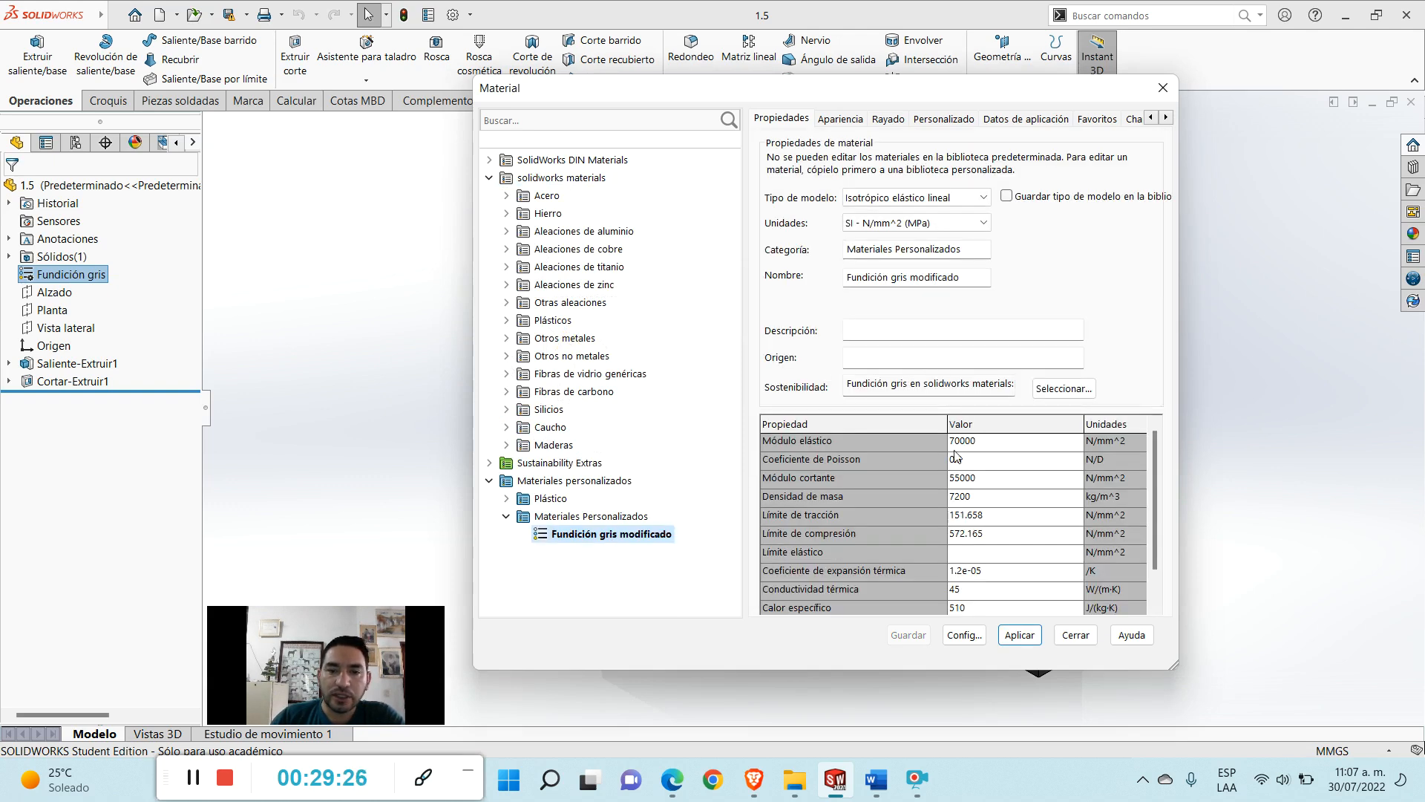
{"action": "left_click", "coordinate": [519, 518]}
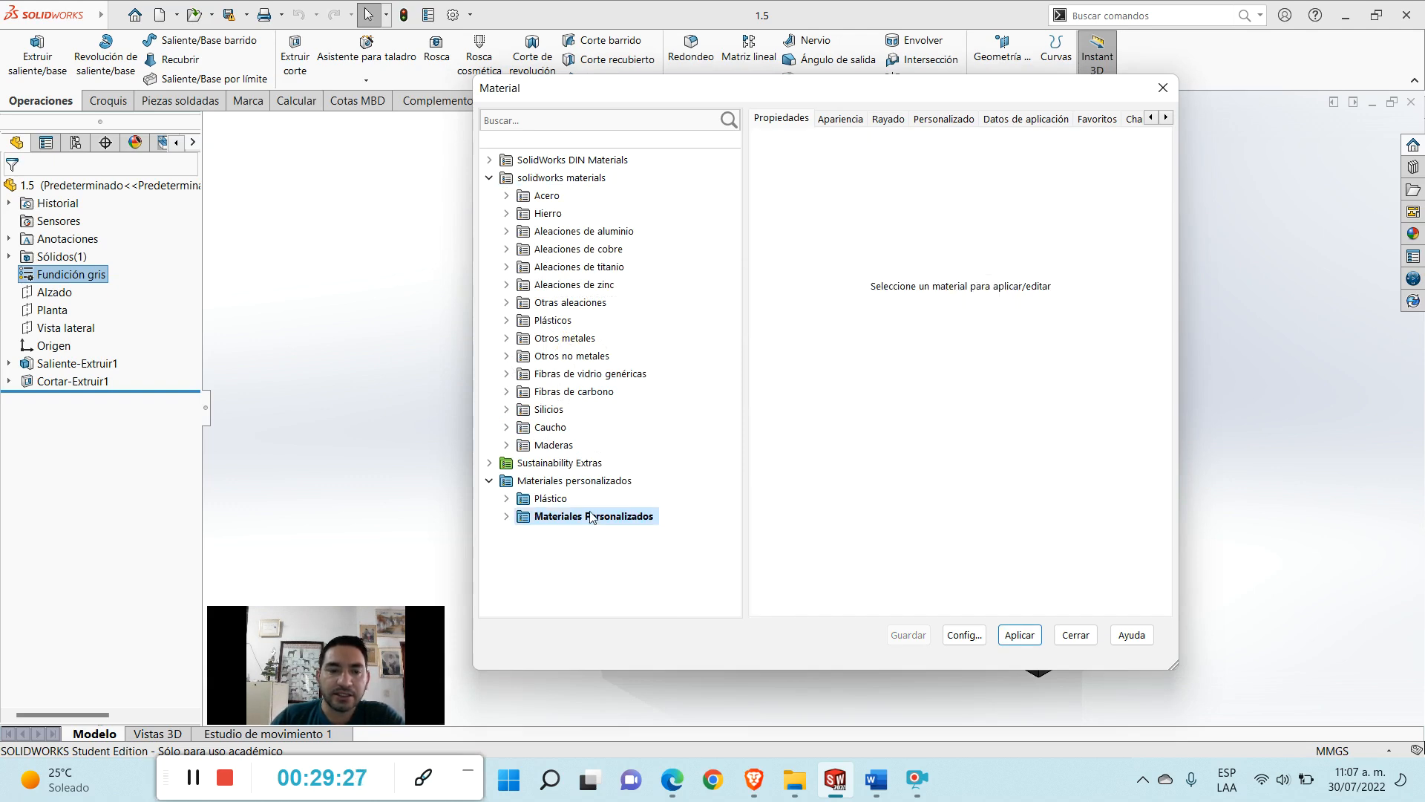
{"action": "left_click", "coordinate": [489, 481]}
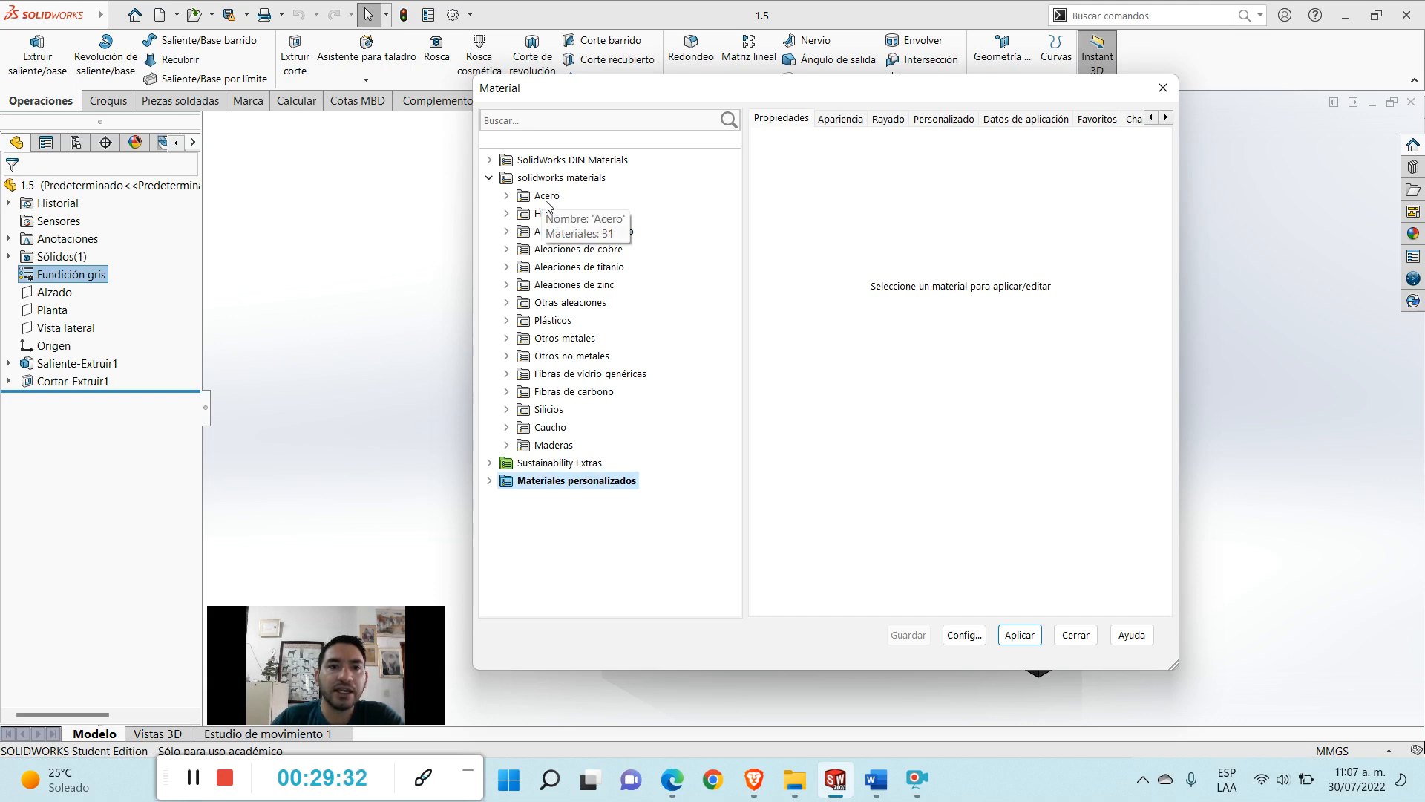
- Apply the standard Fundición gris from the Hierro category to the plate and close the material dialog
{"action": "left_click", "coordinate": [509, 214]}
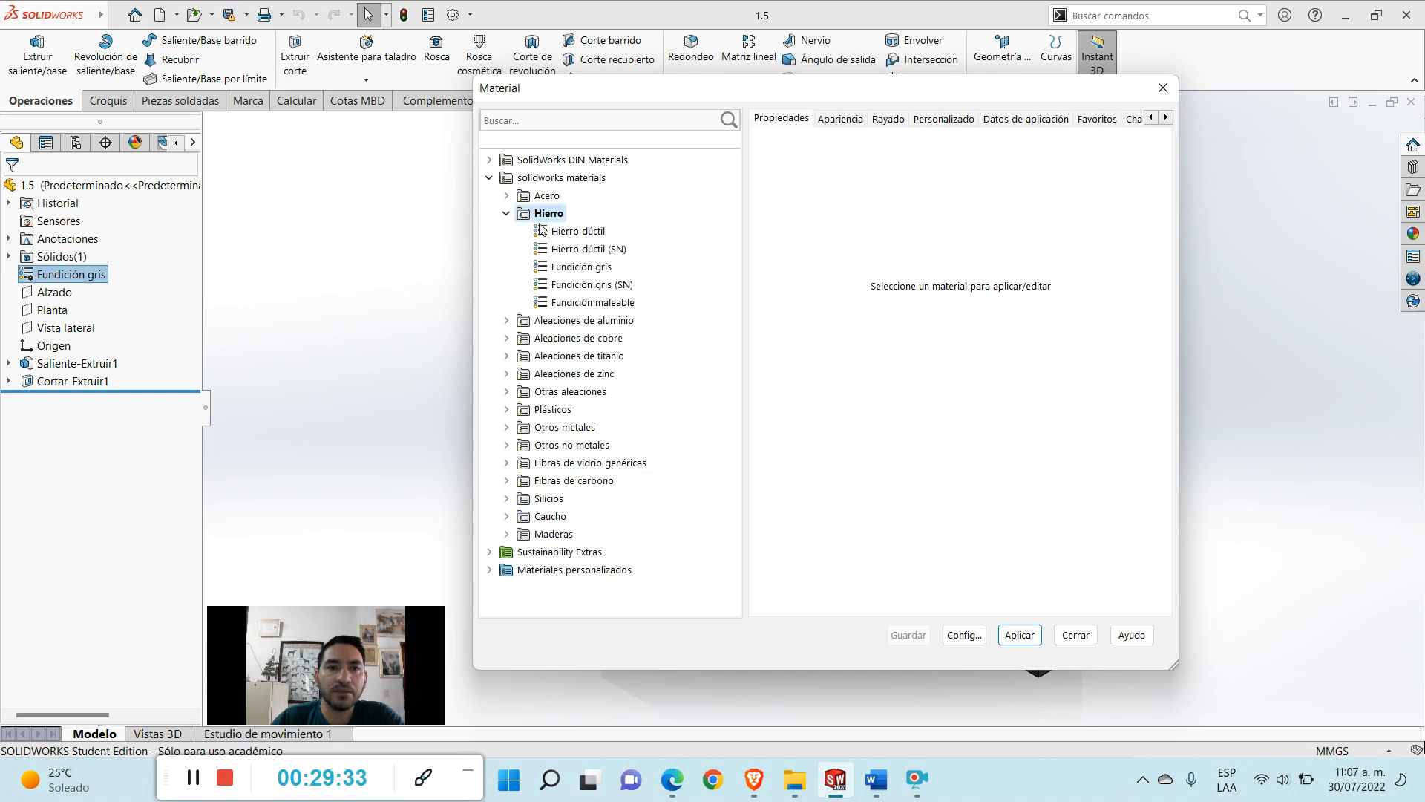
{"action": "left_click", "coordinate": [588, 267]}
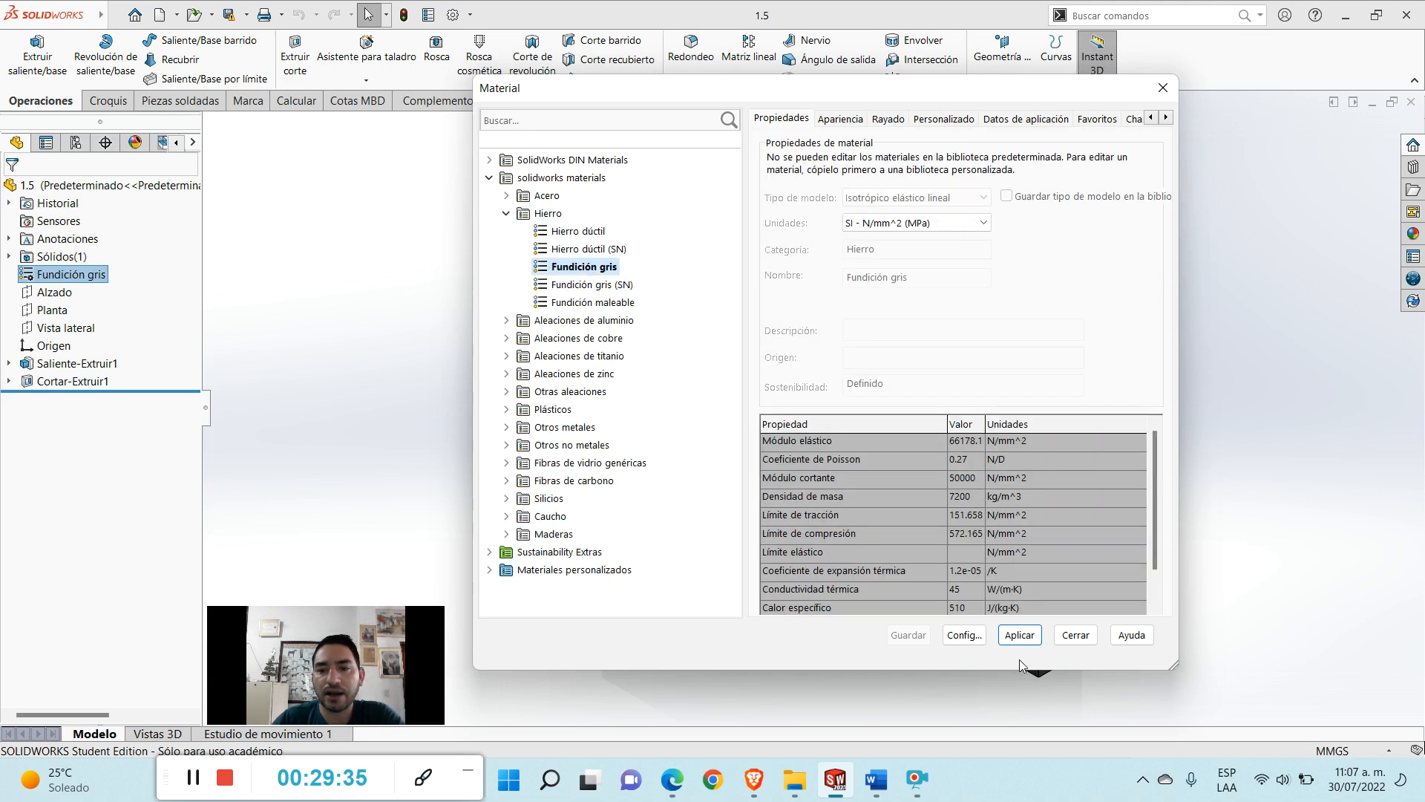
{"action": "left_click", "coordinate": [1018, 635]}
{"action": "left_click", "coordinate": [1075, 635]}
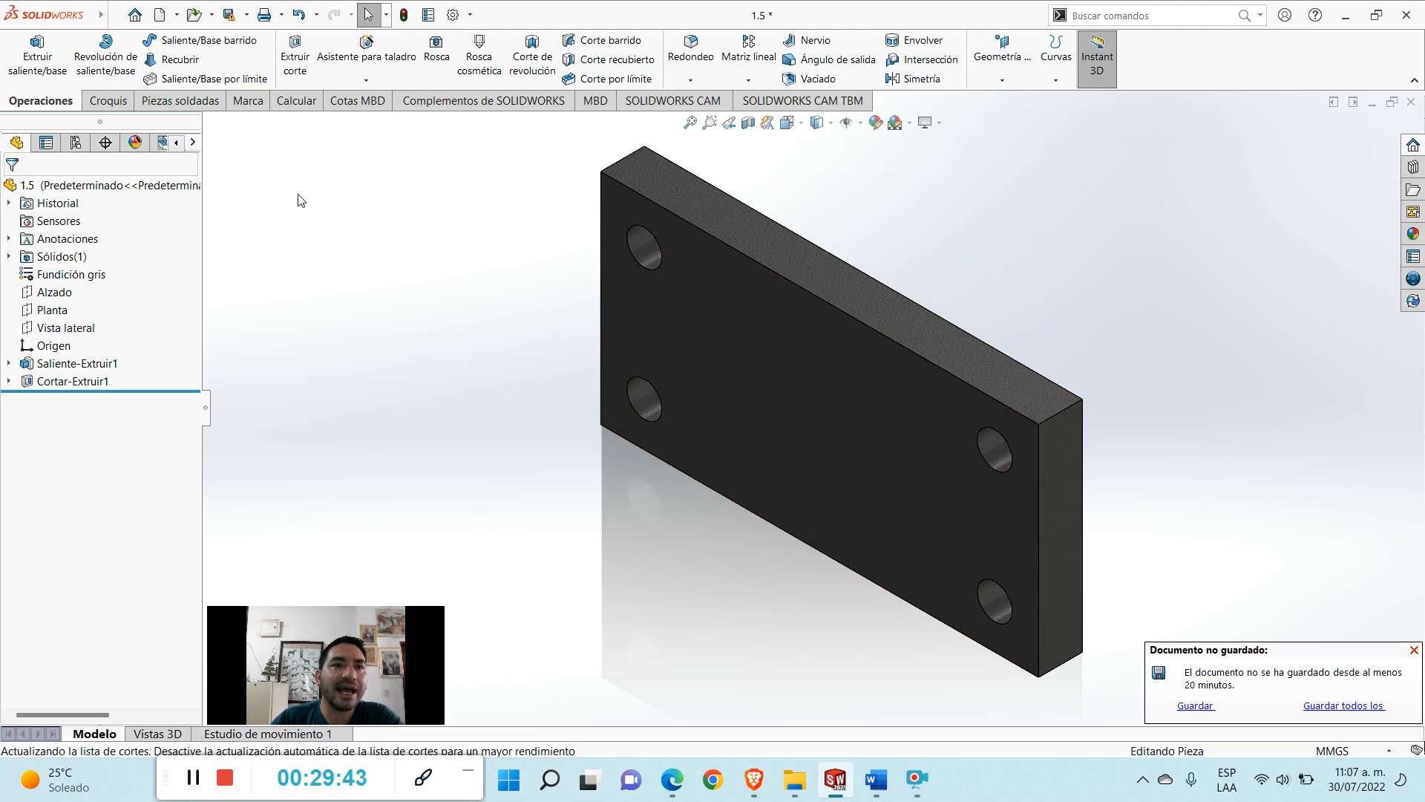
- Measure the length of the plate's long upper front edge and clear the selection
{"action": "left_click", "coordinate": [296, 101]}
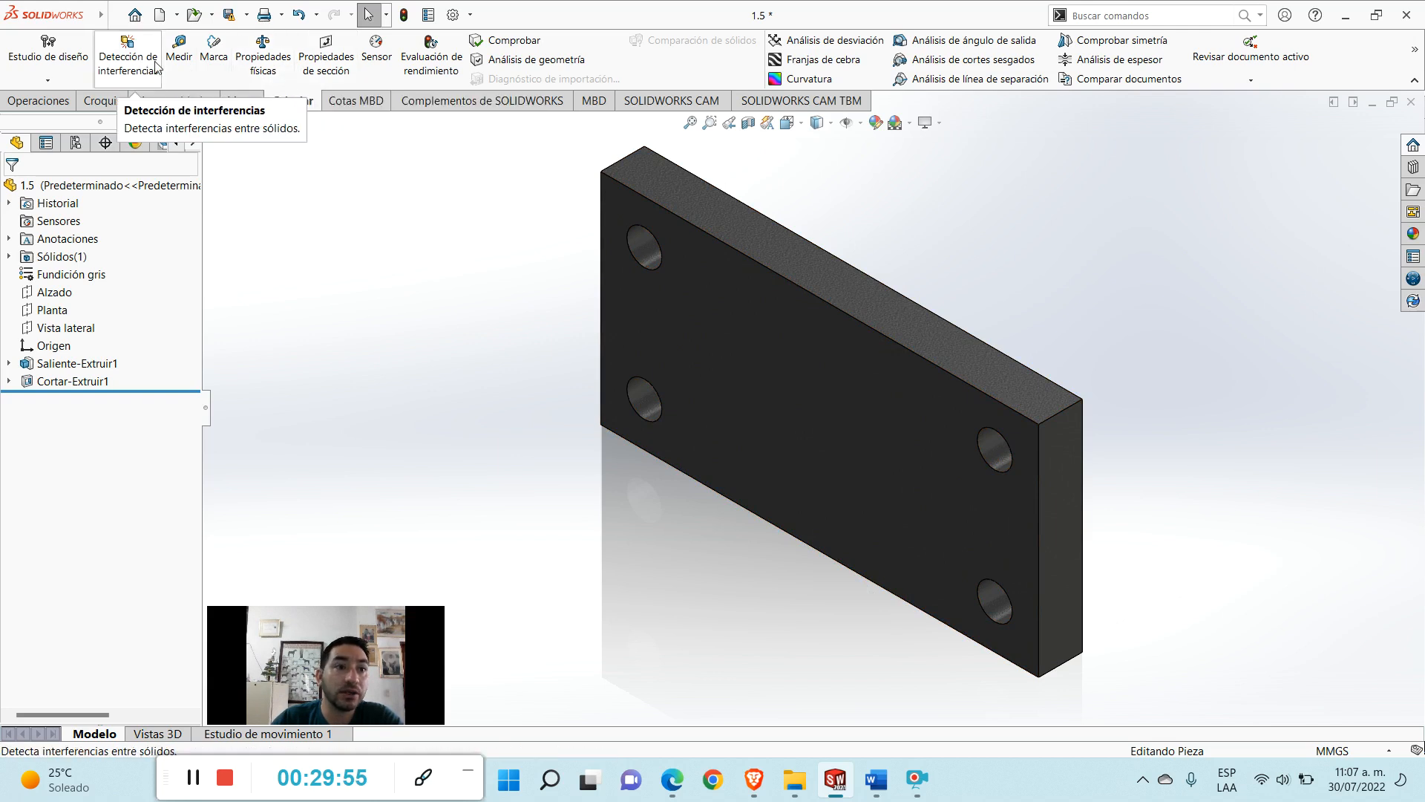
{"action": "left_click", "coordinate": [179, 63]}
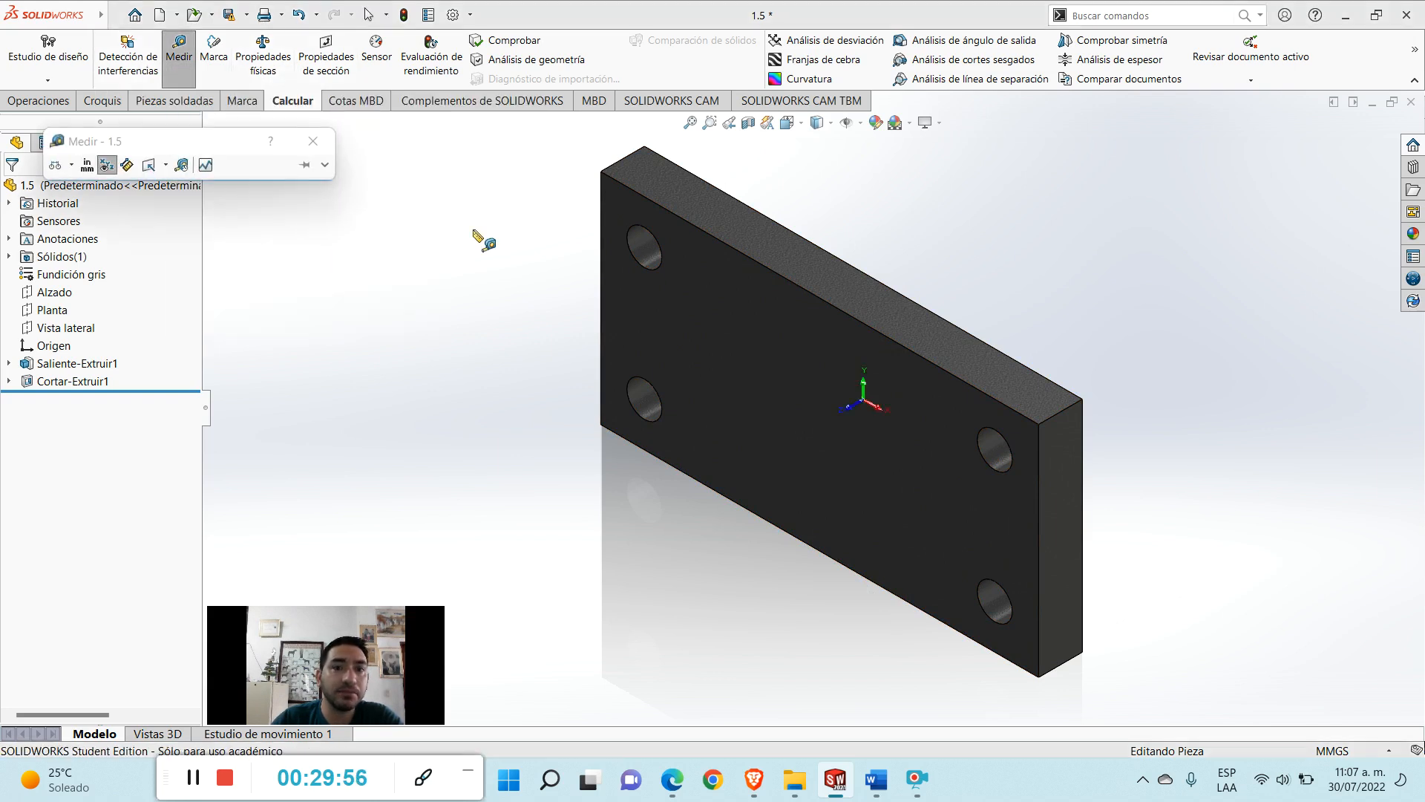
{"action": "left_click", "coordinate": [790, 280]}
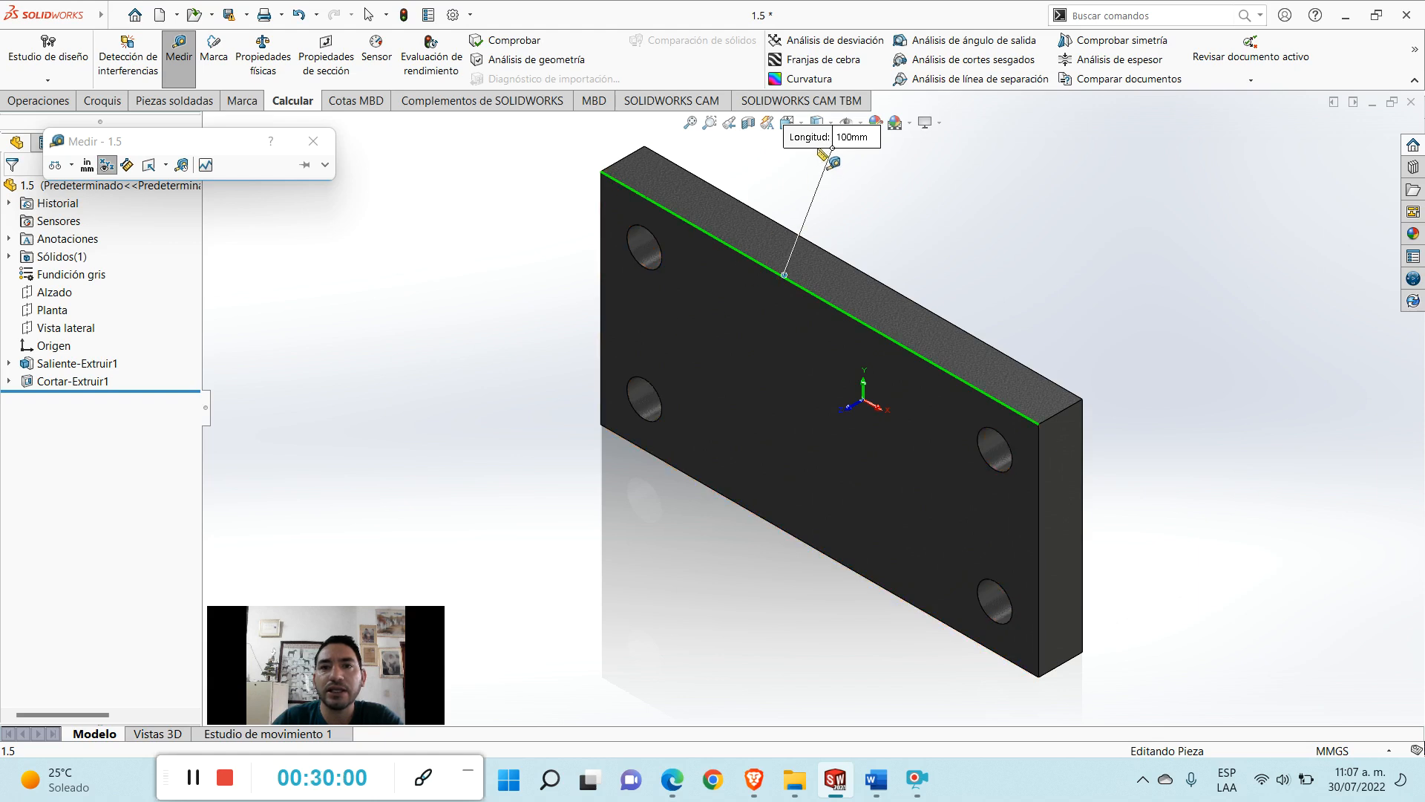
{"action": "left_click", "coordinate": [777, 273]}
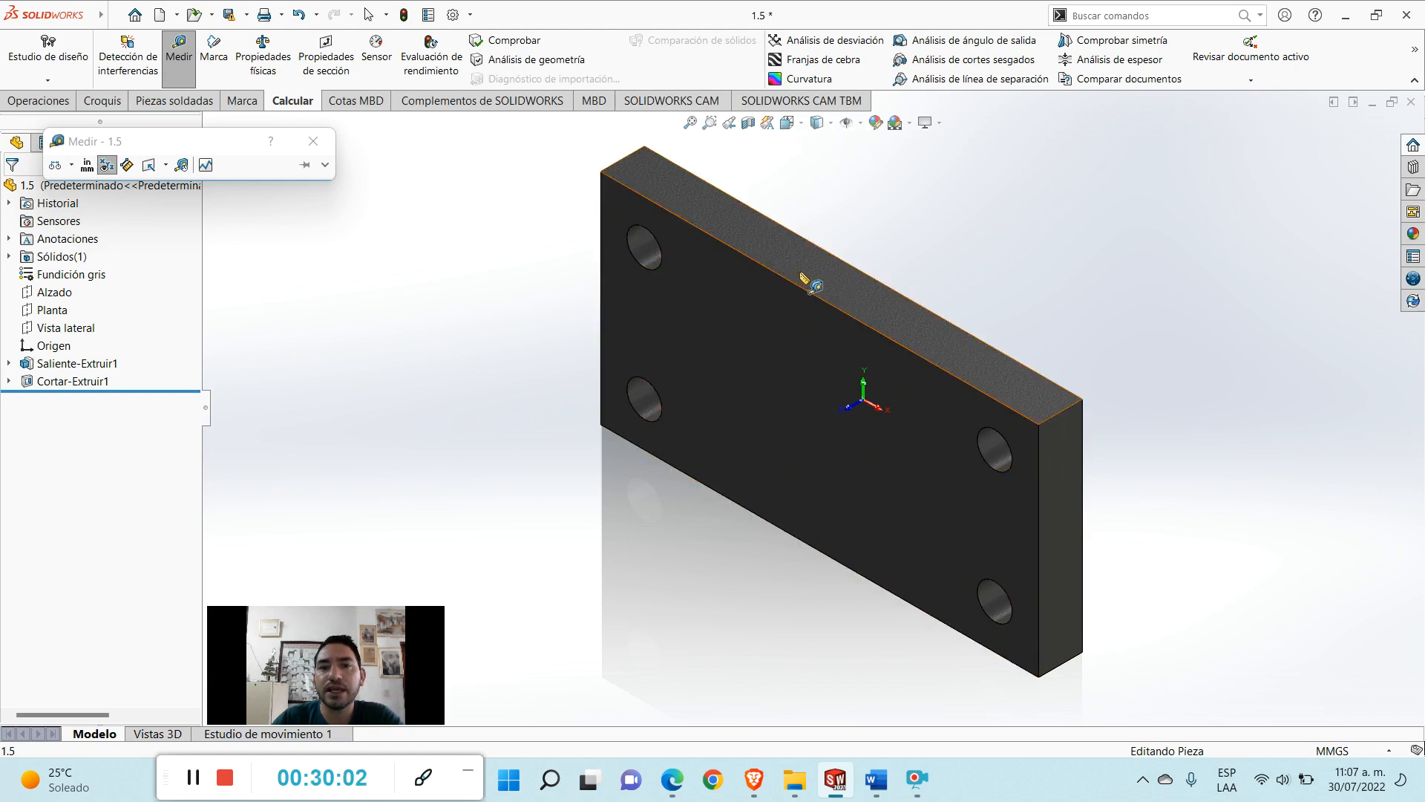
- Measure the area and perimeter of the plate's top face and of its large front face with the holes
{"action": "left_click", "coordinate": [824, 273]}
{"action": "key", "text": "f"}
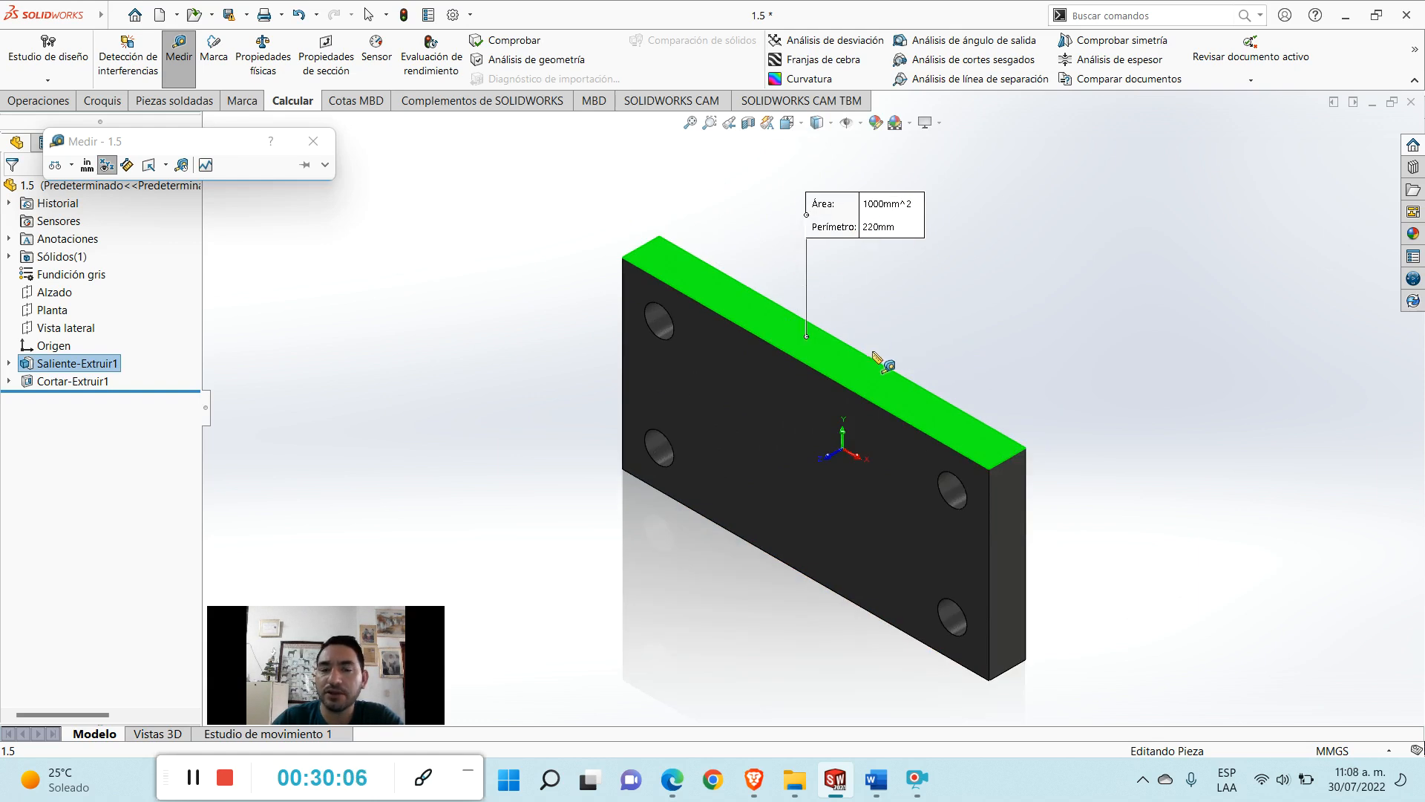
{"action": "left_click", "coordinate": [868, 377]}
{"action": "left_click", "coordinate": [893, 514]}
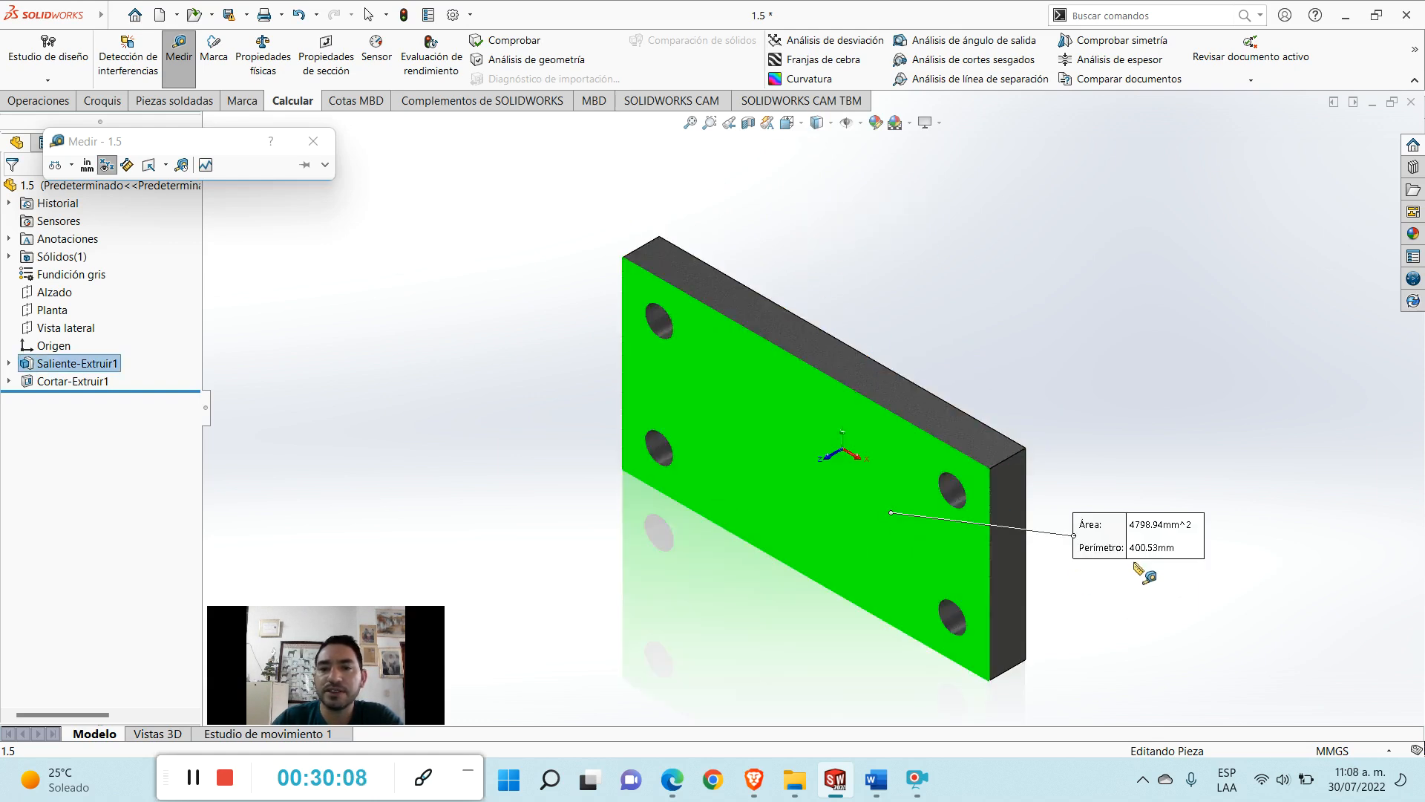
{"action": "left_click", "coordinate": [850, 539]}
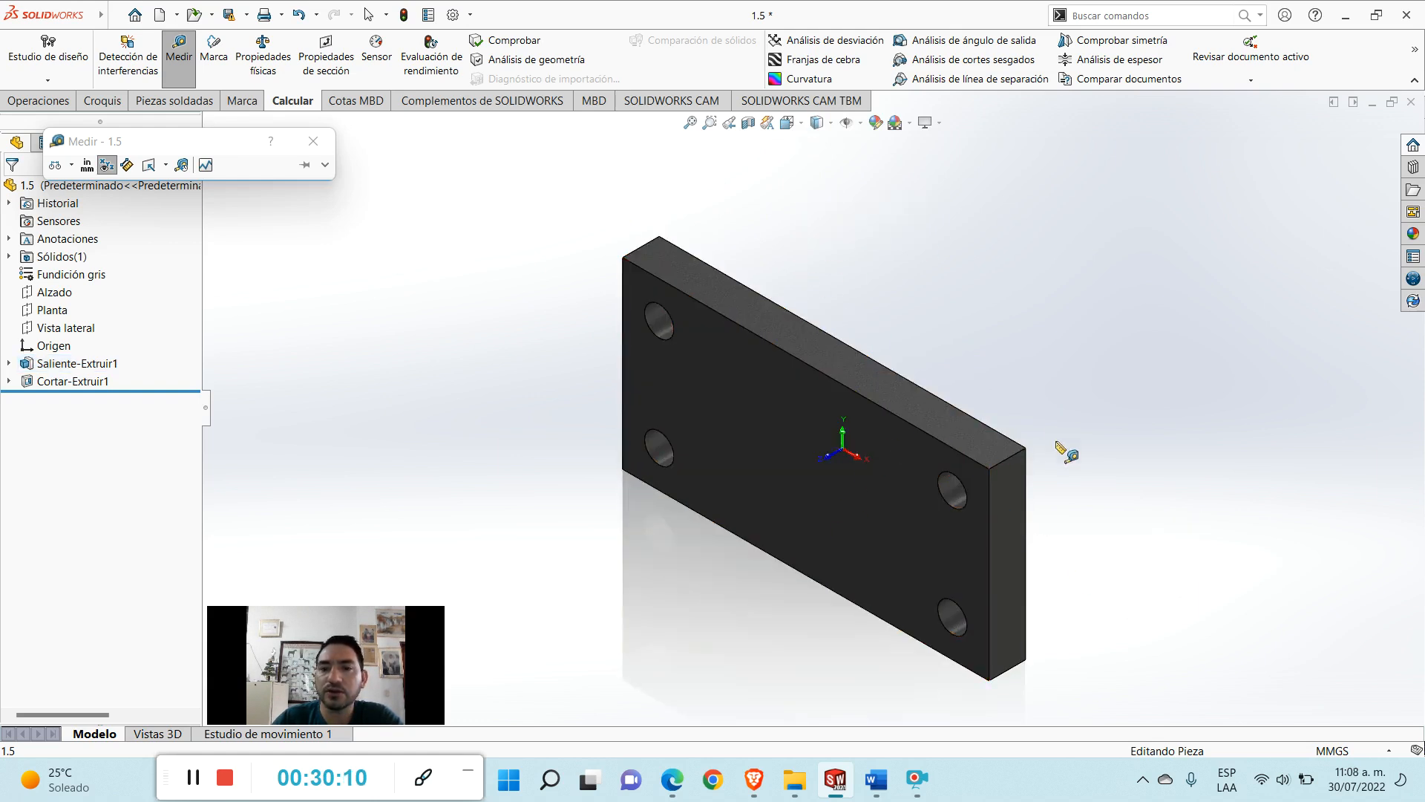
- Measure the plate's thickness along the short edge at the right end of the top face, and close the Measure tool
{"action": "left_click", "coordinate": [1007, 460]}
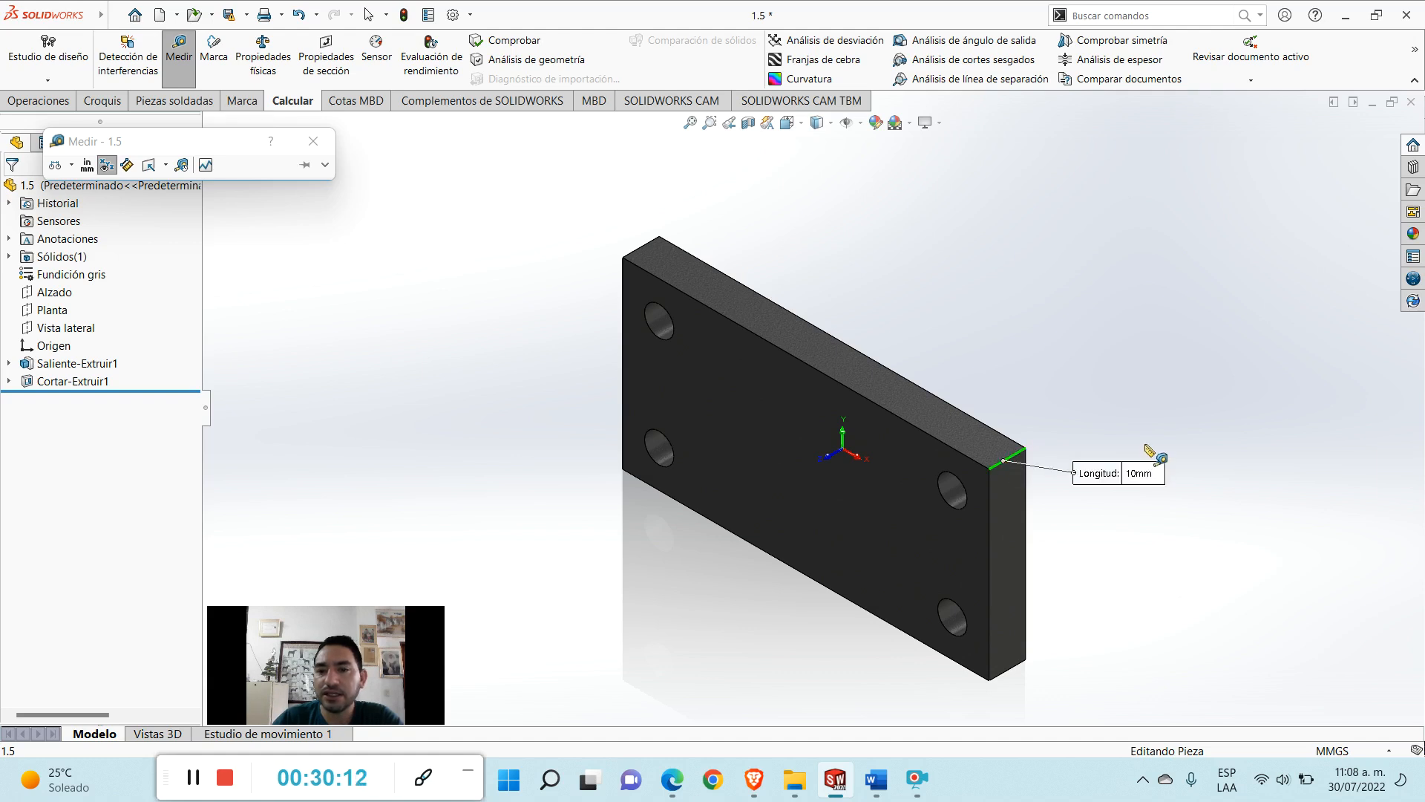
{"action": "left_click", "coordinate": [999, 457]}
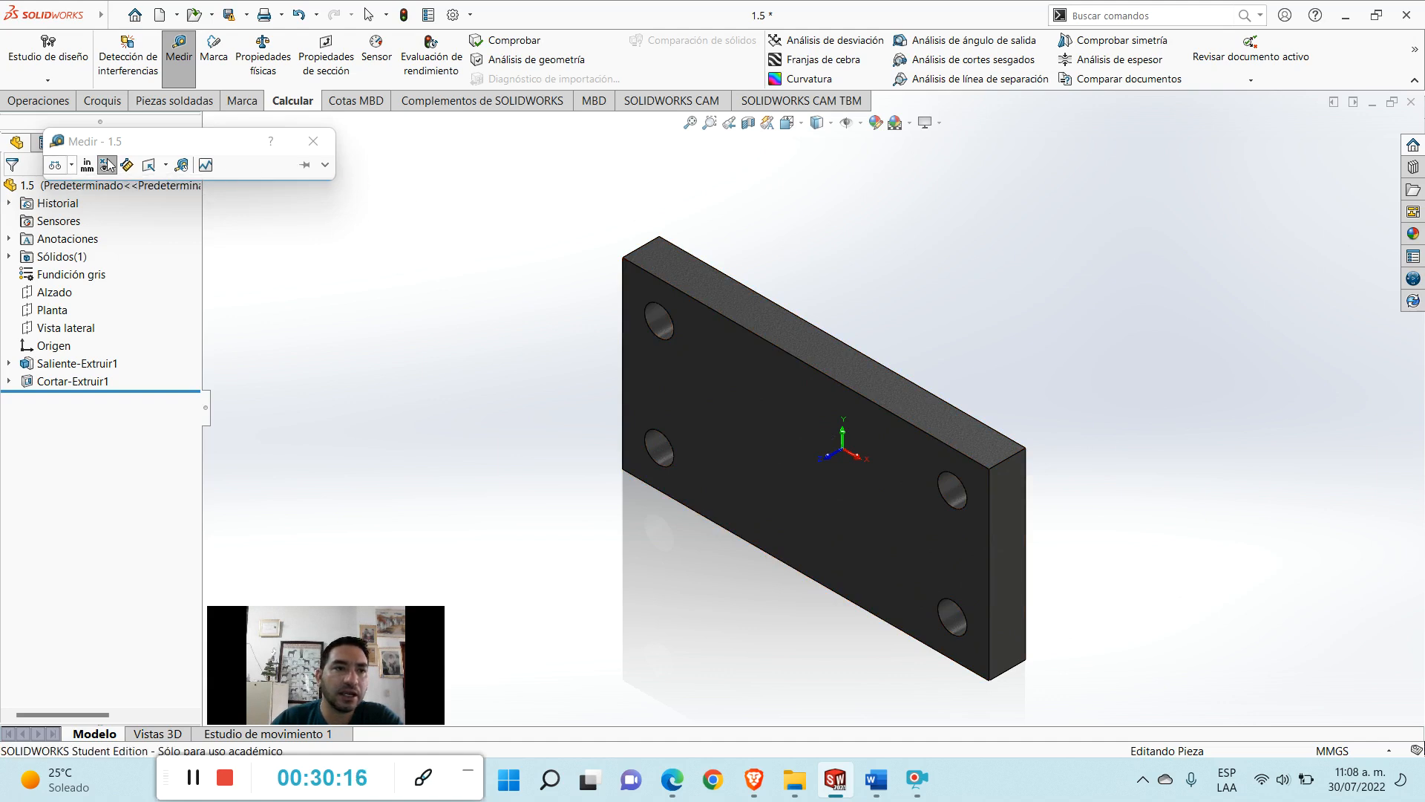
{"action": "left_click", "coordinate": [311, 142]}
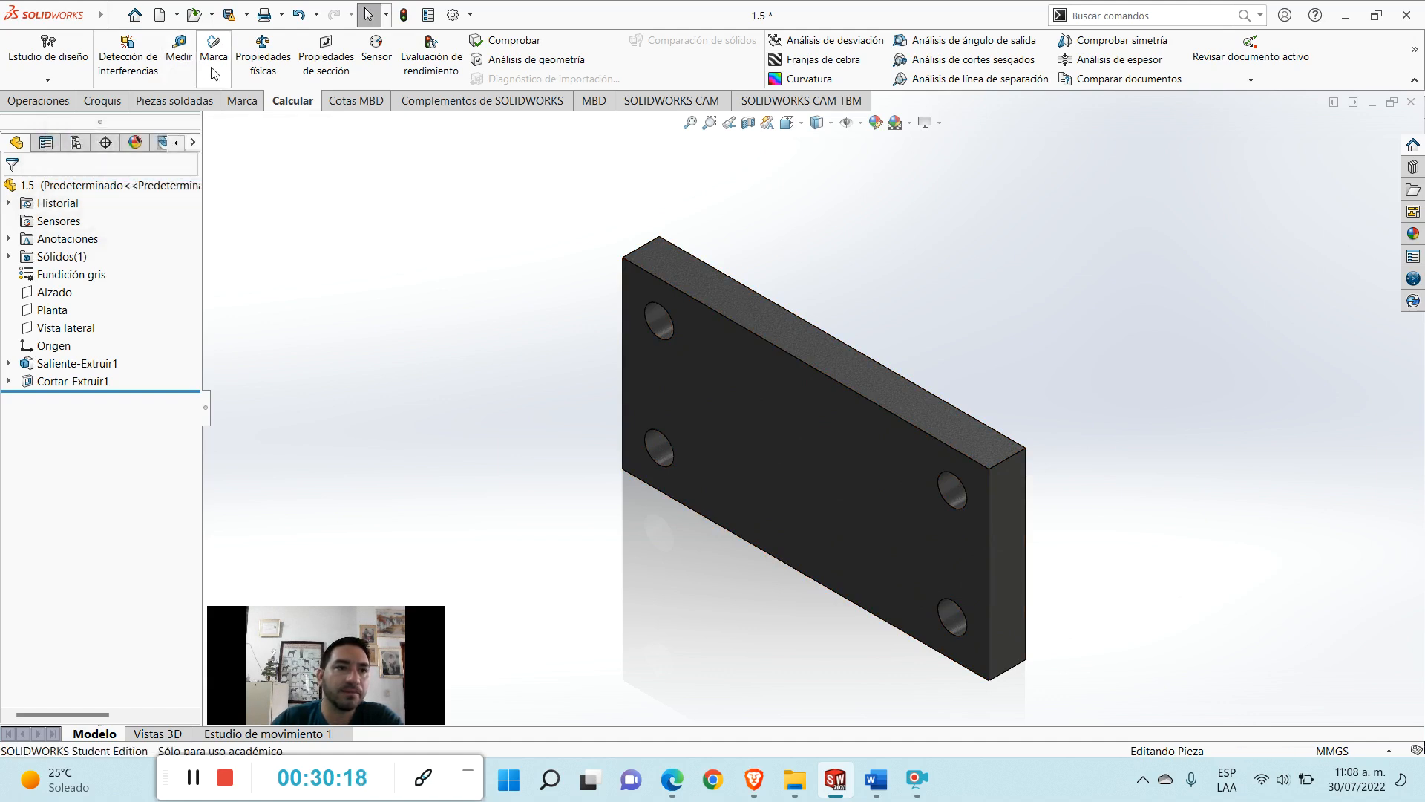
- Calculate the plate's mass properties and highlight the X, Y and Z centre of mass coordinates in the report
{"action": "left_click", "coordinate": [274, 72]}
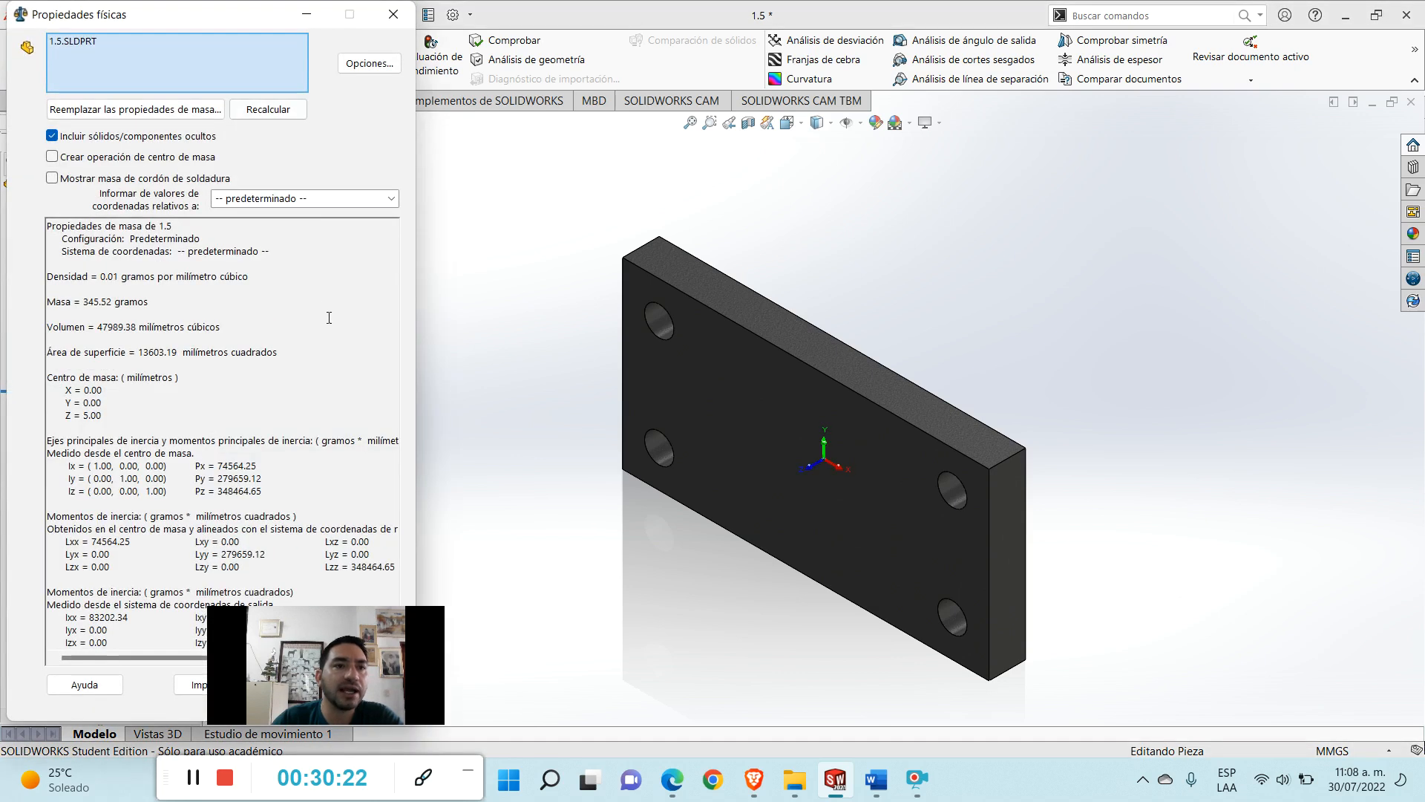
{"action": "left_click_drag", "start_coordinate": [252, 24], "coordinate": [740, 40]}
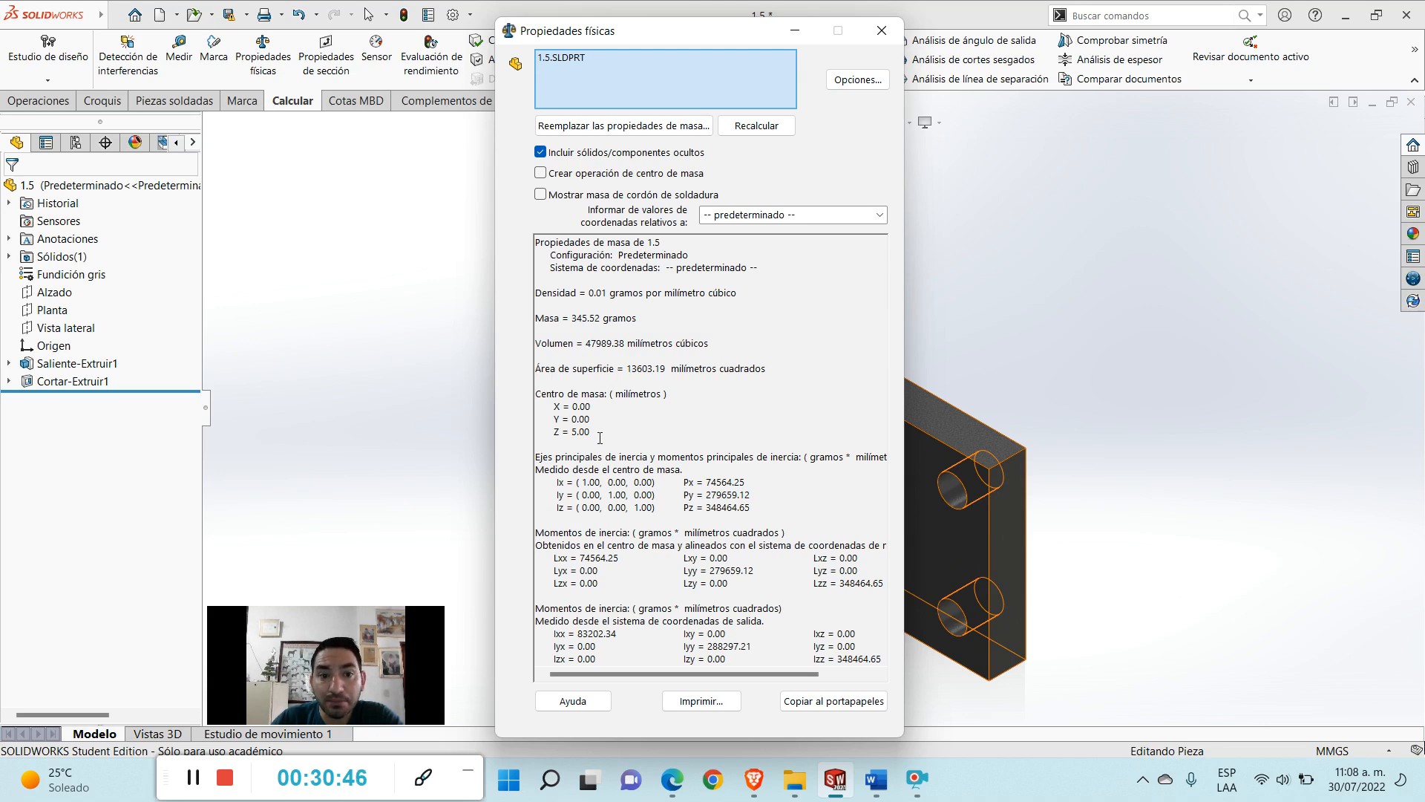
{"action": "left_click_drag", "start_coordinate": [580, 431], "coordinate": [549, 407]}
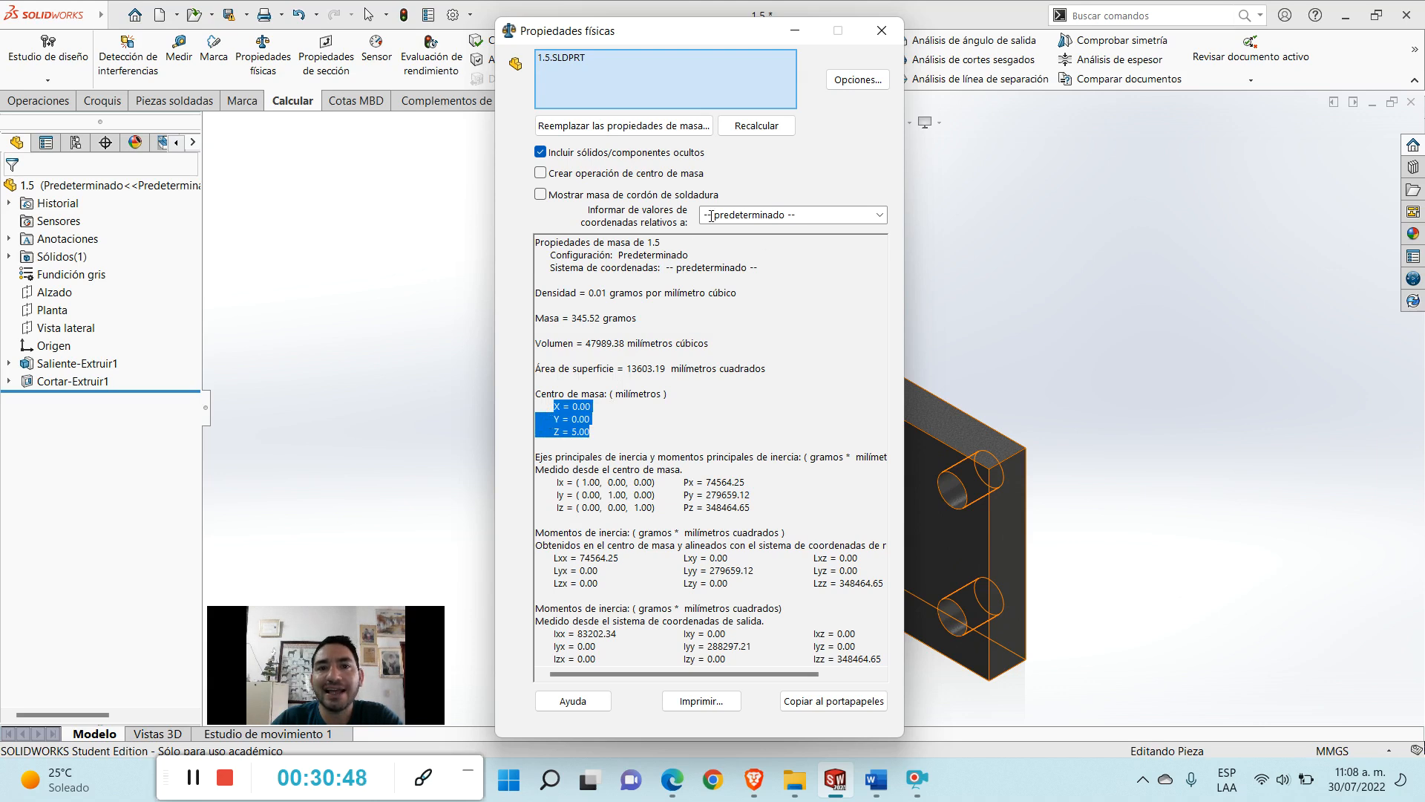
- Check which coordinate systems the mass properties can be reported against, close the report, and locate the part's origin on the plate
{"action": "left_click", "coordinate": [781, 217]}
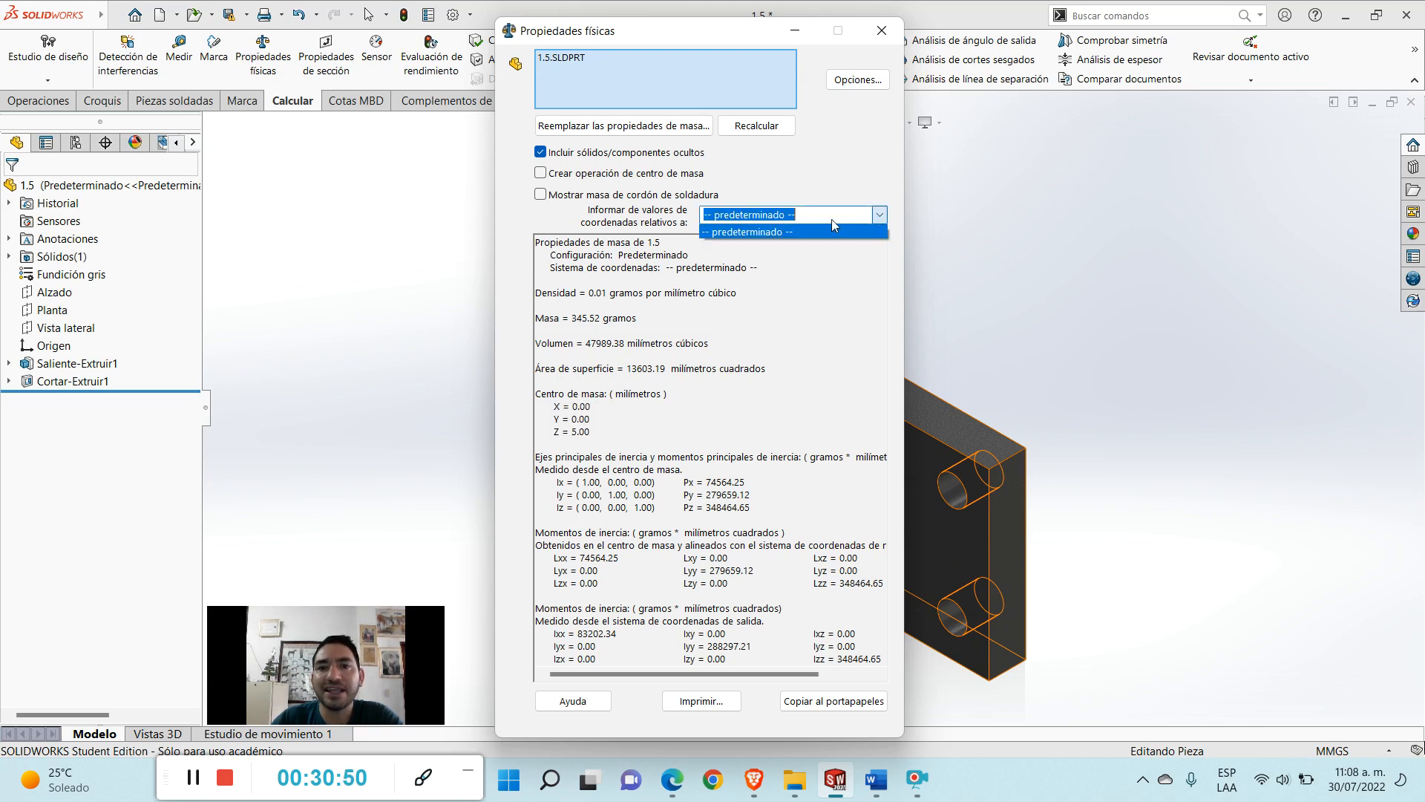
{"action": "left_click", "coordinate": [777, 227]}
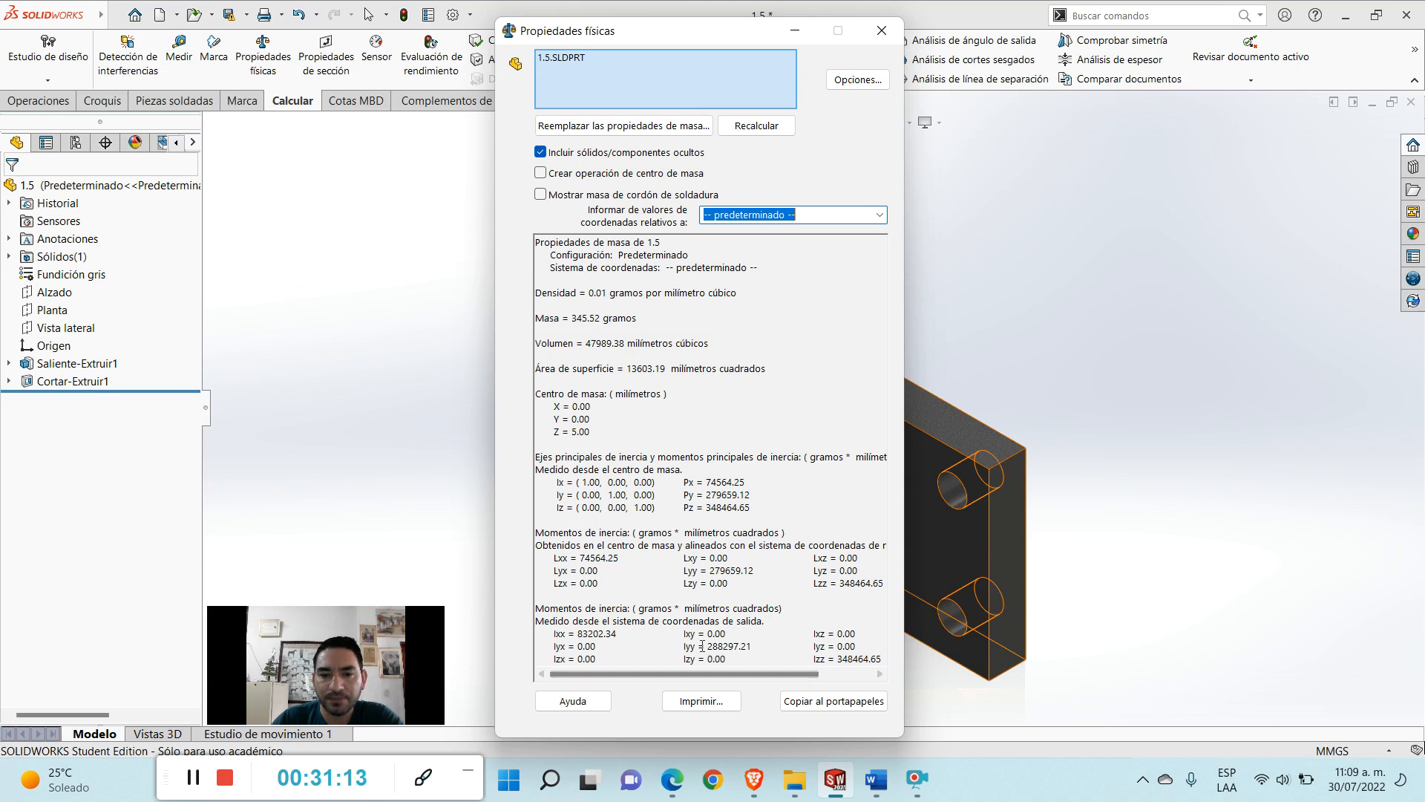
{"action": "left_click_drag", "start_coordinate": [800, 674], "coordinate": [799, 678]}
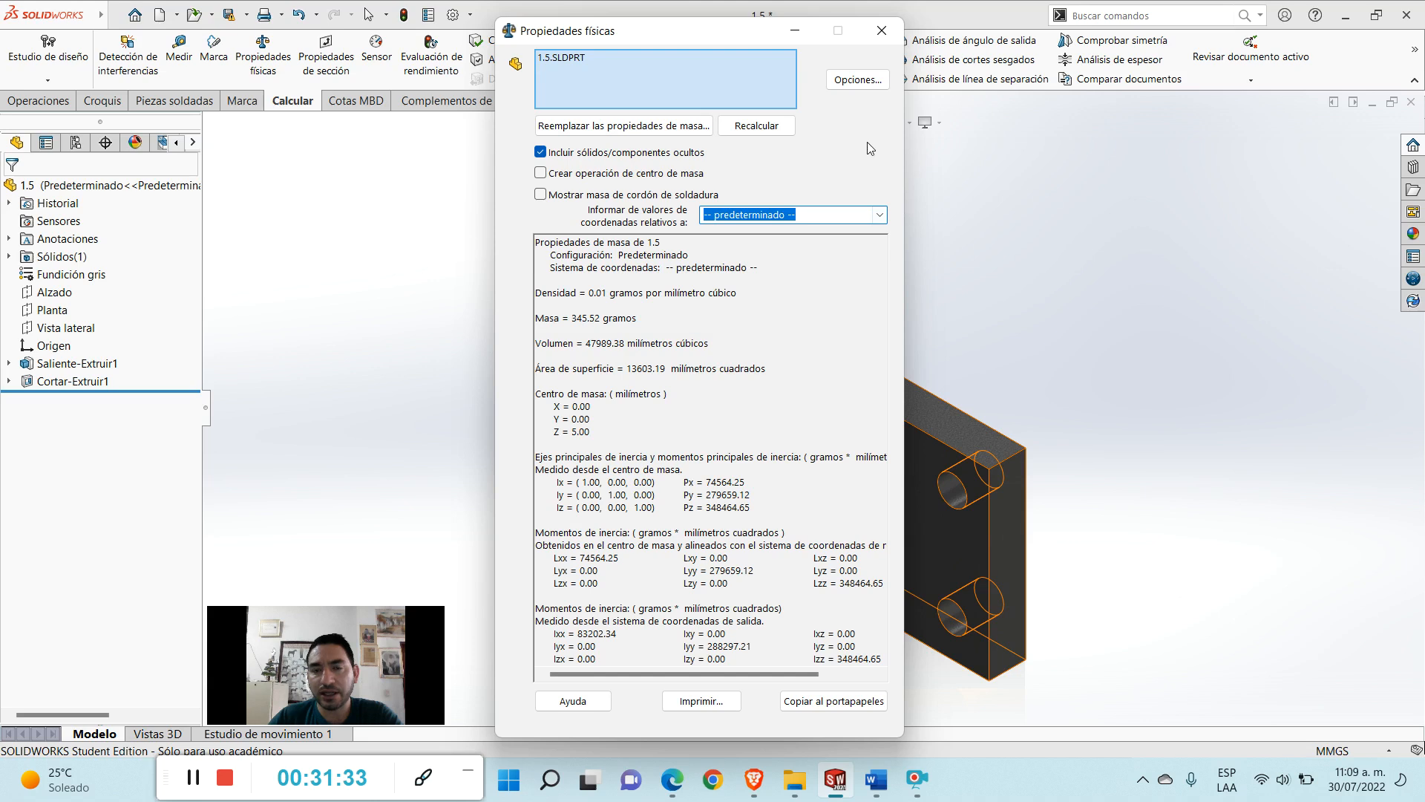
{"action": "left_click", "coordinate": [882, 31]}
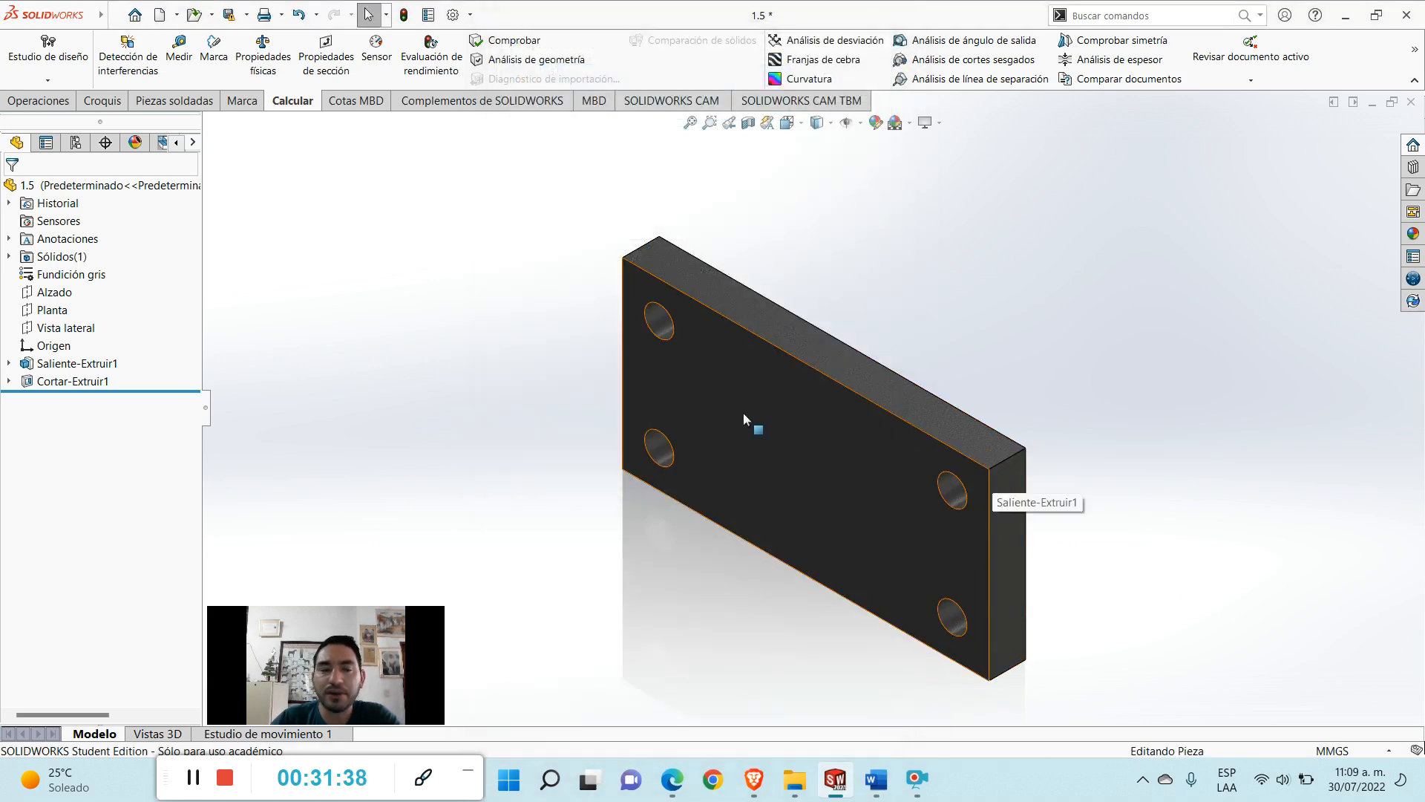
{"action": "left_click", "coordinate": [53, 348]}
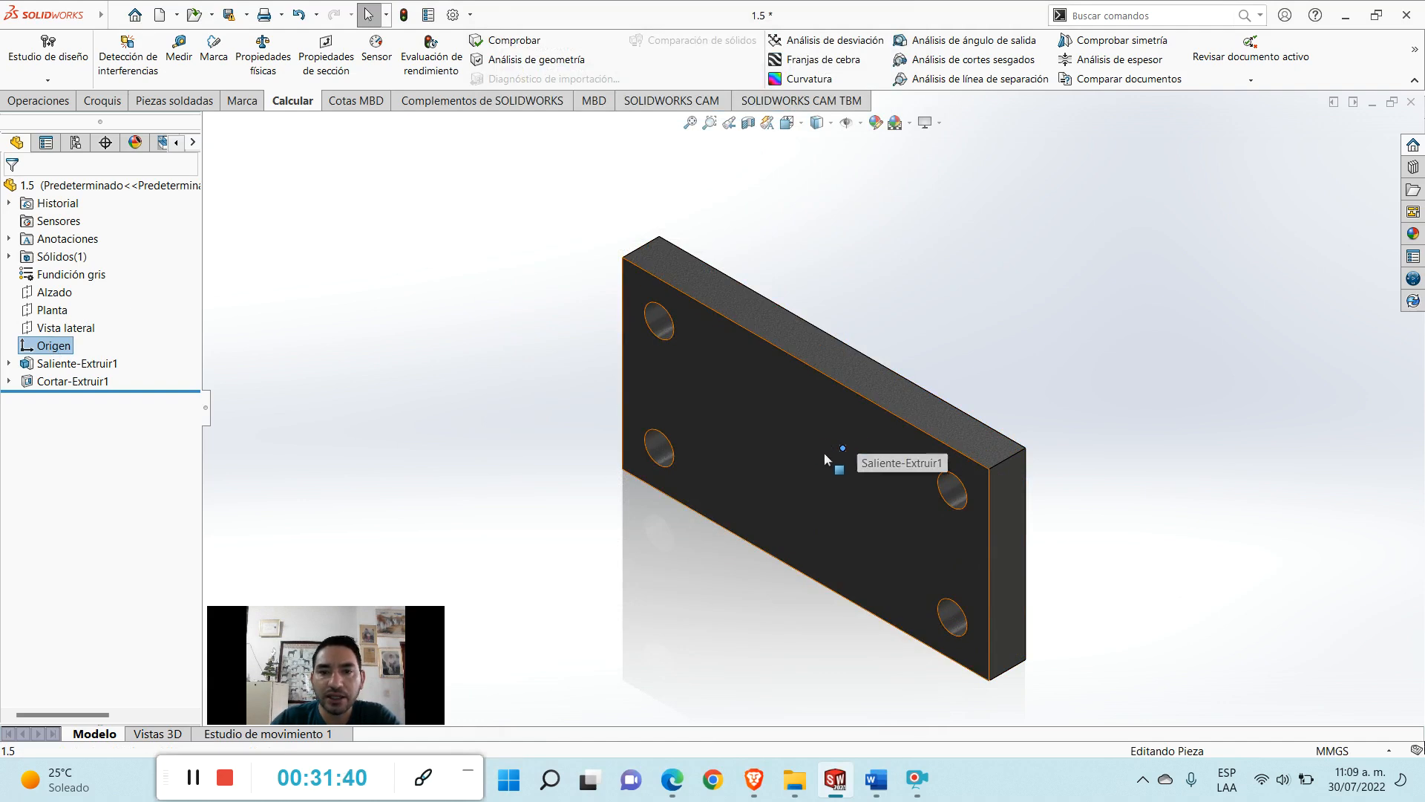
{"action": "left_click", "coordinate": [1121, 431]}
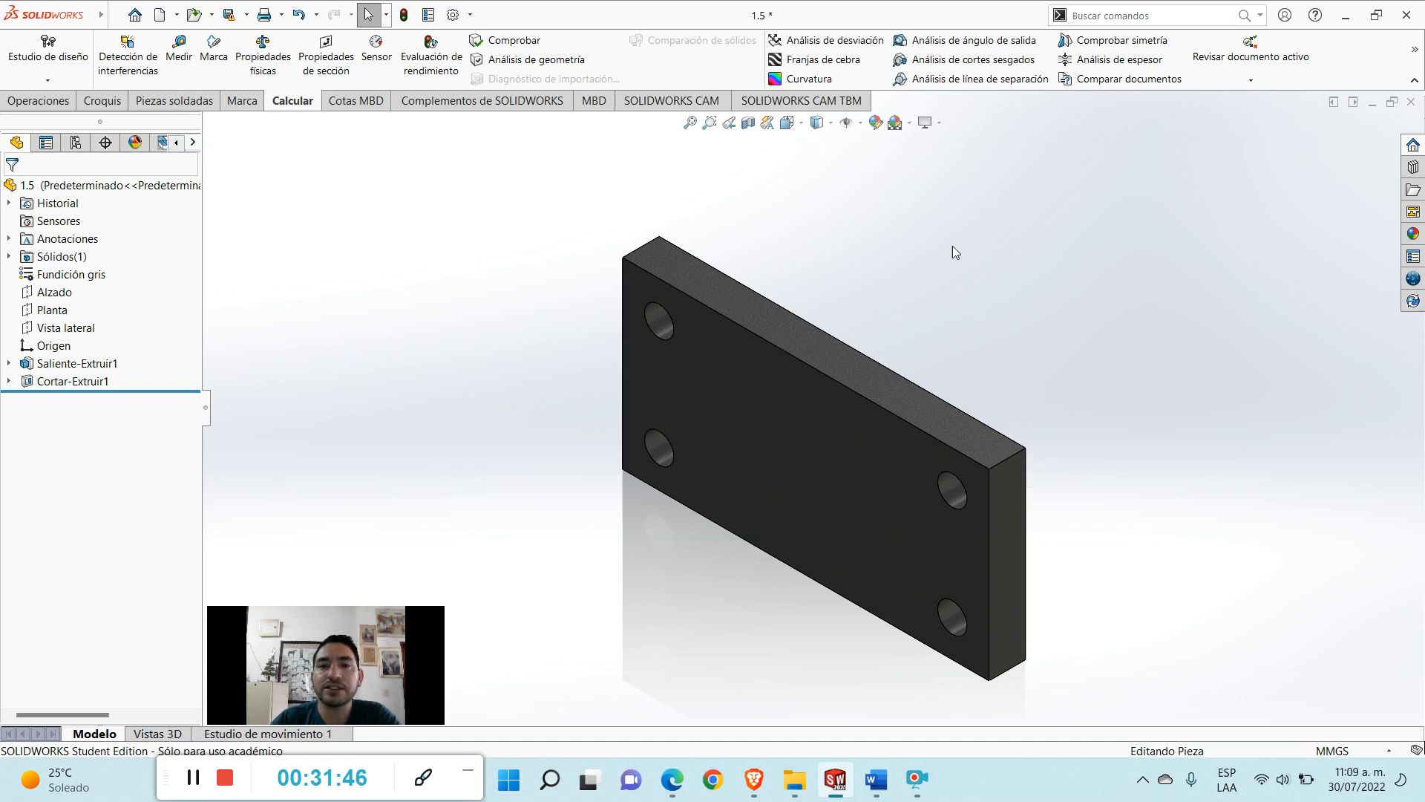
- Start a new reference coordinate system with its origin at the plate's upper rear right vertex
{"action": "left_click", "coordinate": [41, 101]}
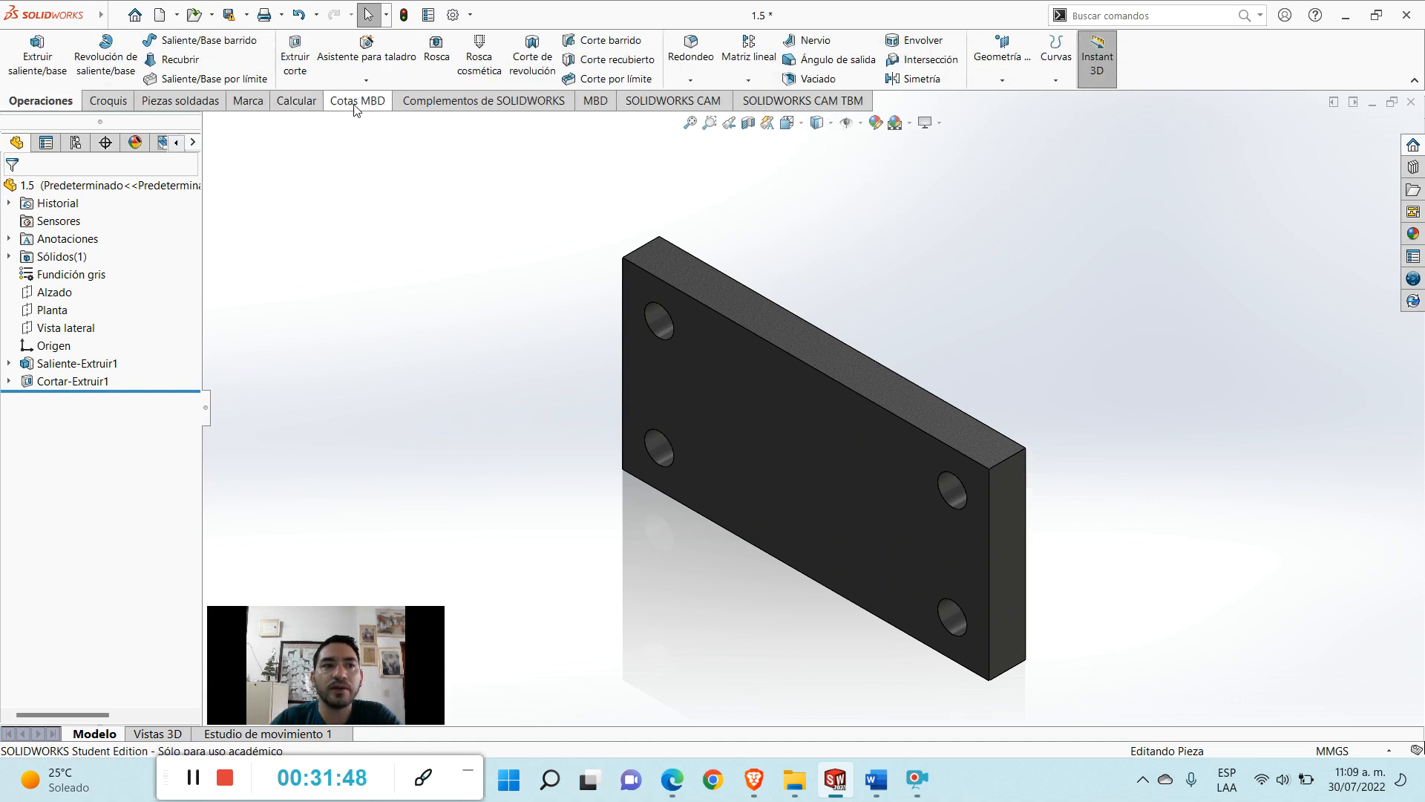
{"action": "left_click", "coordinate": [1002, 77]}
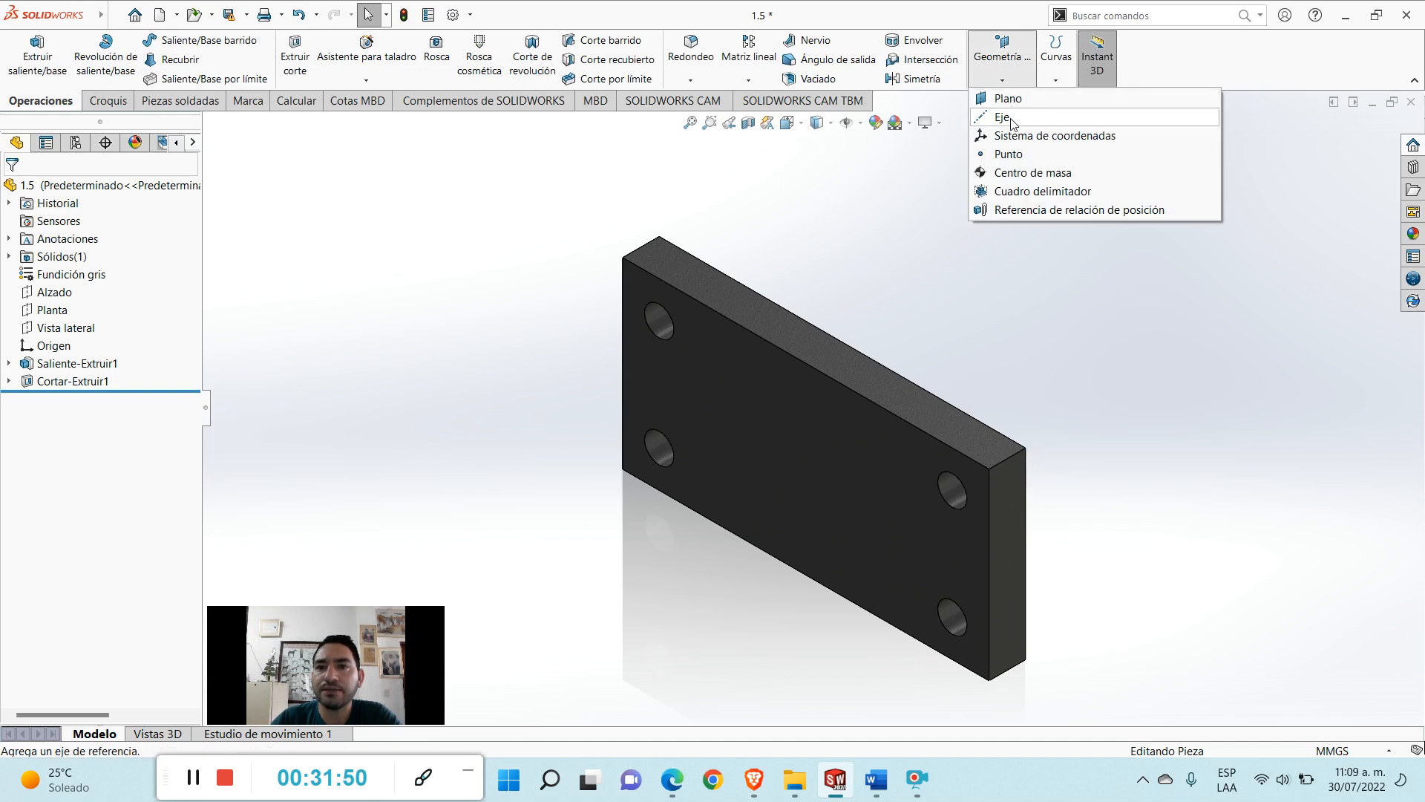
{"action": "left_click", "coordinate": [1050, 138]}
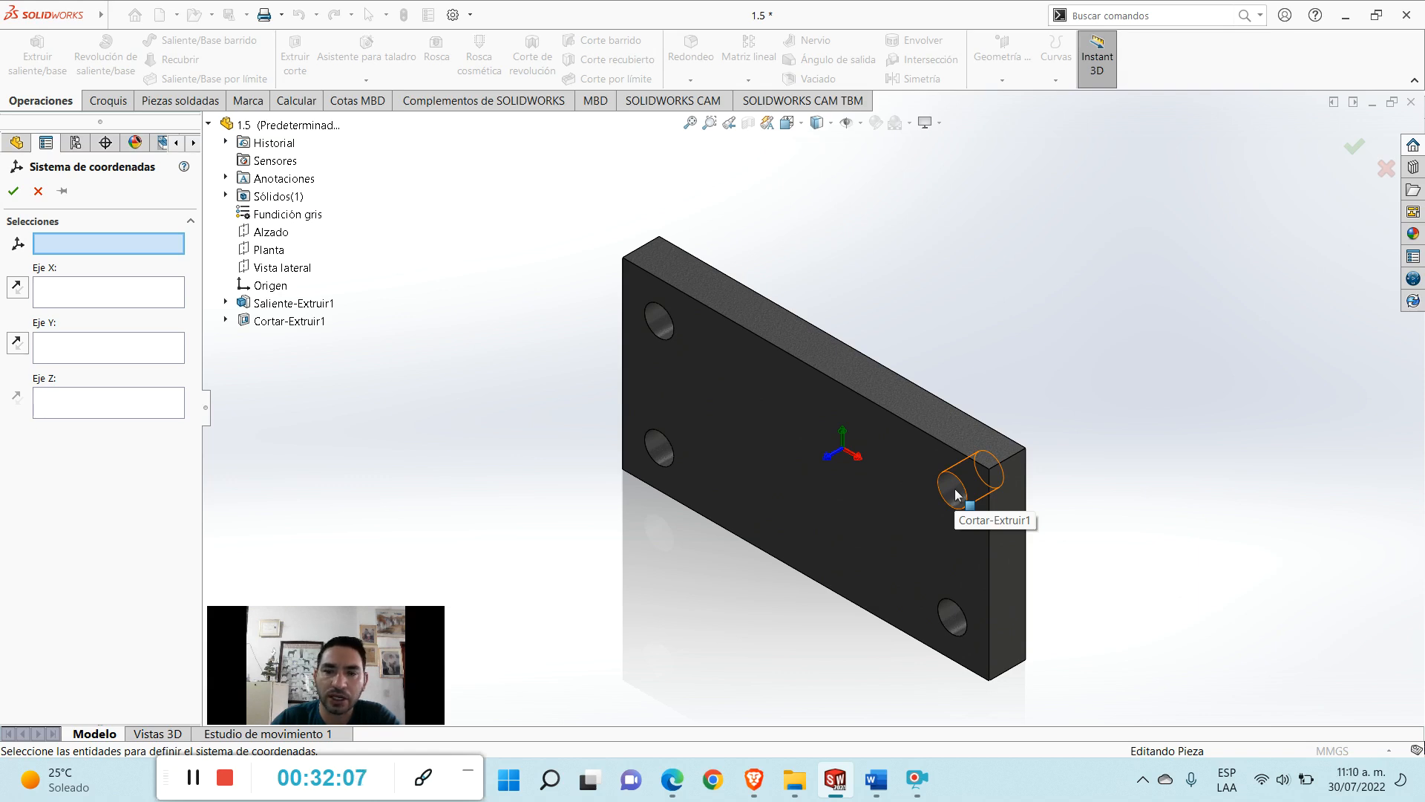
{"action": "left_click", "coordinate": [1026, 450]}
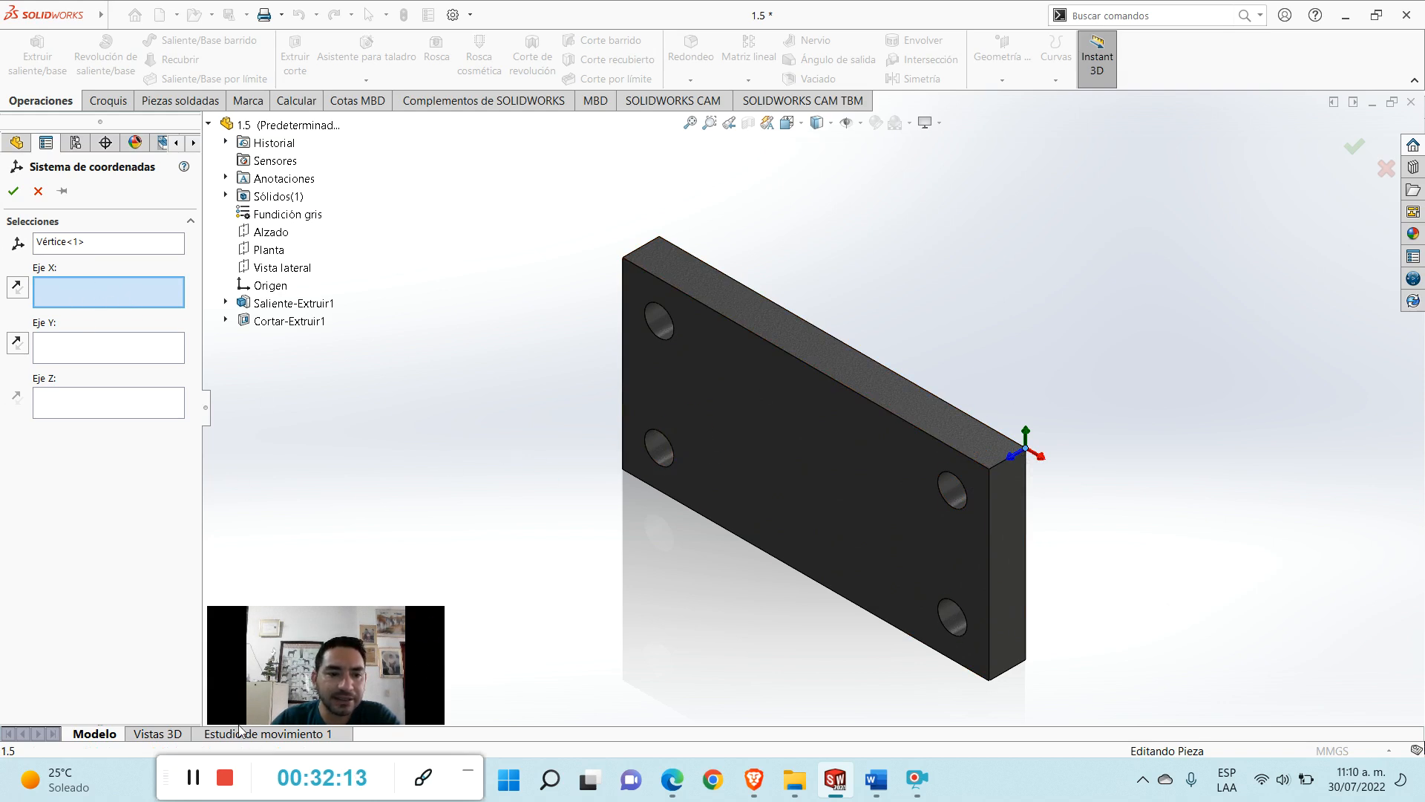
{"action": "left_click_drag", "start_coordinate": [294, 654], "coordinate": [293, 557]}
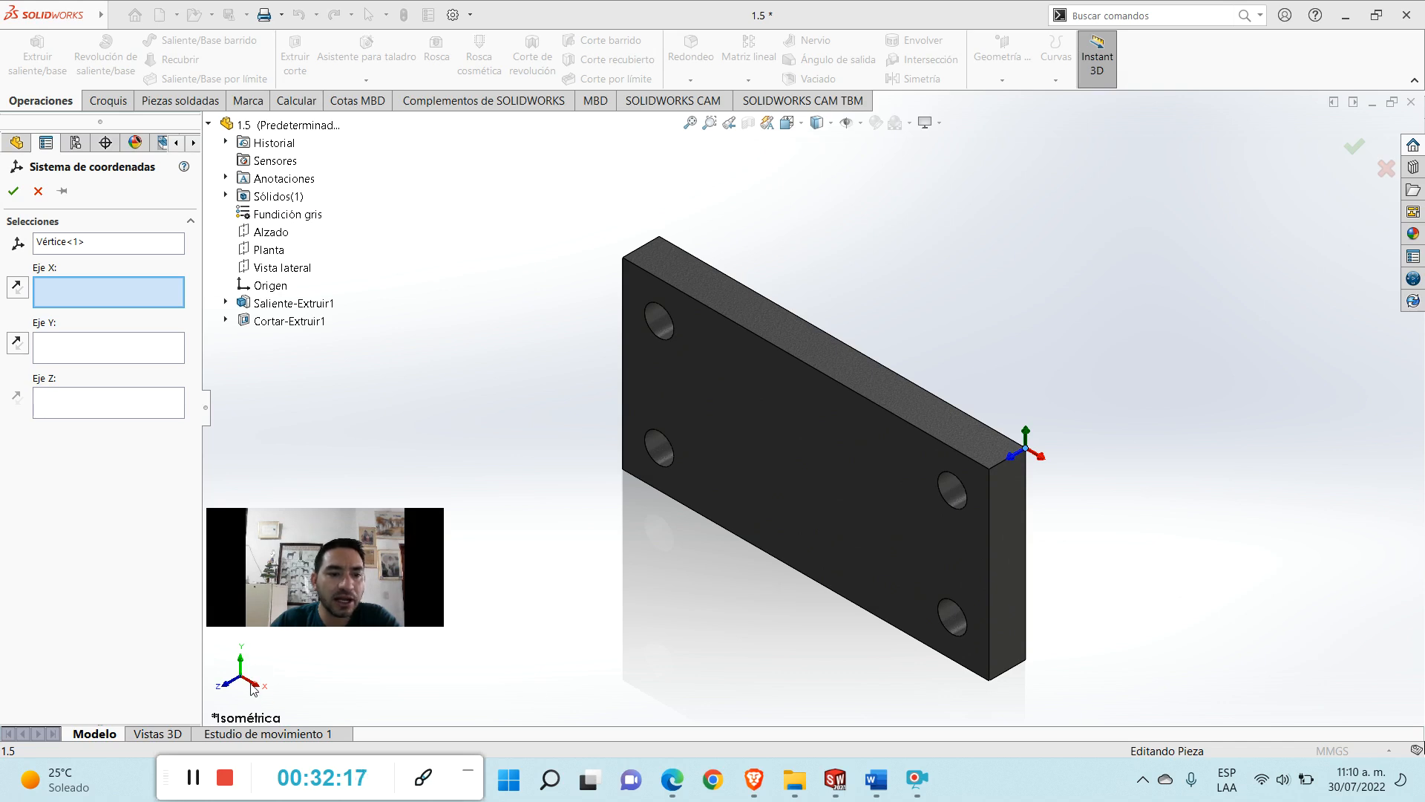
- Align the coordinate system's X axis with the long upper front edge, Y with the right vertical front edge, and Z with the short top right edge
{"action": "left_click", "coordinate": [969, 461]}
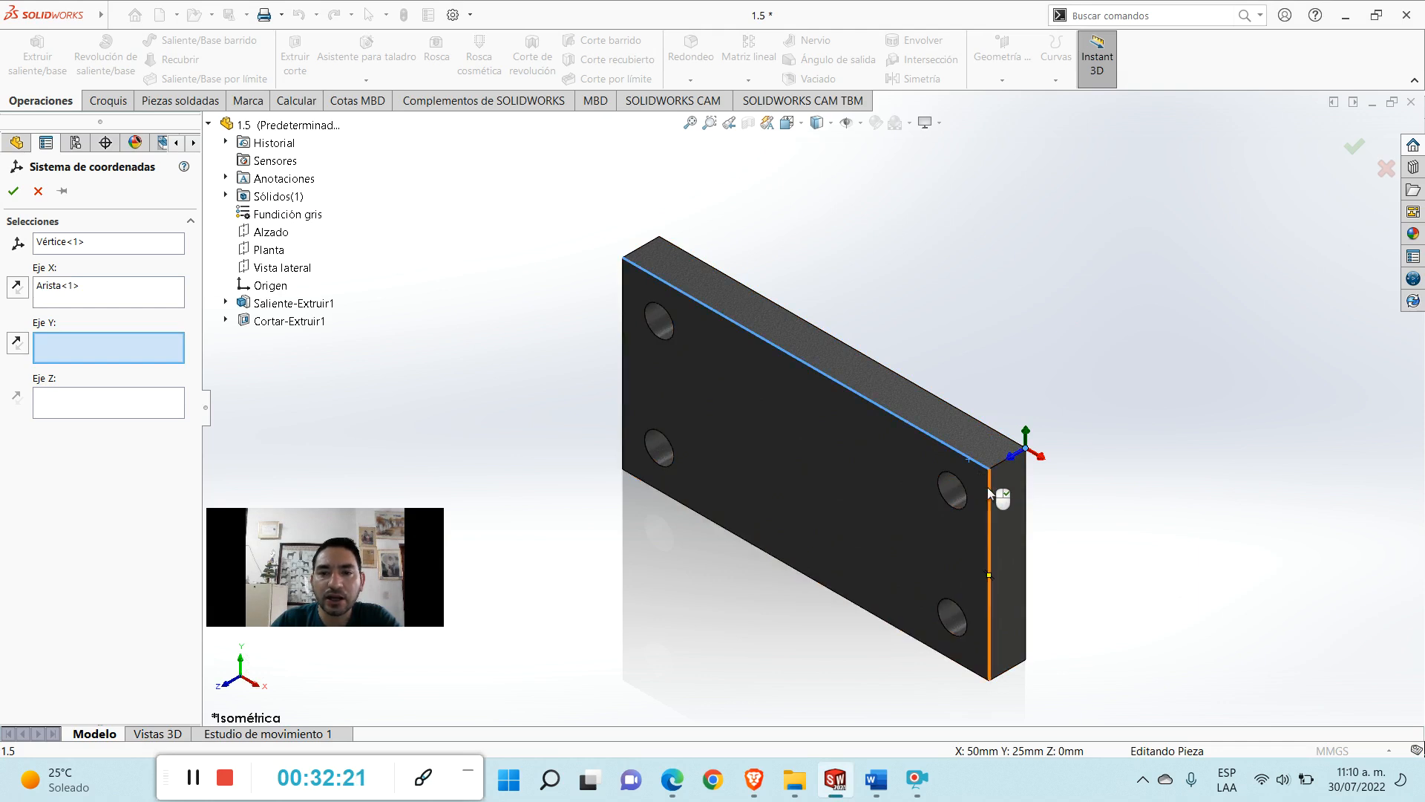
{"action": "left_click", "coordinate": [987, 487]}
{"action": "left_click", "coordinate": [143, 414]}
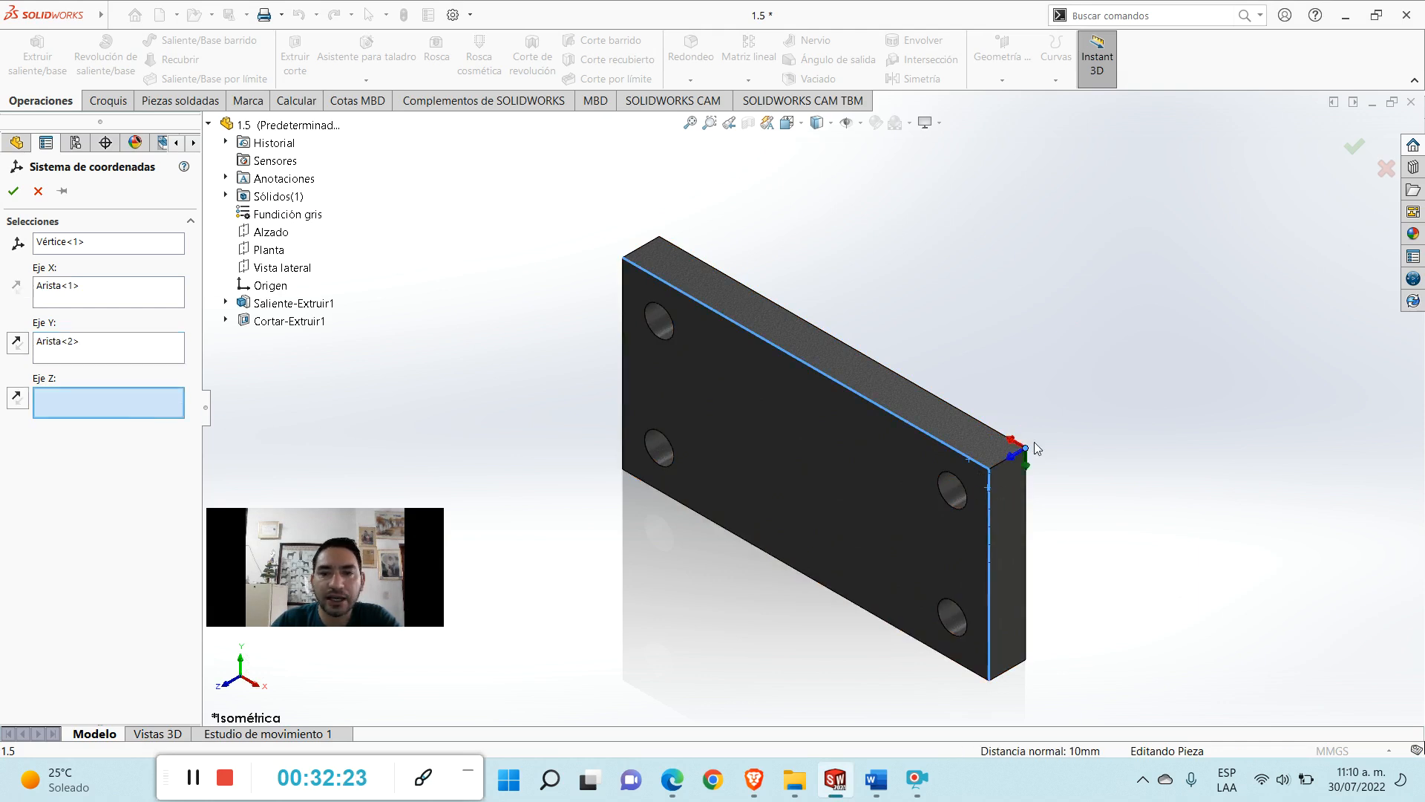
{"action": "left_click", "coordinate": [1000, 469]}
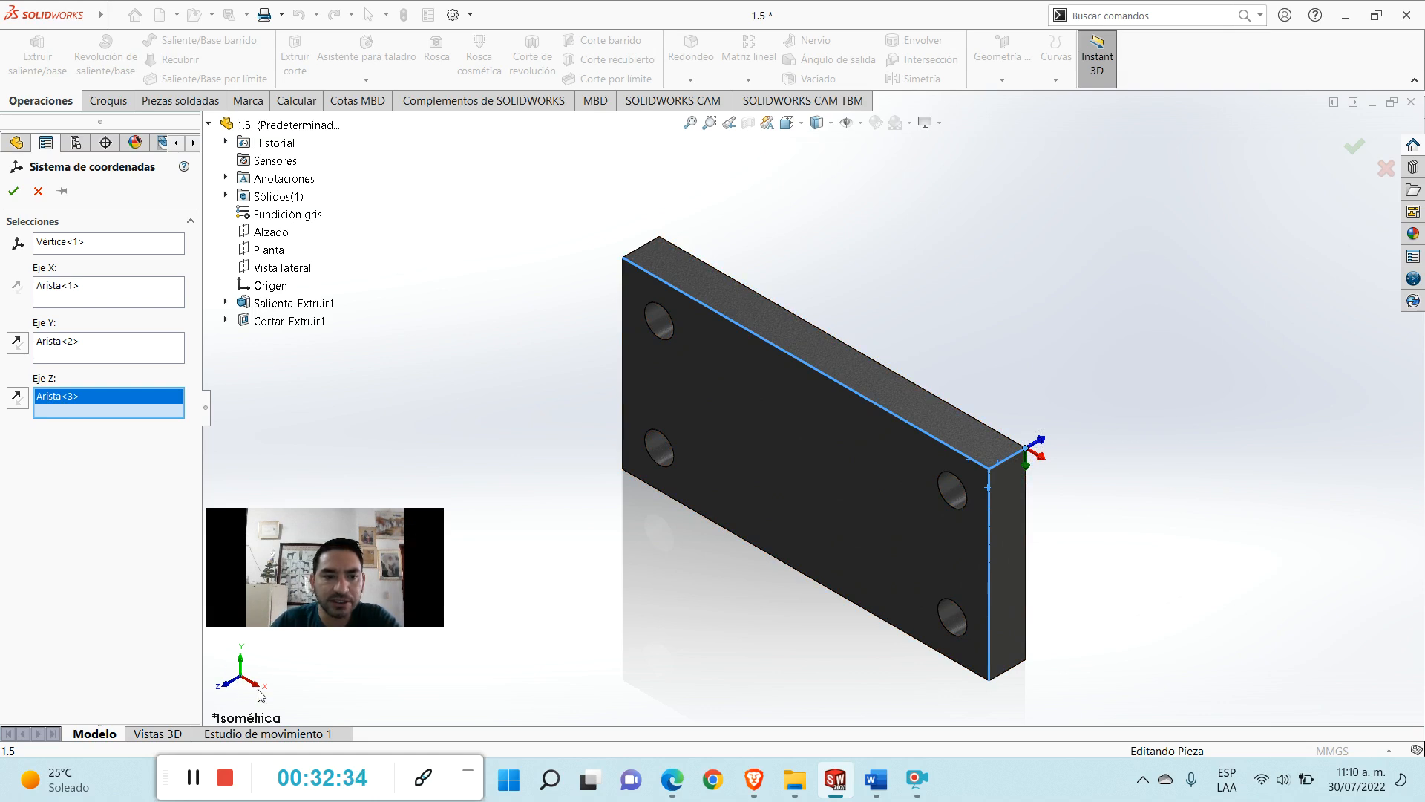
- Try the Y and Z axis direction reversals, leave only Z reversed, and create the coordinate system
{"action": "left_click", "coordinate": [18, 398]}
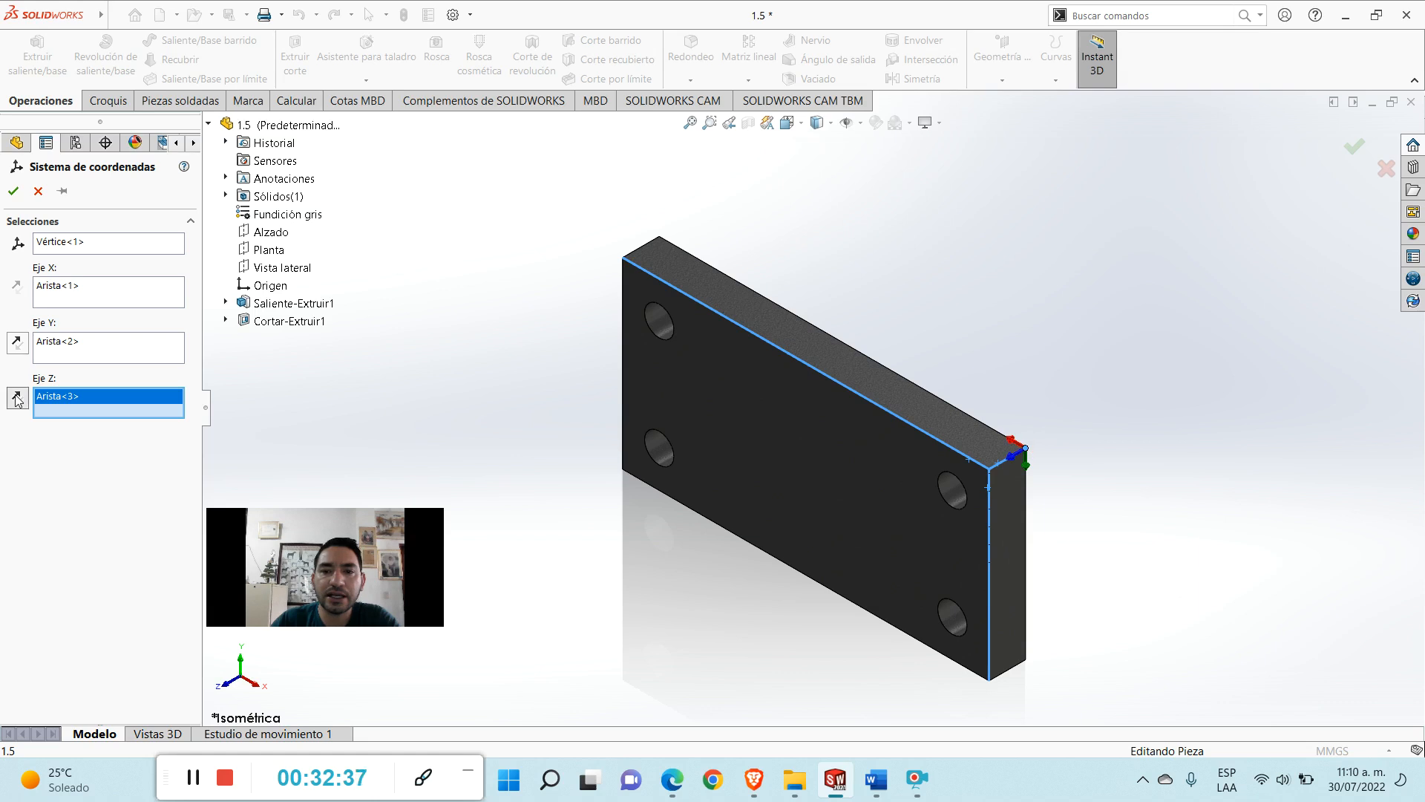
{"action": "left_click", "coordinate": [18, 346]}
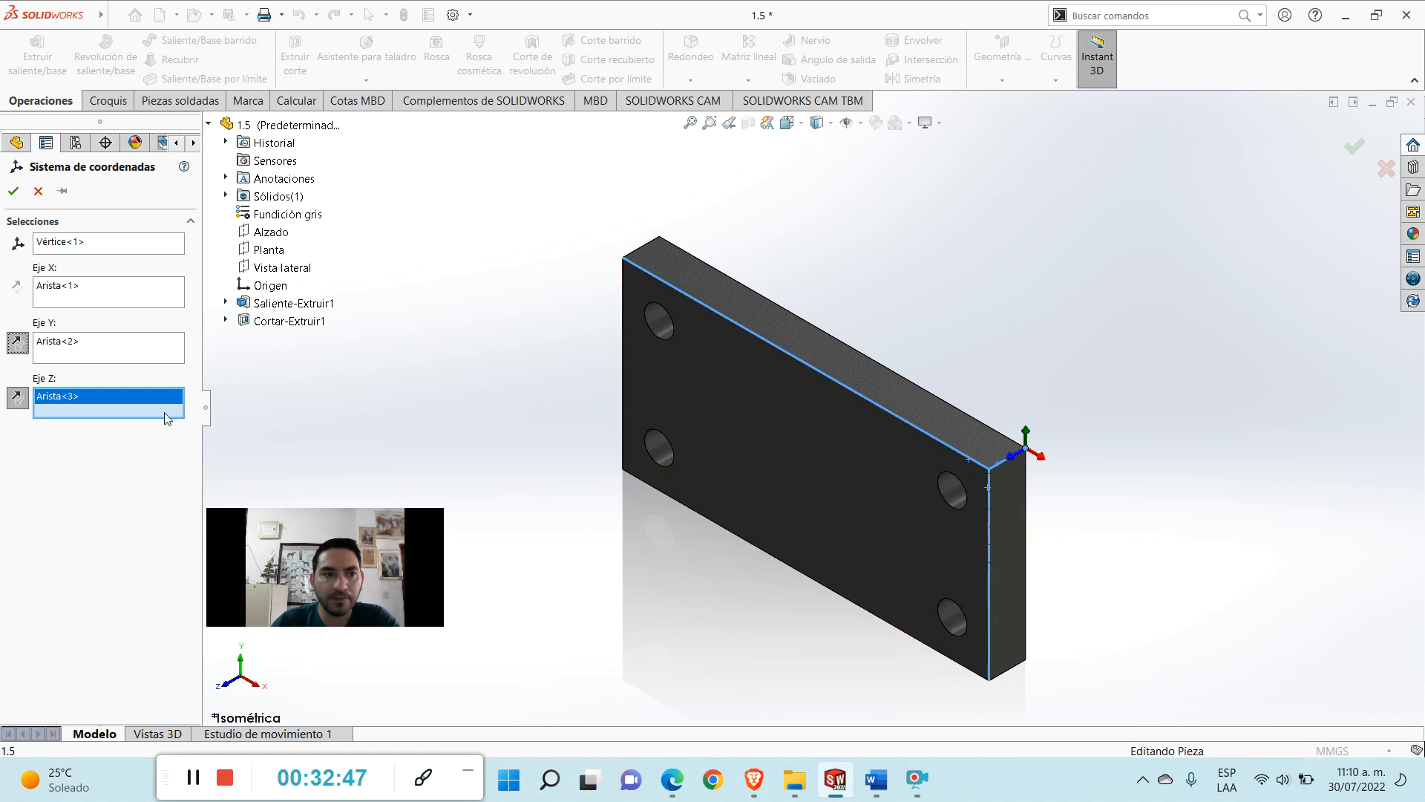
{"action": "left_click", "coordinate": [21, 402]}
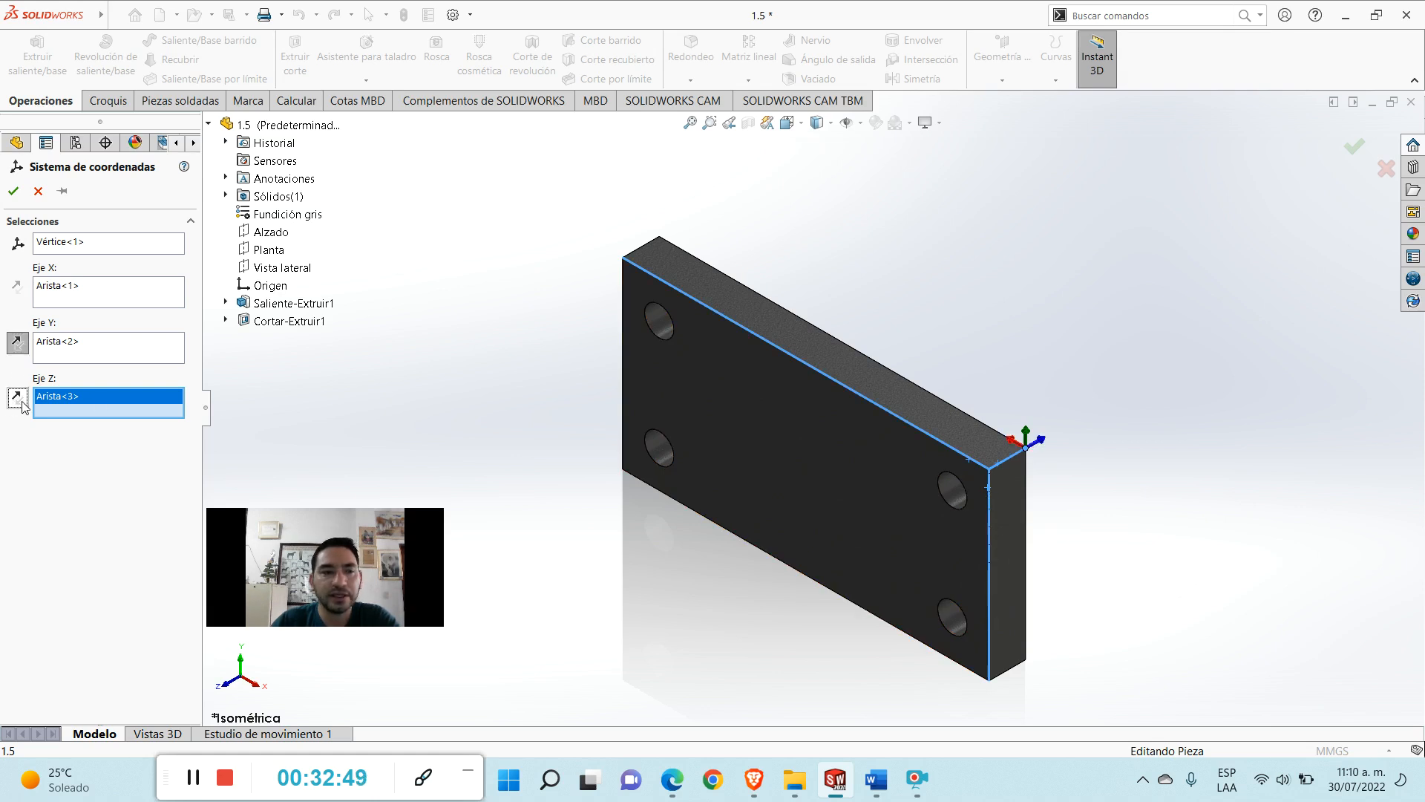
{"action": "left_click", "coordinate": [17, 343]}
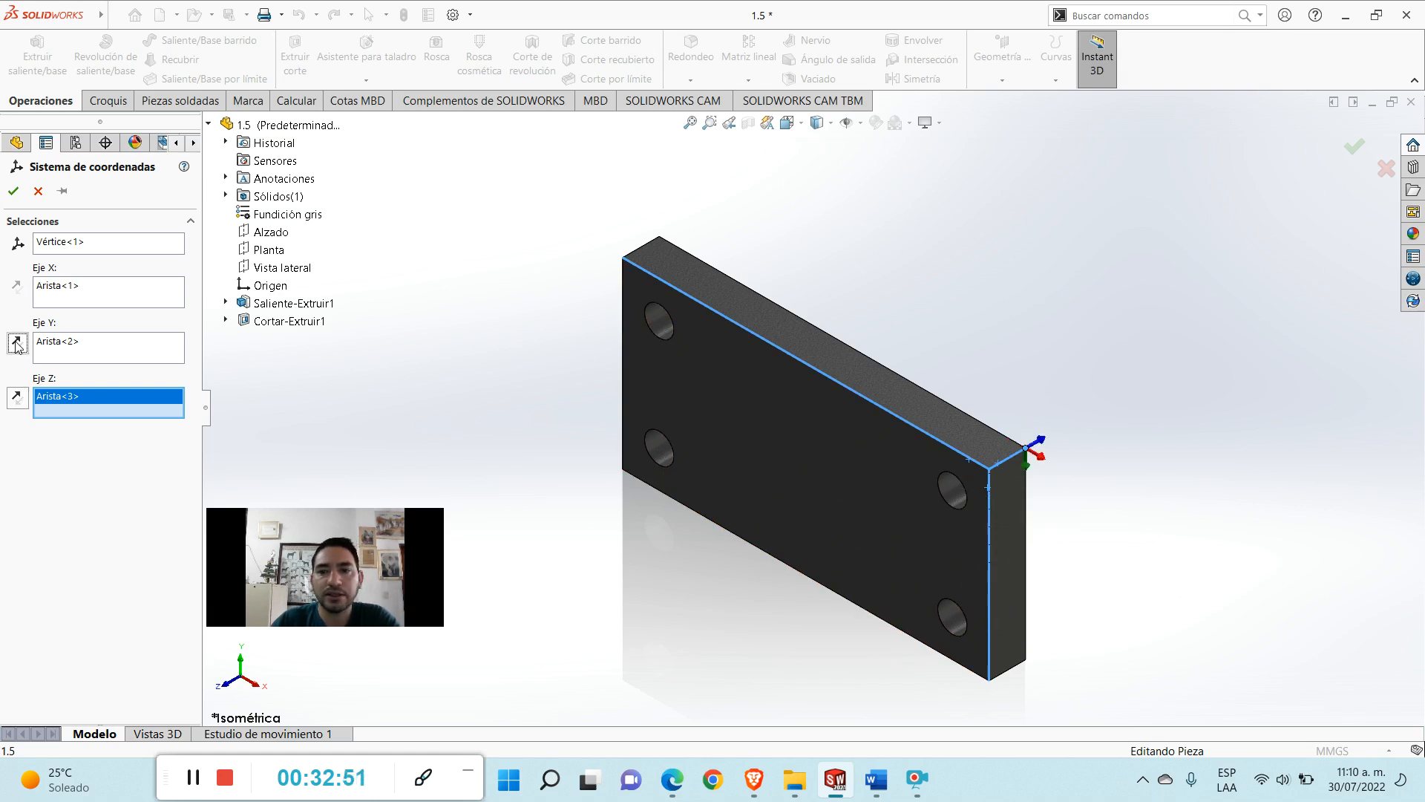
{"action": "left_click", "coordinate": [17, 399]}
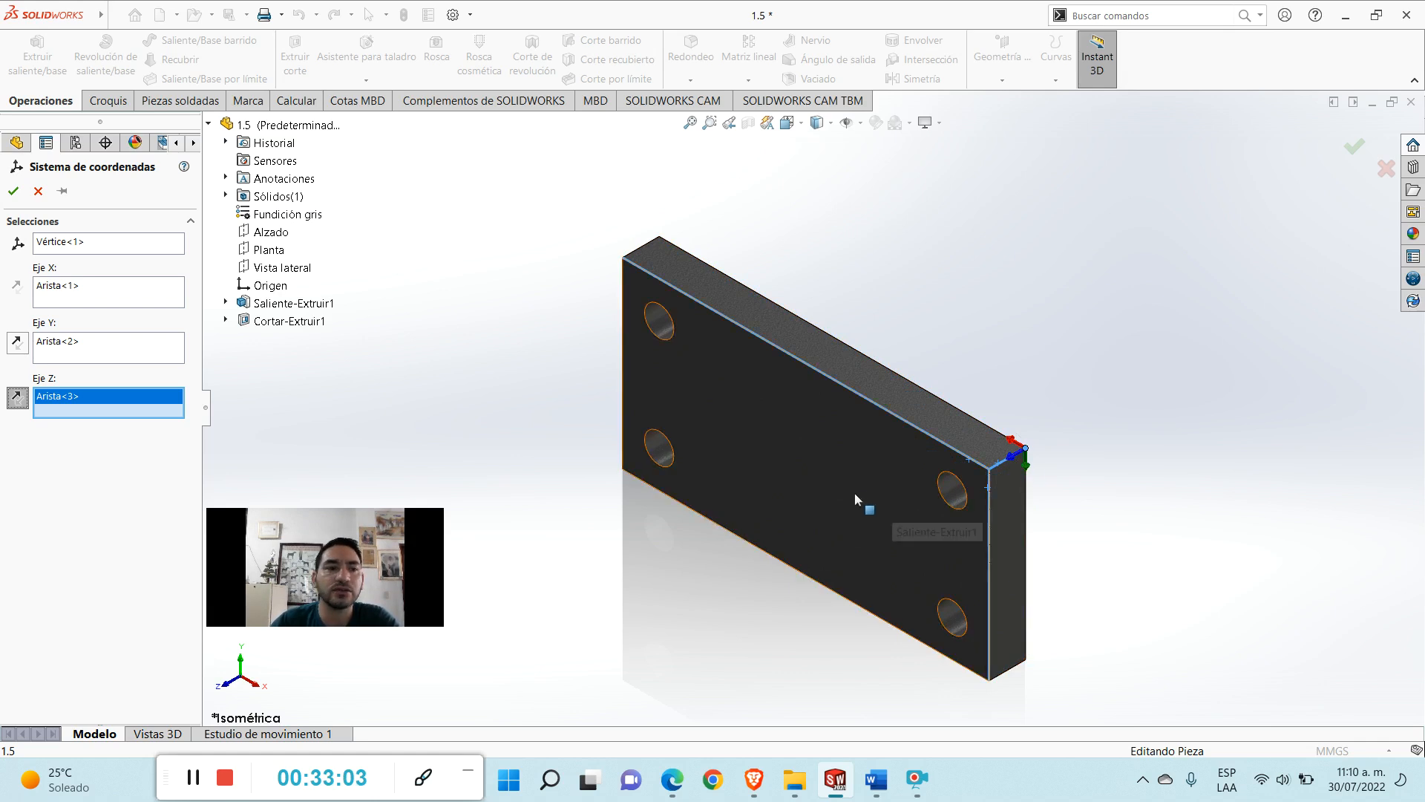
{"action": "left_click", "coordinate": [13, 191]}
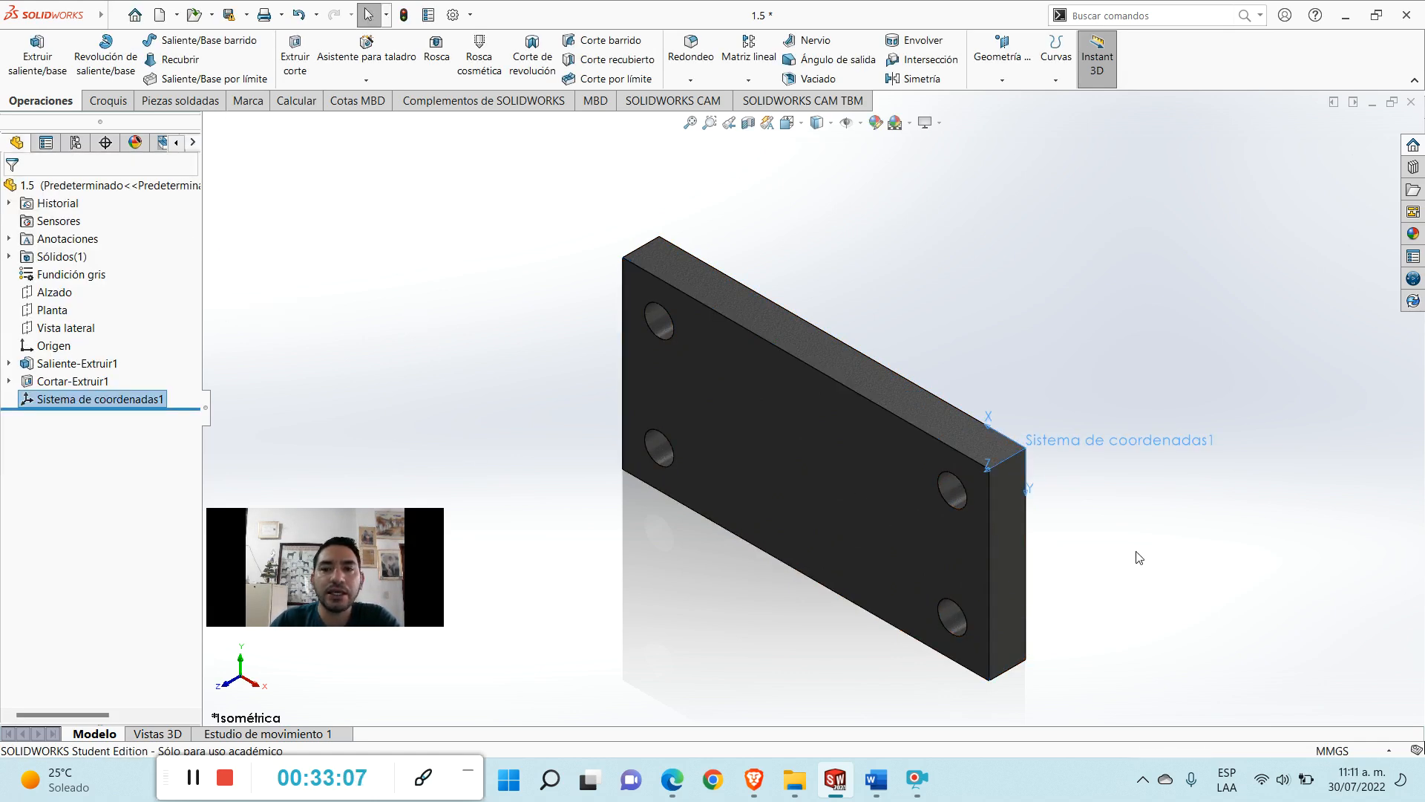
{"action": "left_click", "coordinate": [1130, 257]}
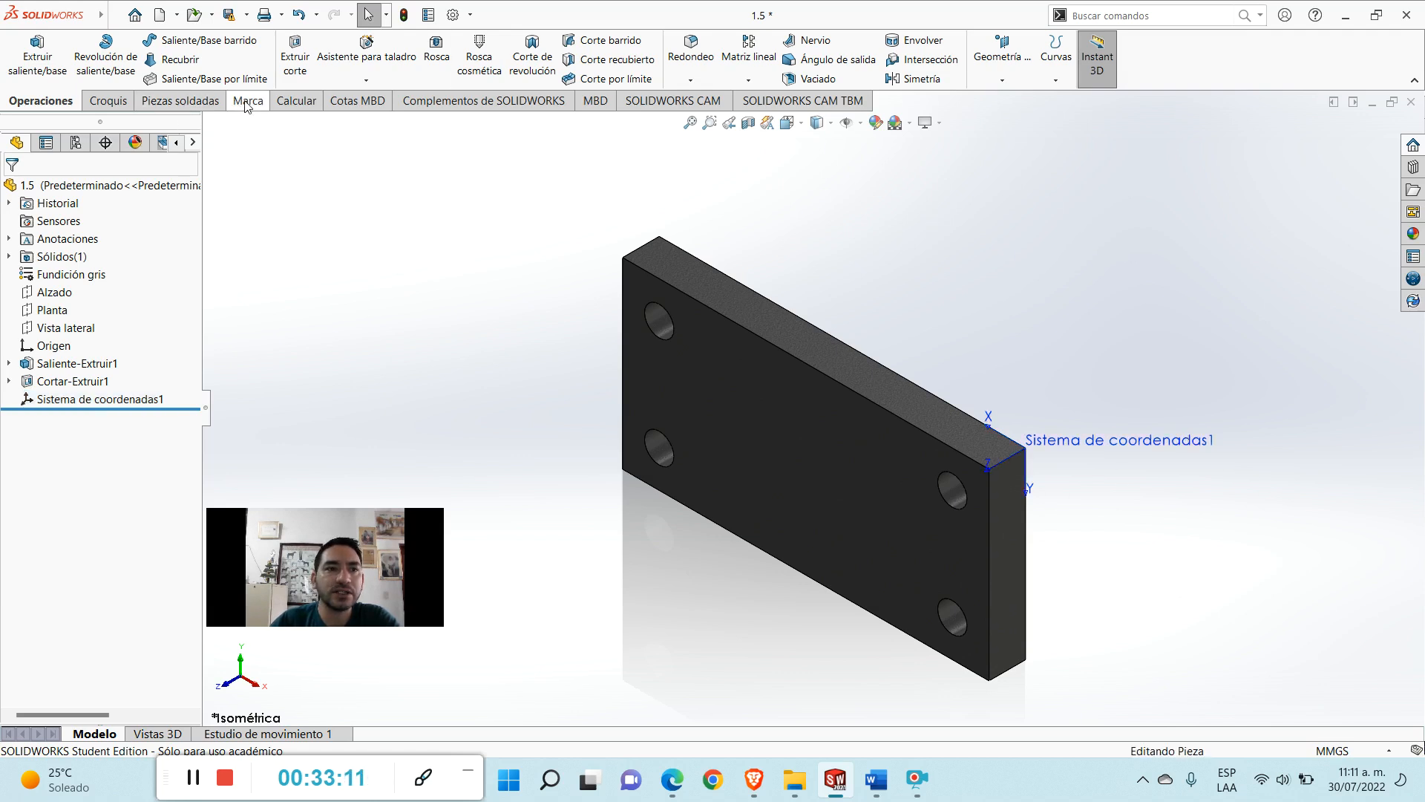
- Examine plate 1.5's mass properties relative to Sistema de coordenadas1, and close the report
{"action": "left_click", "coordinate": [304, 111]}
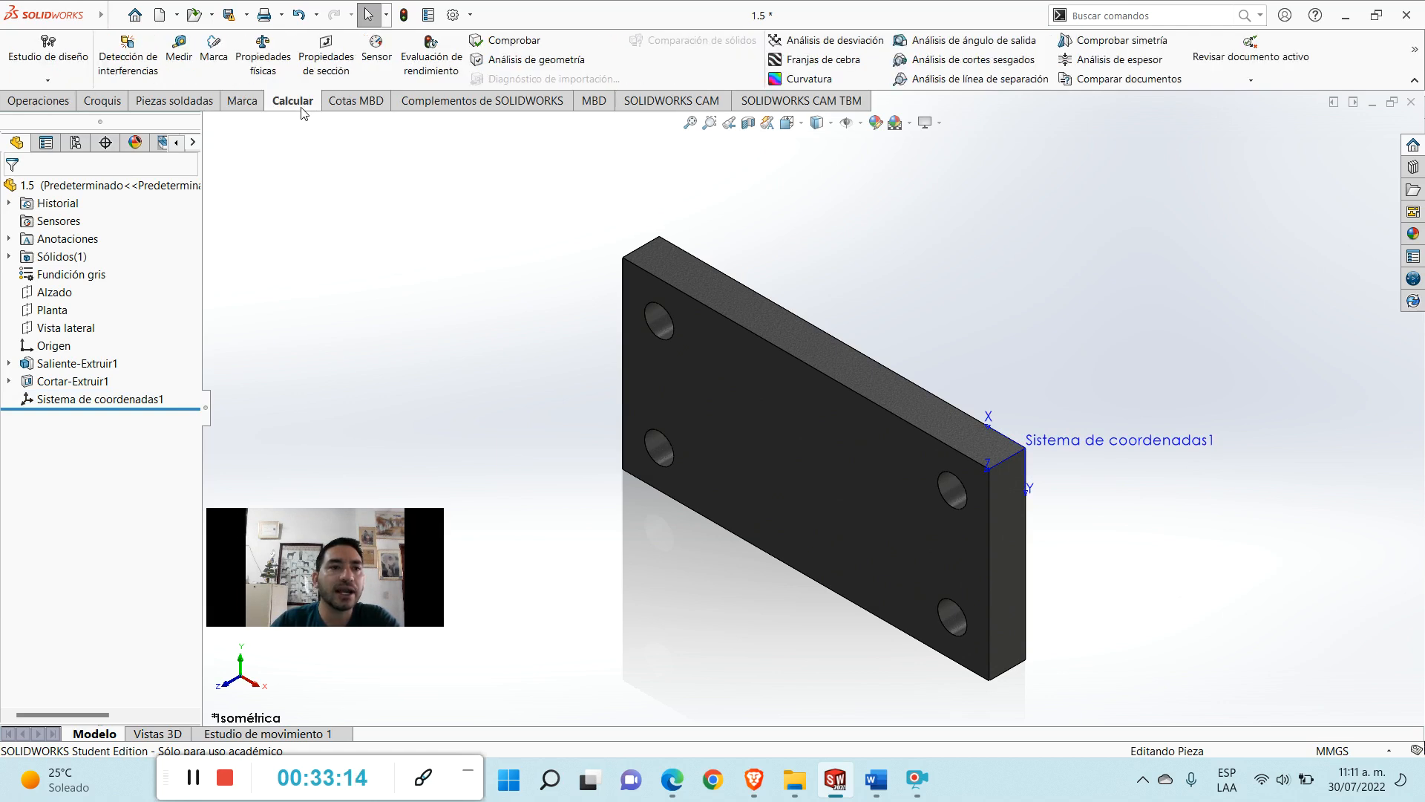
{"action": "left_click", "coordinate": [268, 75]}
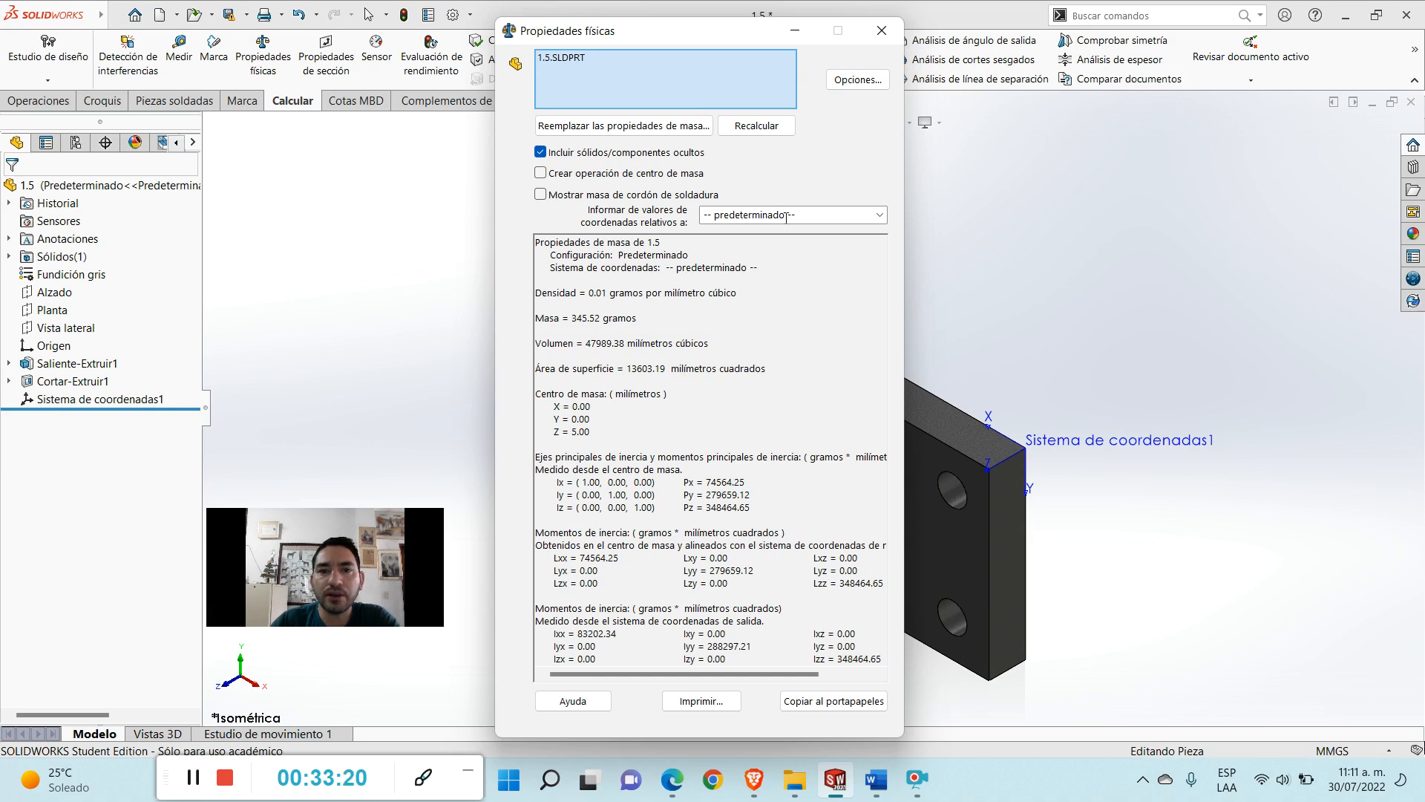
{"action": "left_click", "coordinate": [878, 216]}
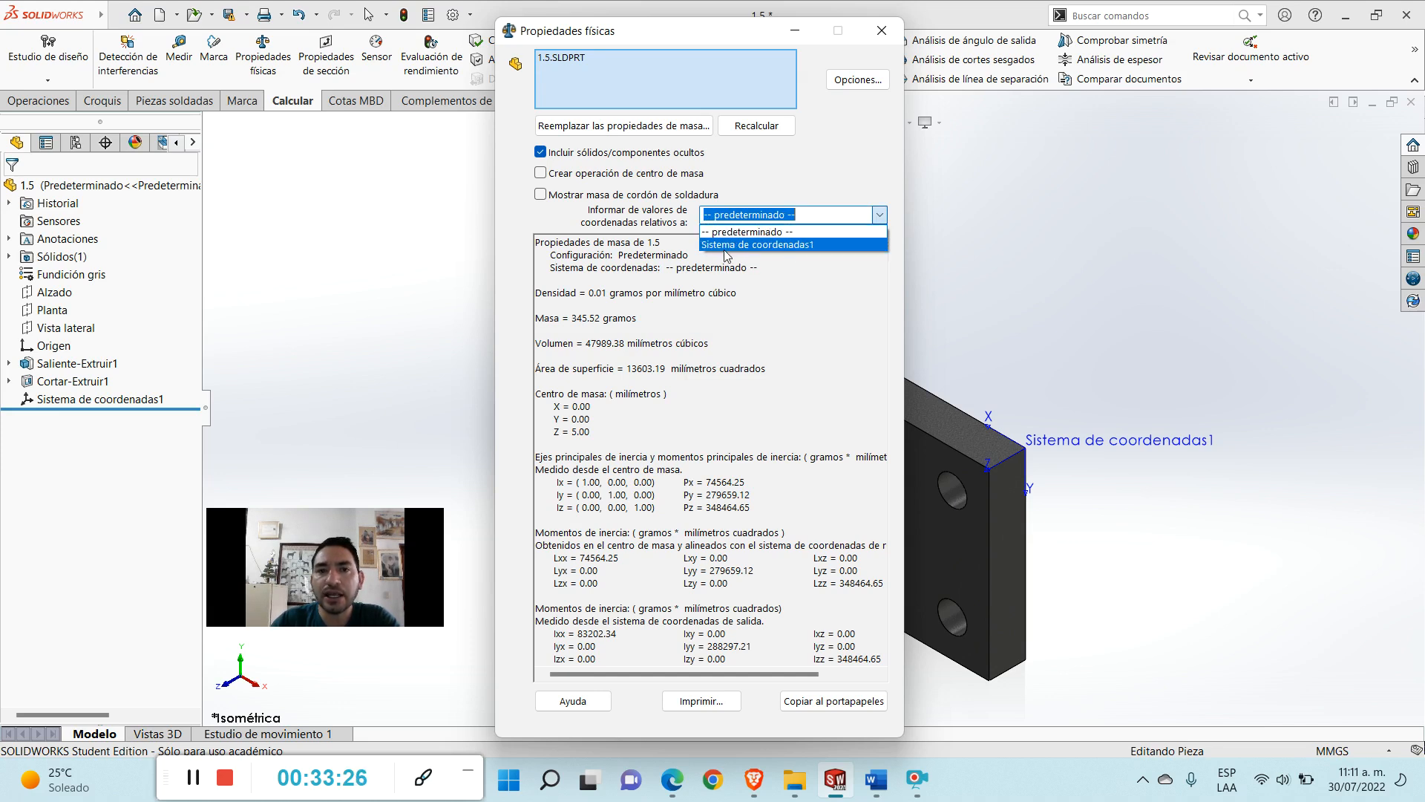
{"action": "left_click", "coordinate": [779, 244]}
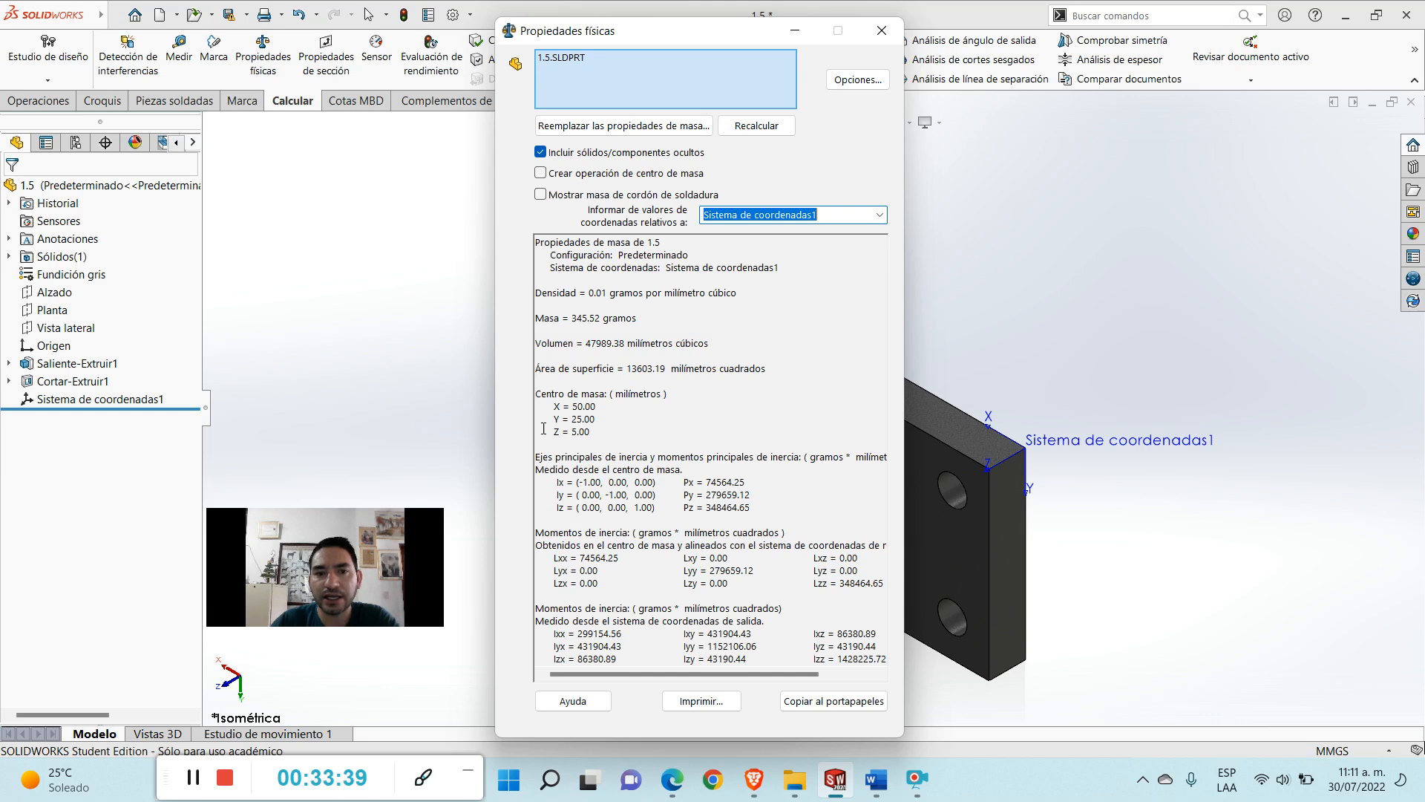
{"action": "left_click", "coordinate": [882, 31]}
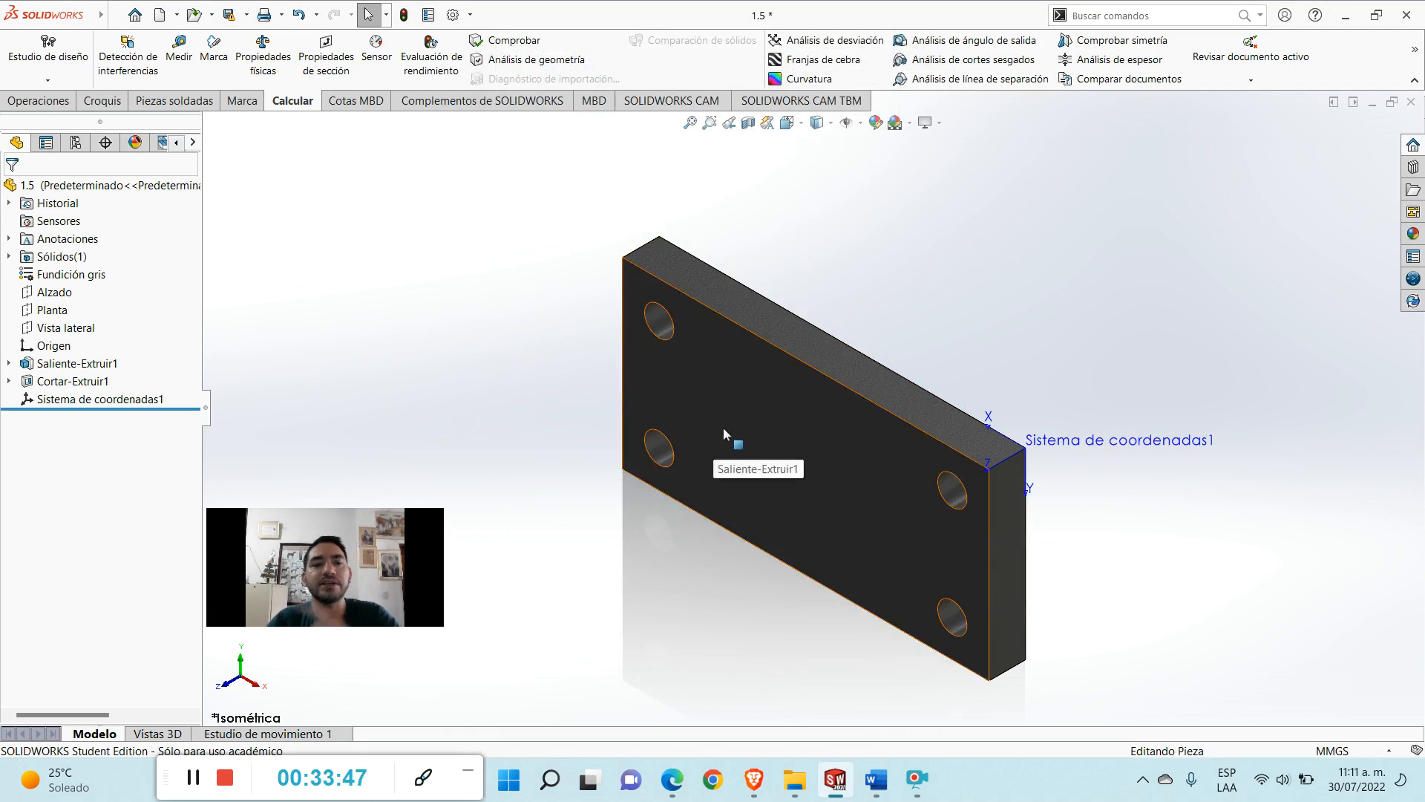
- Close part 1.5 without saving and discard its changes in the assembly
{"action": "left_click", "coordinate": [1411, 103]}
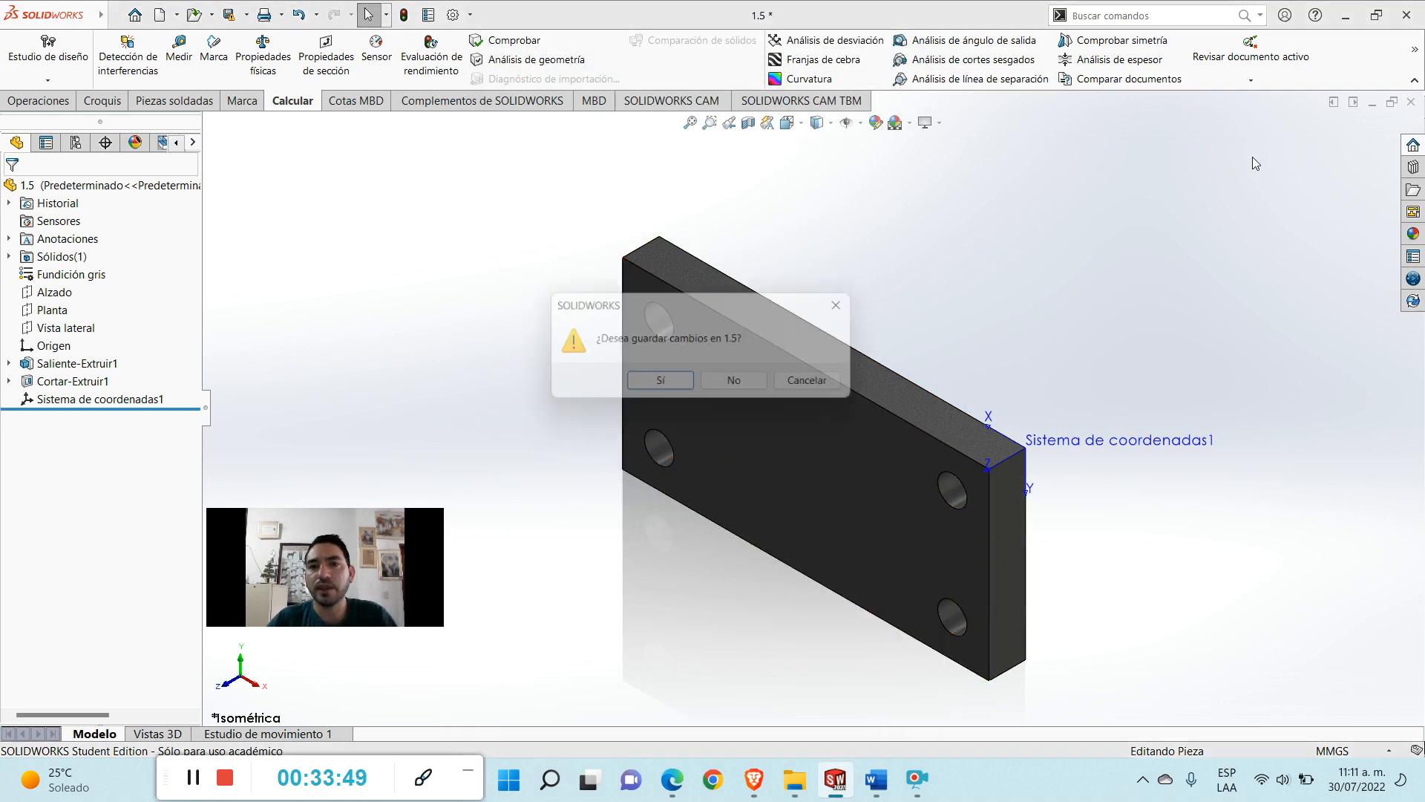
{"action": "left_click", "coordinate": [742, 386]}
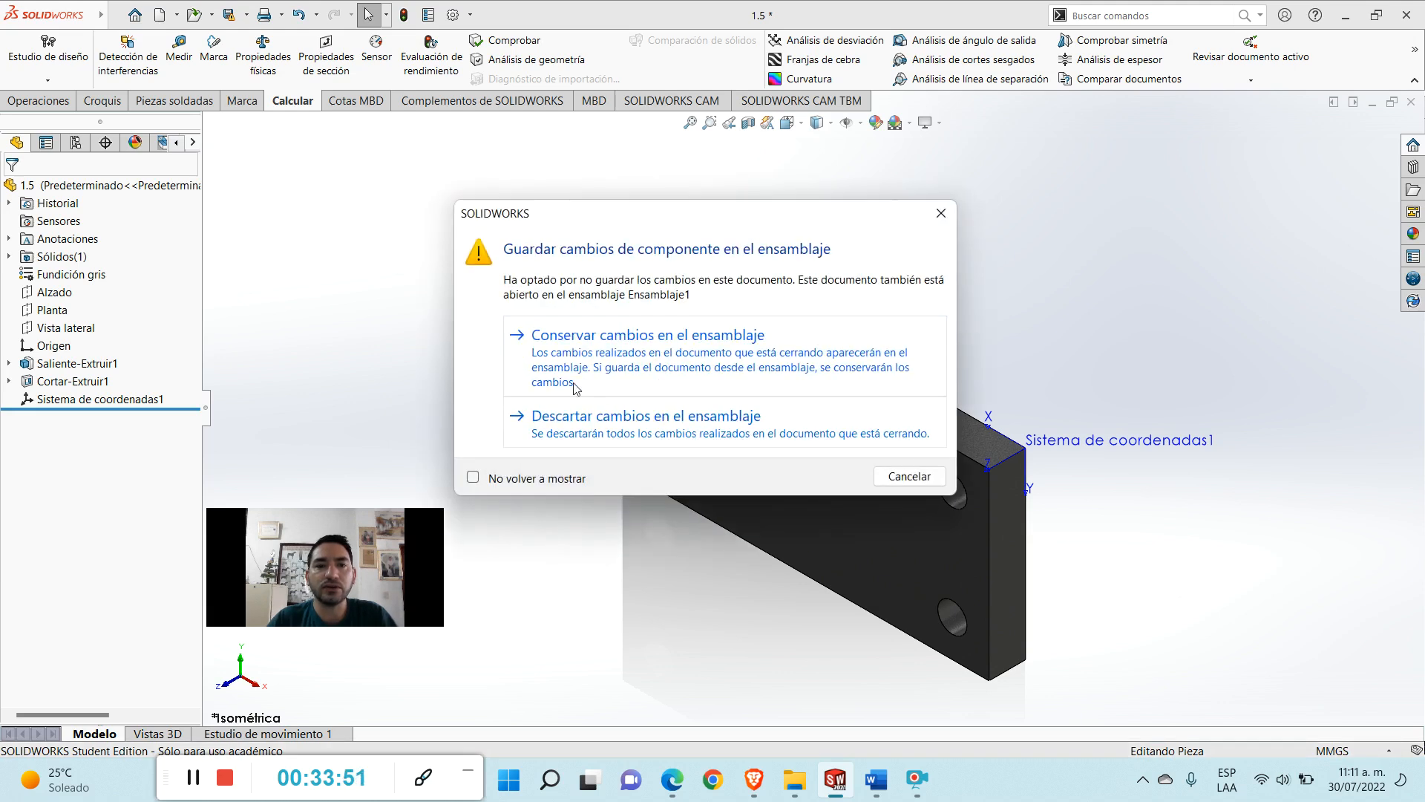
{"action": "left_click", "coordinate": [677, 429]}
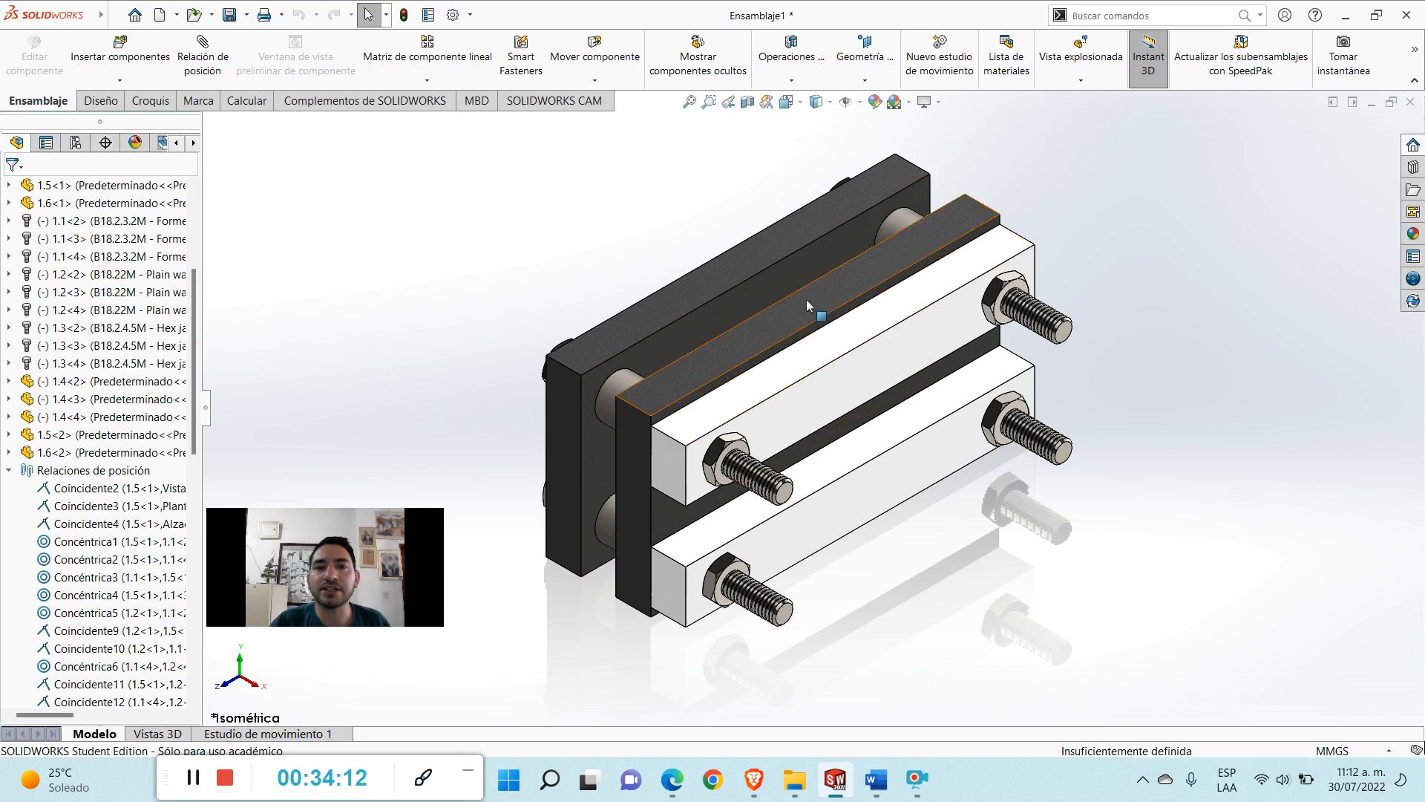
- Locate the assembly's origin and inspect the plate corners and the bolt-head side of the assembly
{"action": "middle_click_drag", "start_coordinate": [781, 309], "coordinate": [952, 312]}
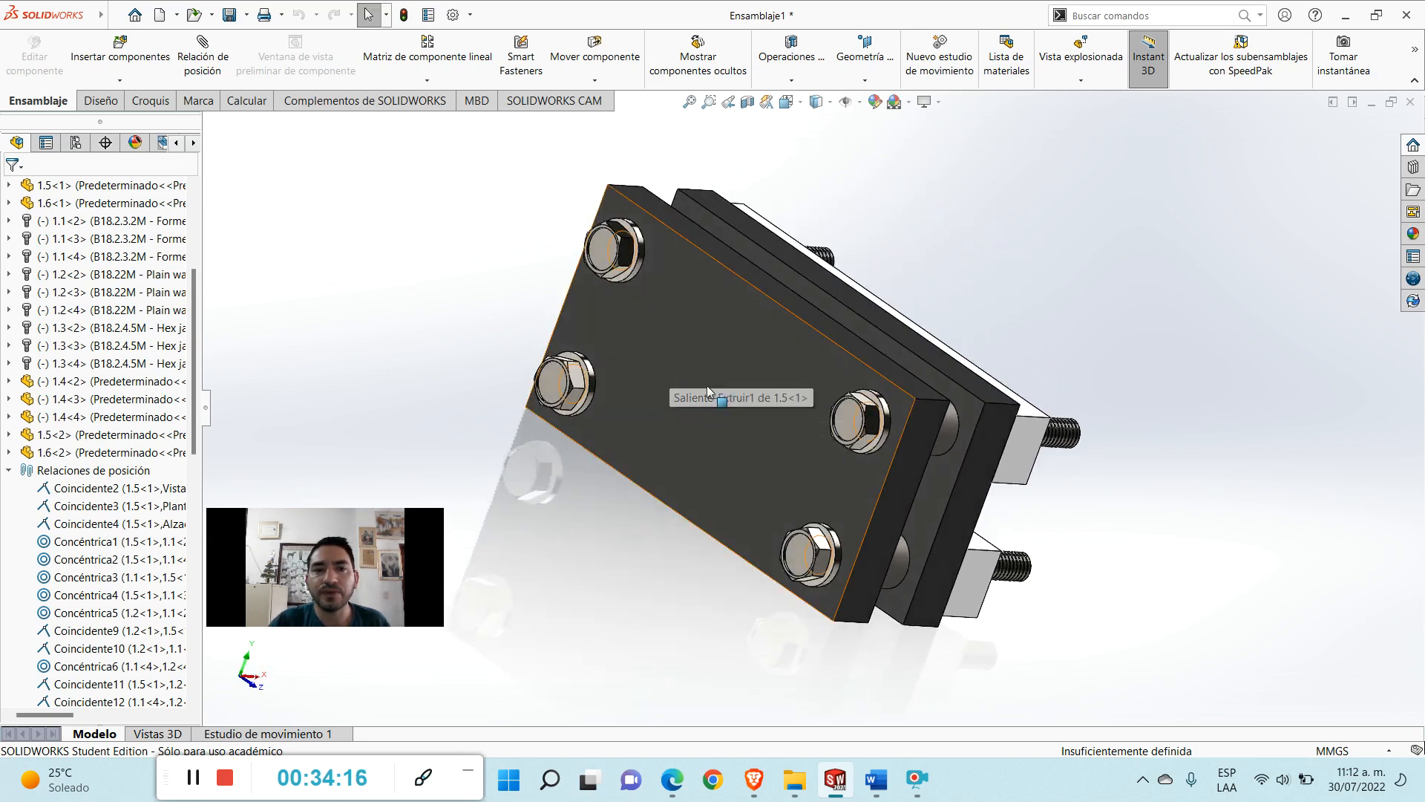
{"action": "left_click", "coordinate": [10, 471]}
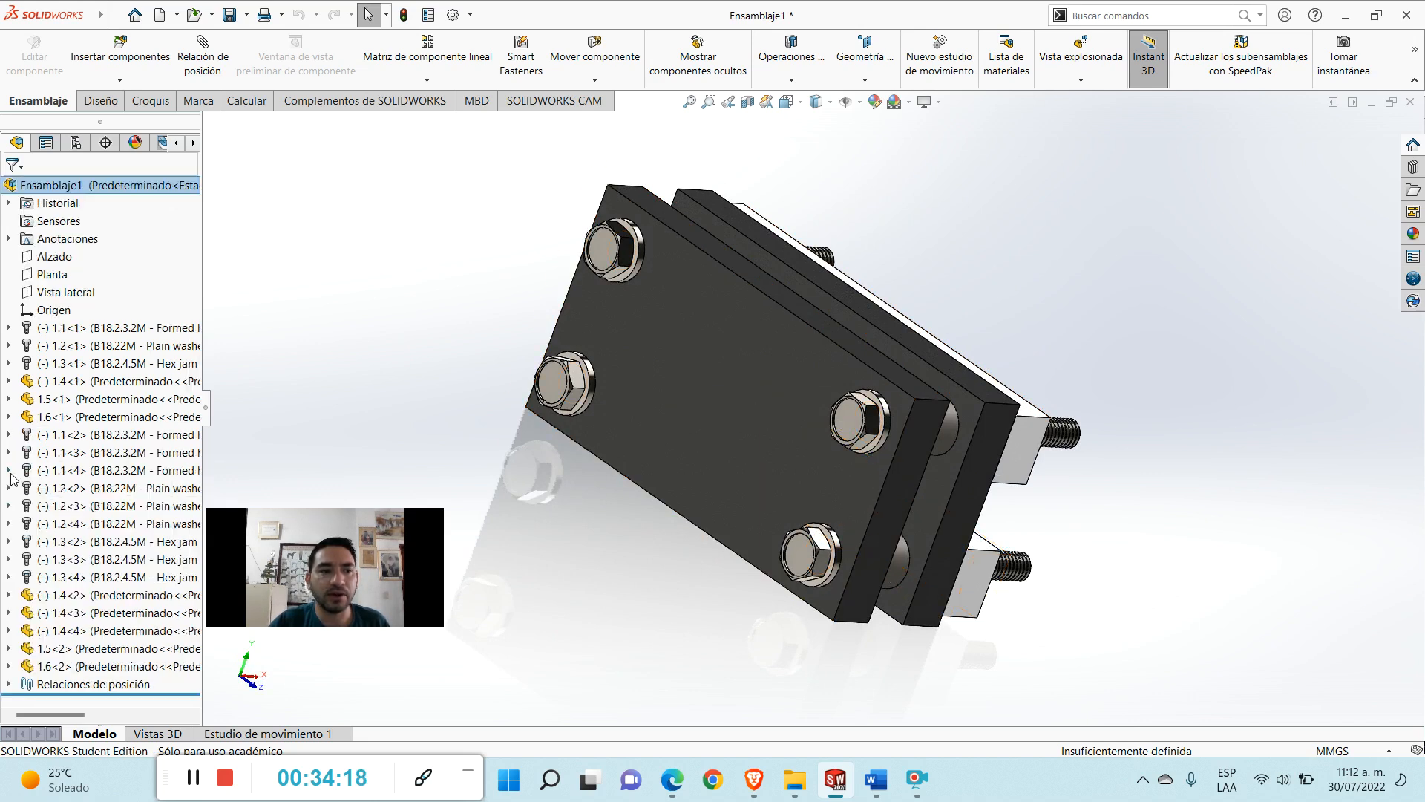
{"action": "left_click", "coordinate": [54, 309]}
{"action": "middle_click_drag", "start_coordinate": [653, 447], "coordinate": [697, 384]}
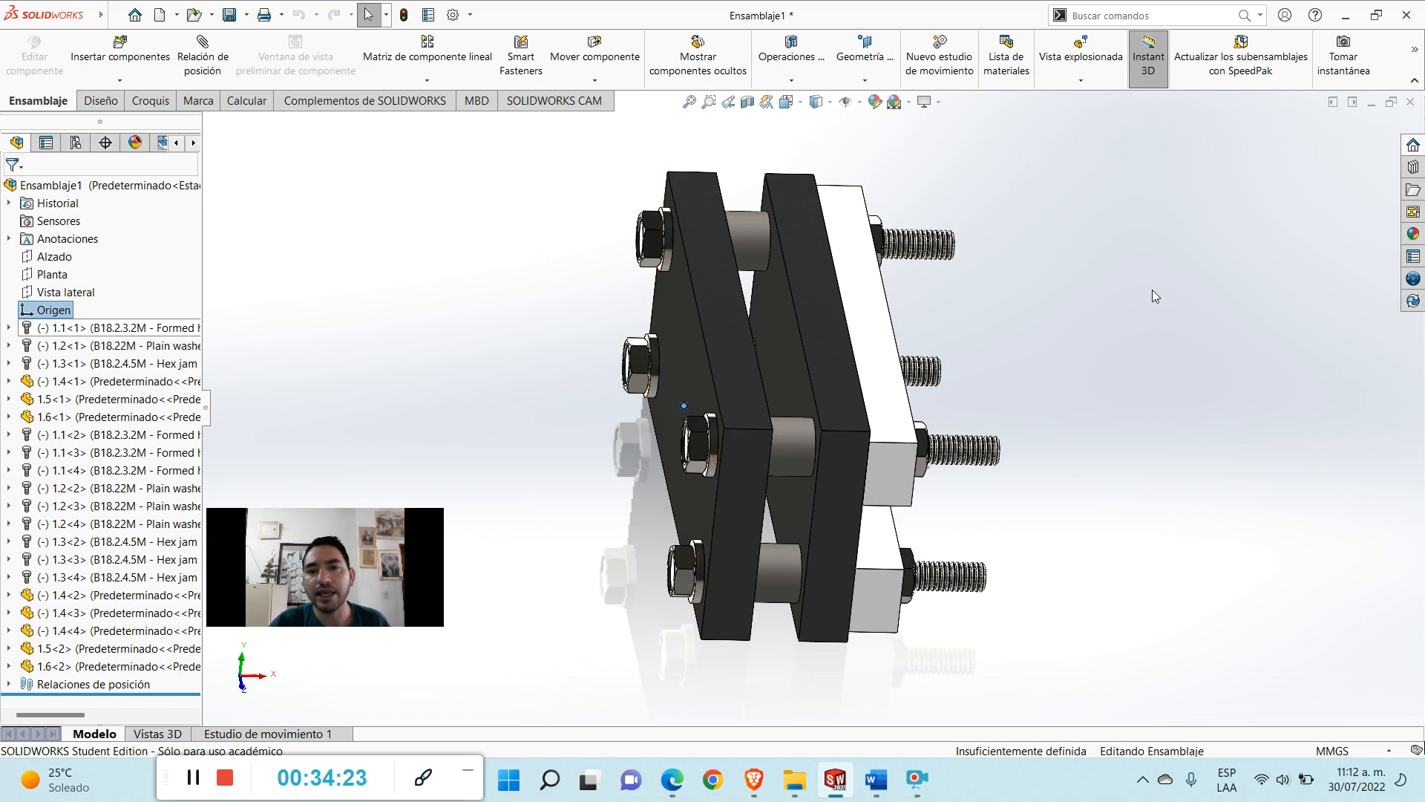
{"action": "middle_click_drag", "start_coordinate": [757, 470], "coordinate": [824, 423]}
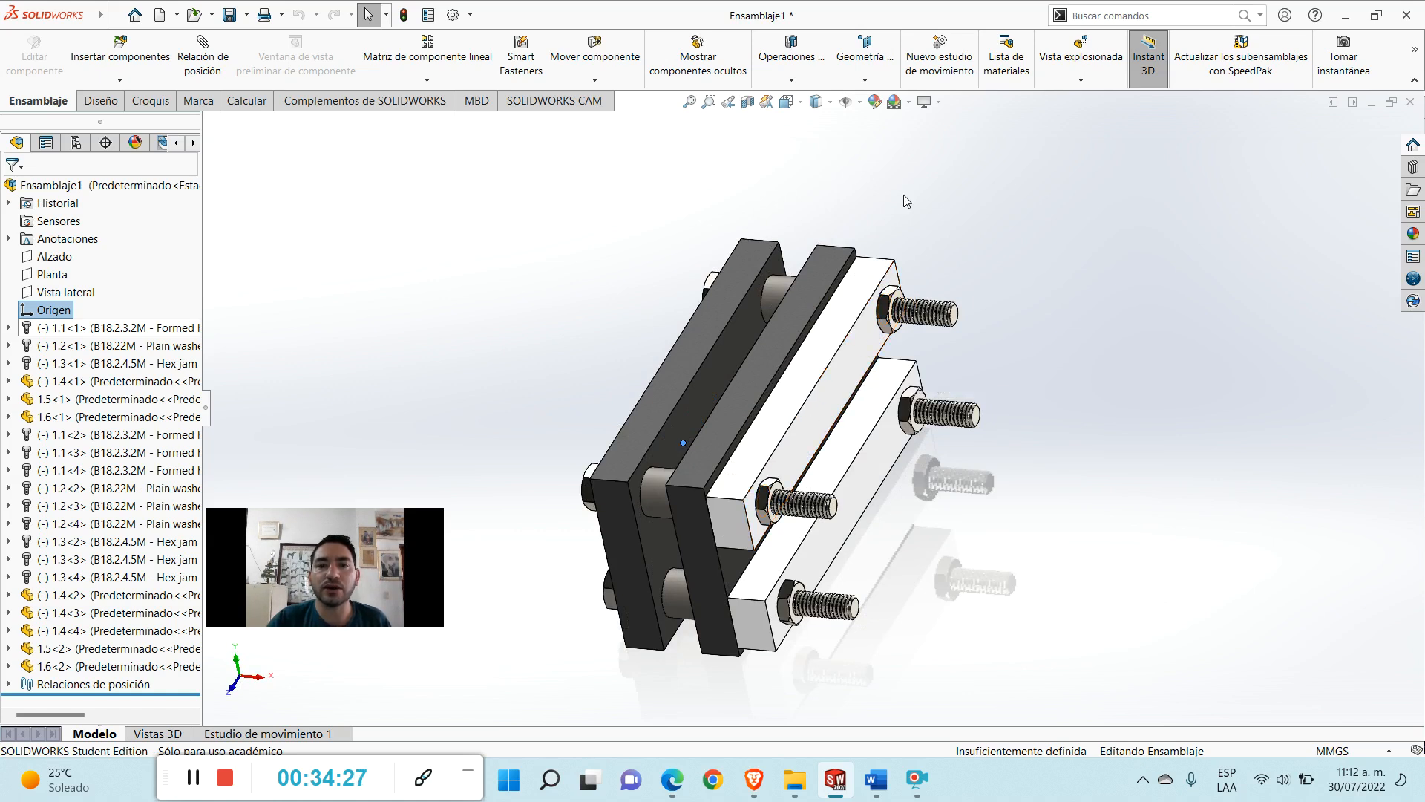
{"action": "scroll", "coordinate": [790, 241], "scroll_direction": "down", "scroll_amount": 3}
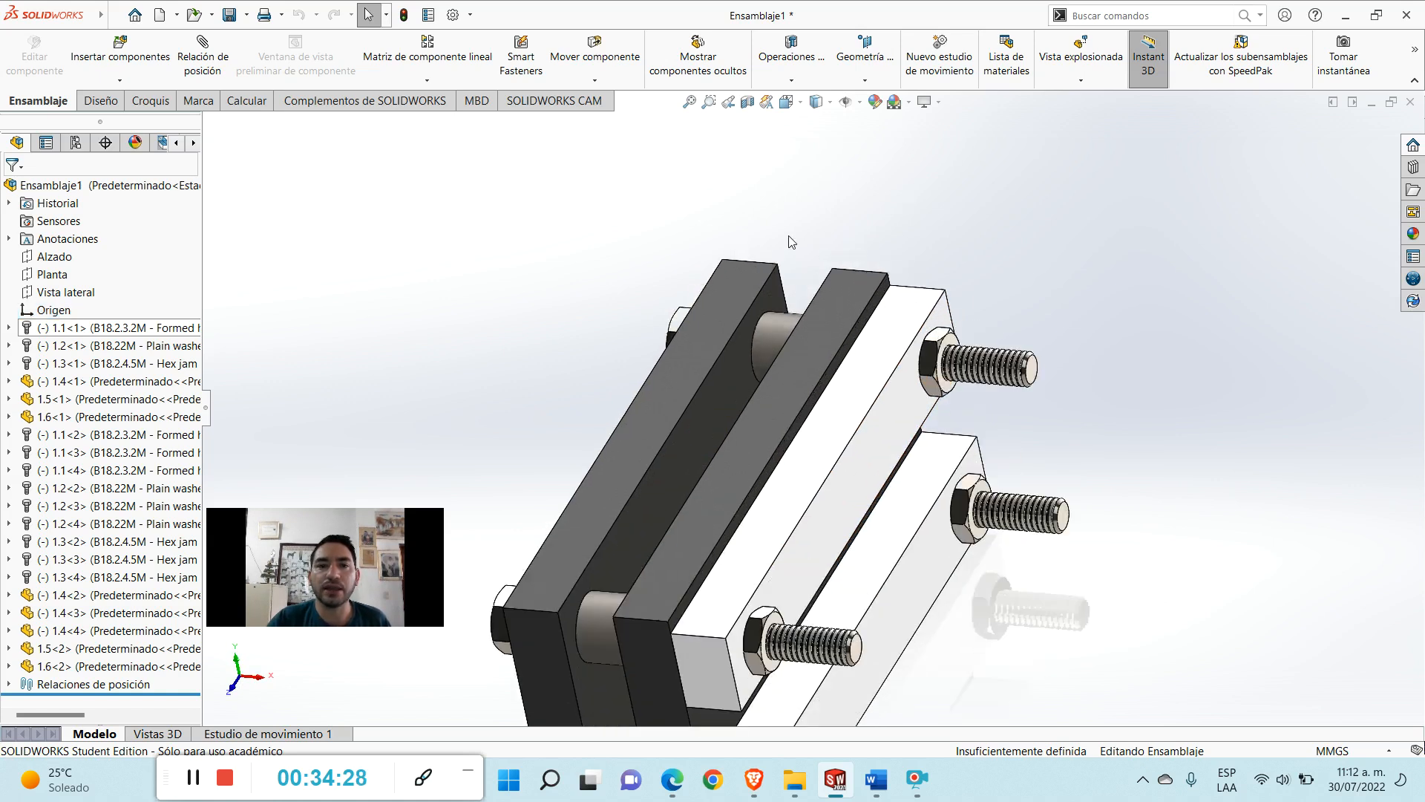
{"action": "left_click", "coordinate": [723, 259]}
{"action": "left_click", "coordinate": [586, 350]}
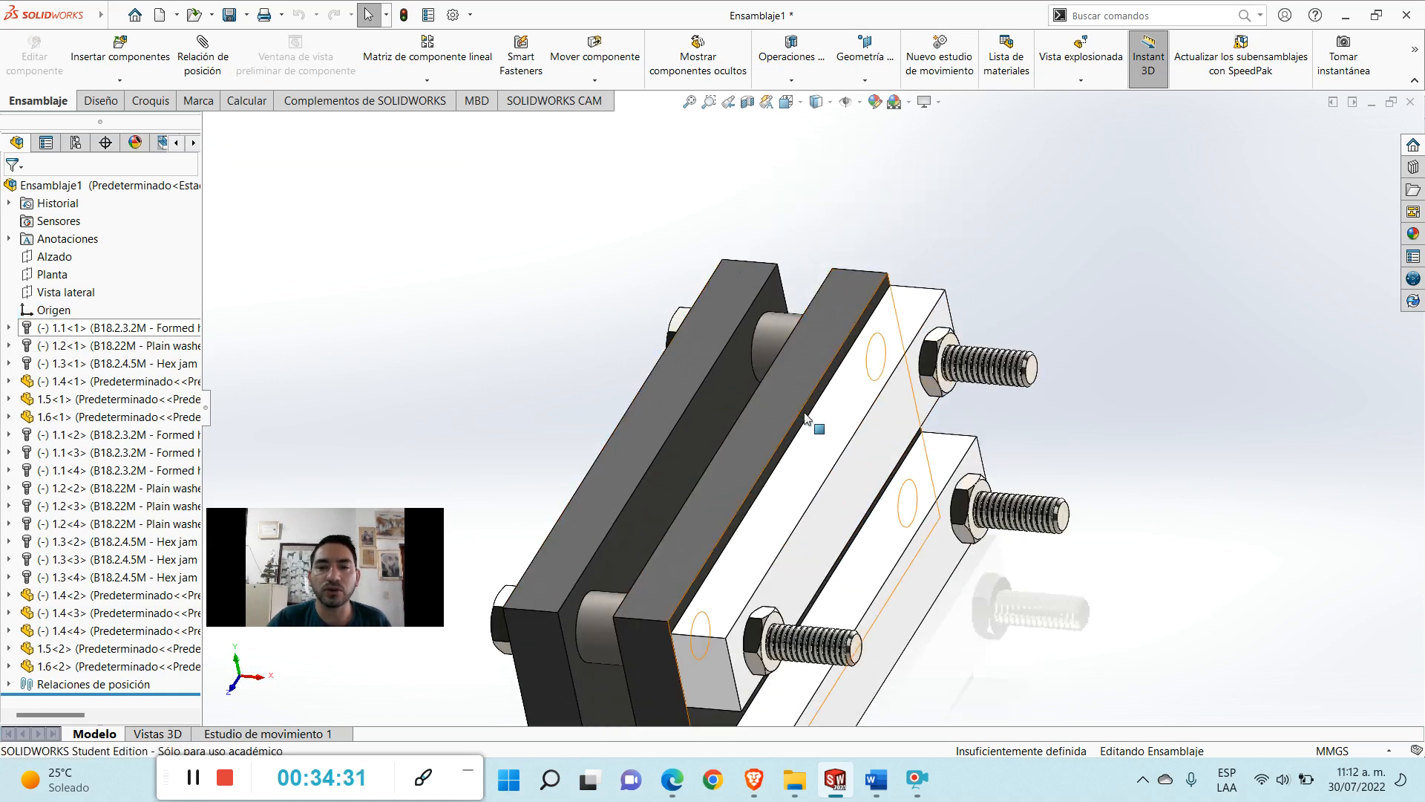
{"action": "scroll", "coordinate": [806, 412], "scroll_direction": "up", "scroll_amount": 3}
{"action": "scroll", "coordinate": [751, 508], "scroll_direction": "down", "scroll_amount": 3}
{"action": "middle_click_drag", "start_coordinate": [752, 508], "coordinate": [785, 447]}
{"action": "middle_click_drag", "start_coordinate": [911, 475], "coordinate": [831, 464]}
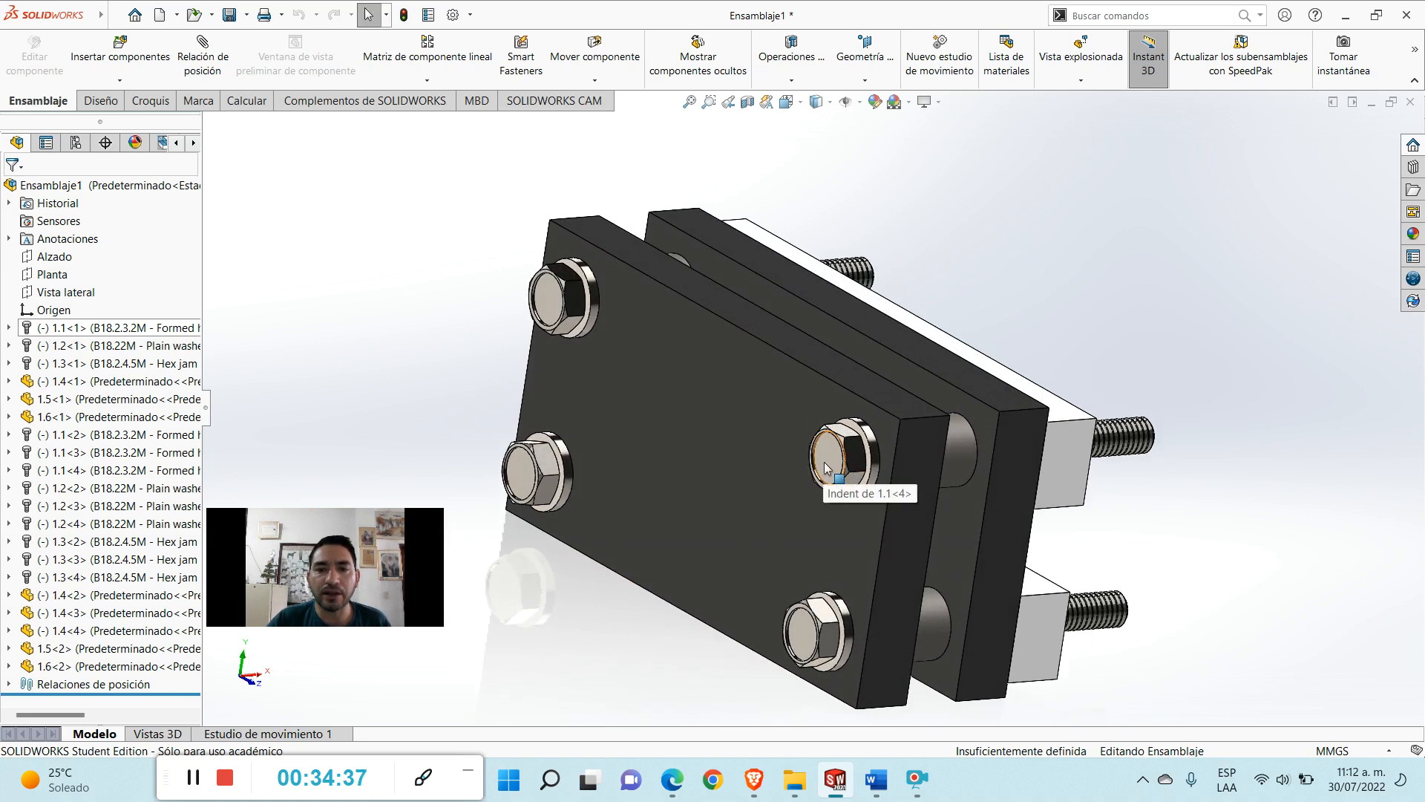
- On the bolt-head face, sketch a point at the lower right bolt's centre, replace it with one at the lower left bolt's centre, and exit the sketch
{"action": "left_click", "coordinate": [828, 460]}
{"action": "left_click", "coordinate": [891, 418]}
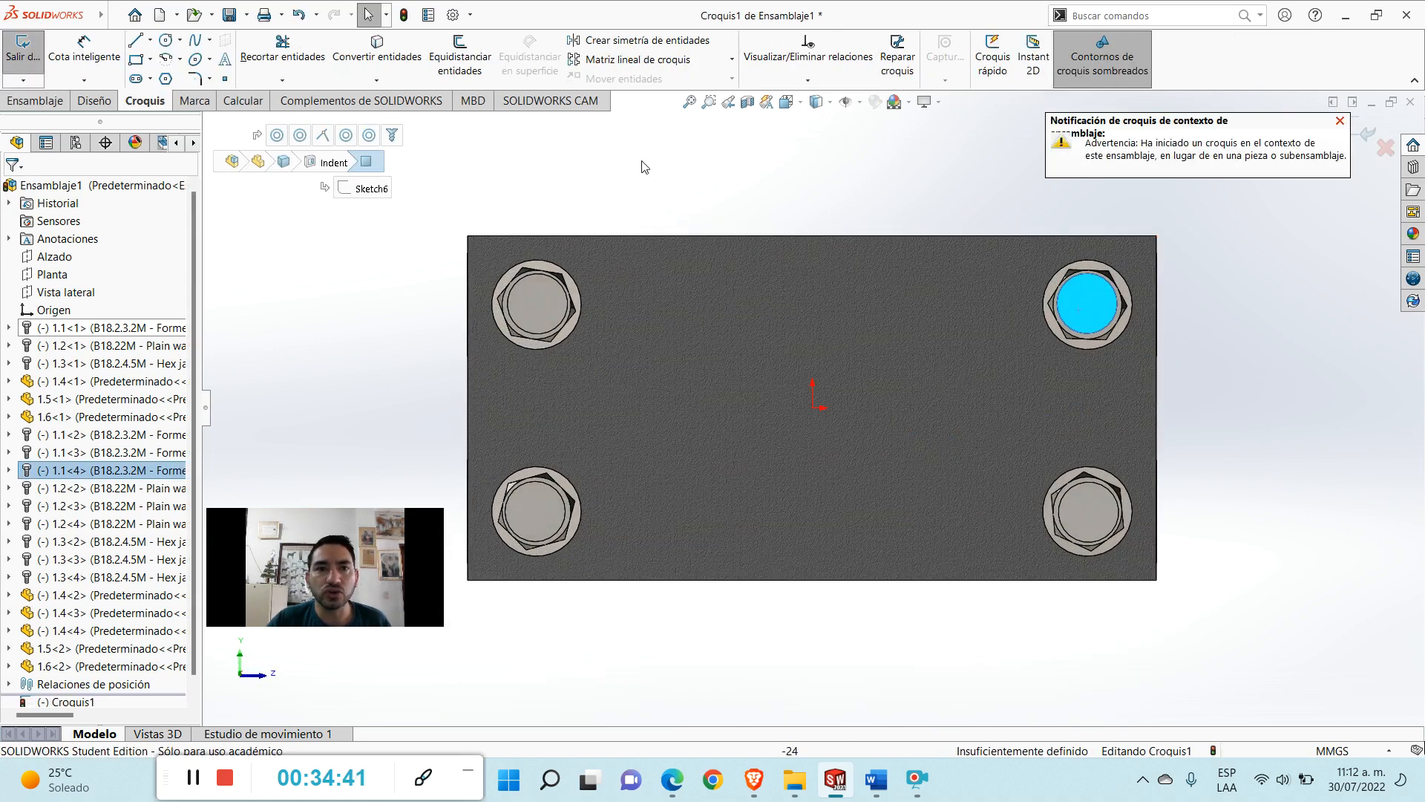
{"action": "left_click", "coordinate": [225, 78]}
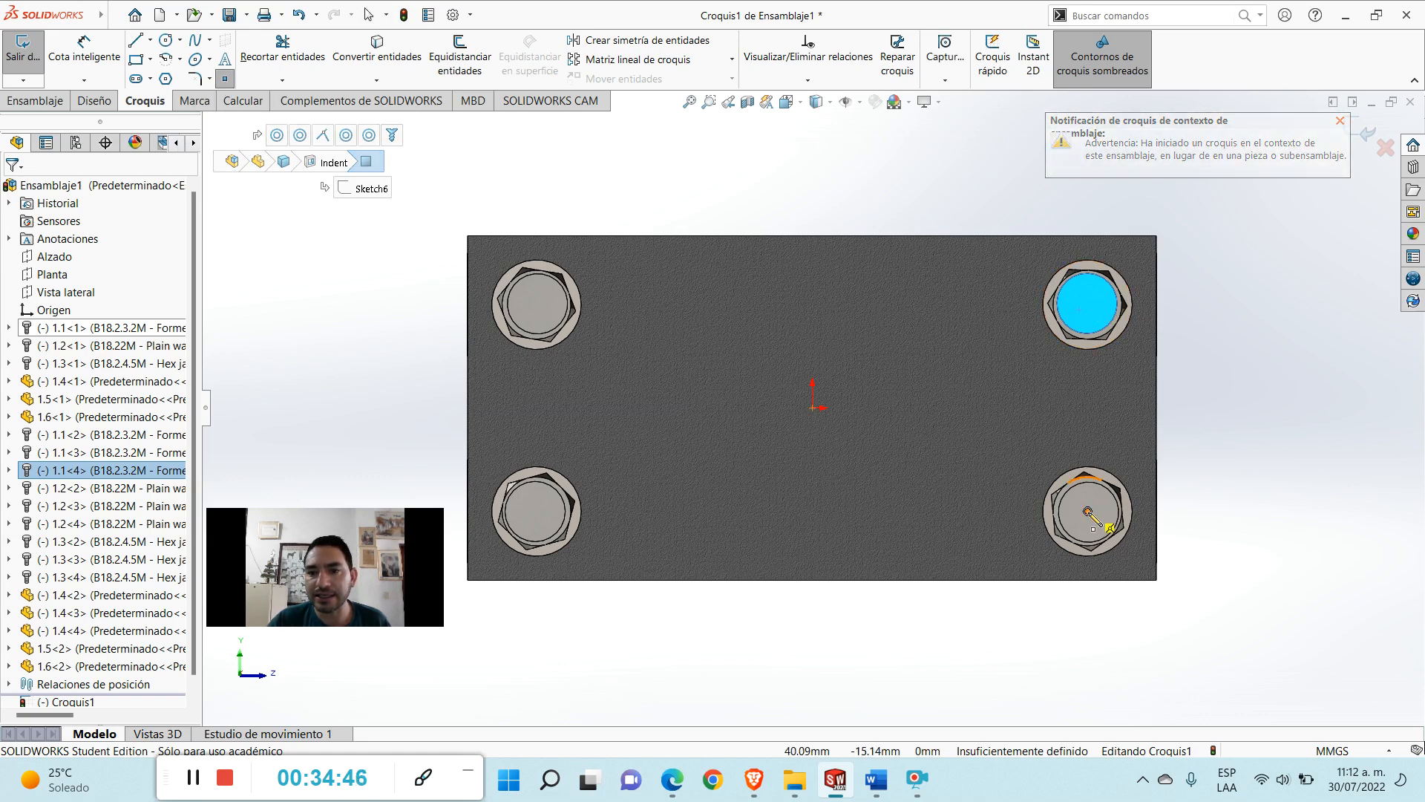
{"action": "left_click", "coordinate": [1088, 511]}
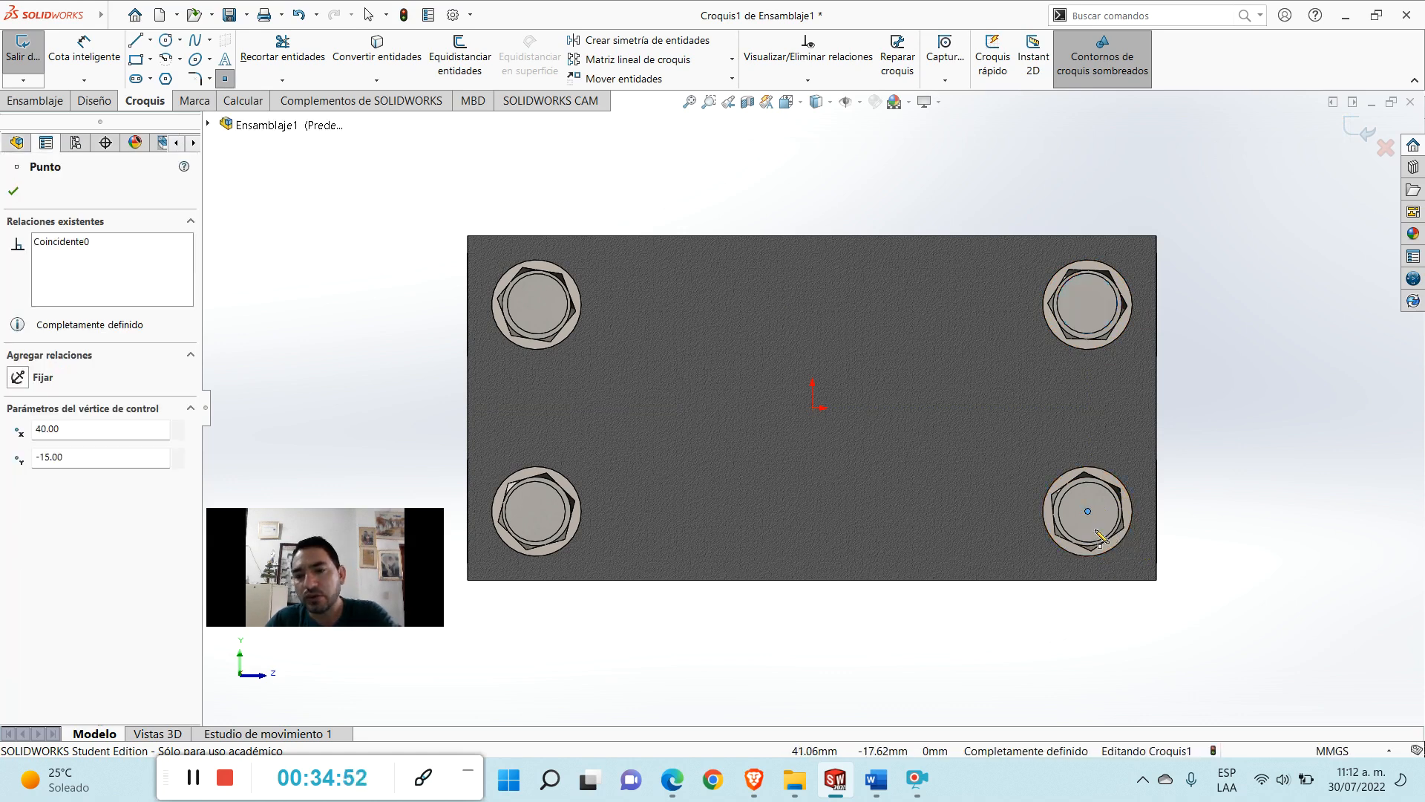
{"action": "key", "text": "Delete"}
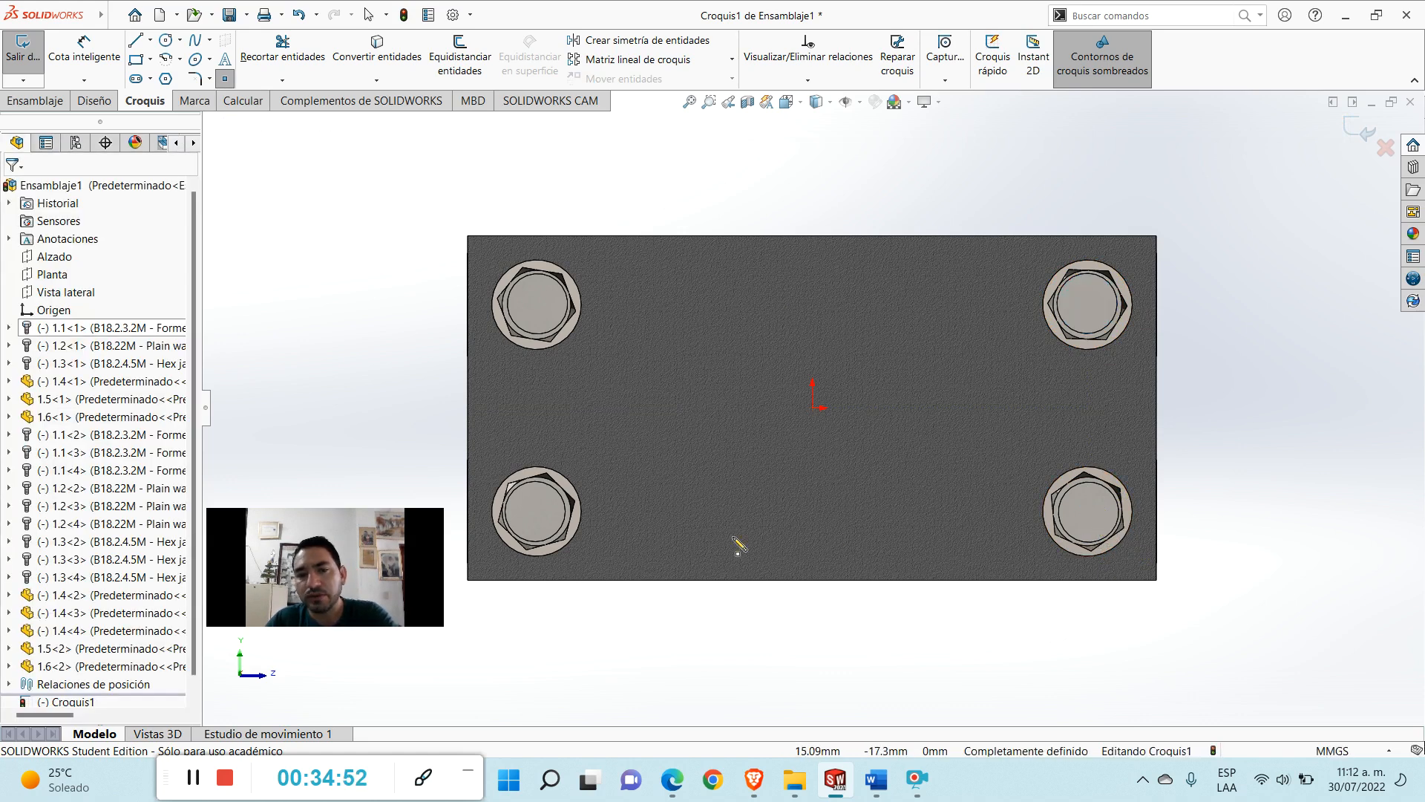
{"action": "left_click", "coordinate": [536, 512]}
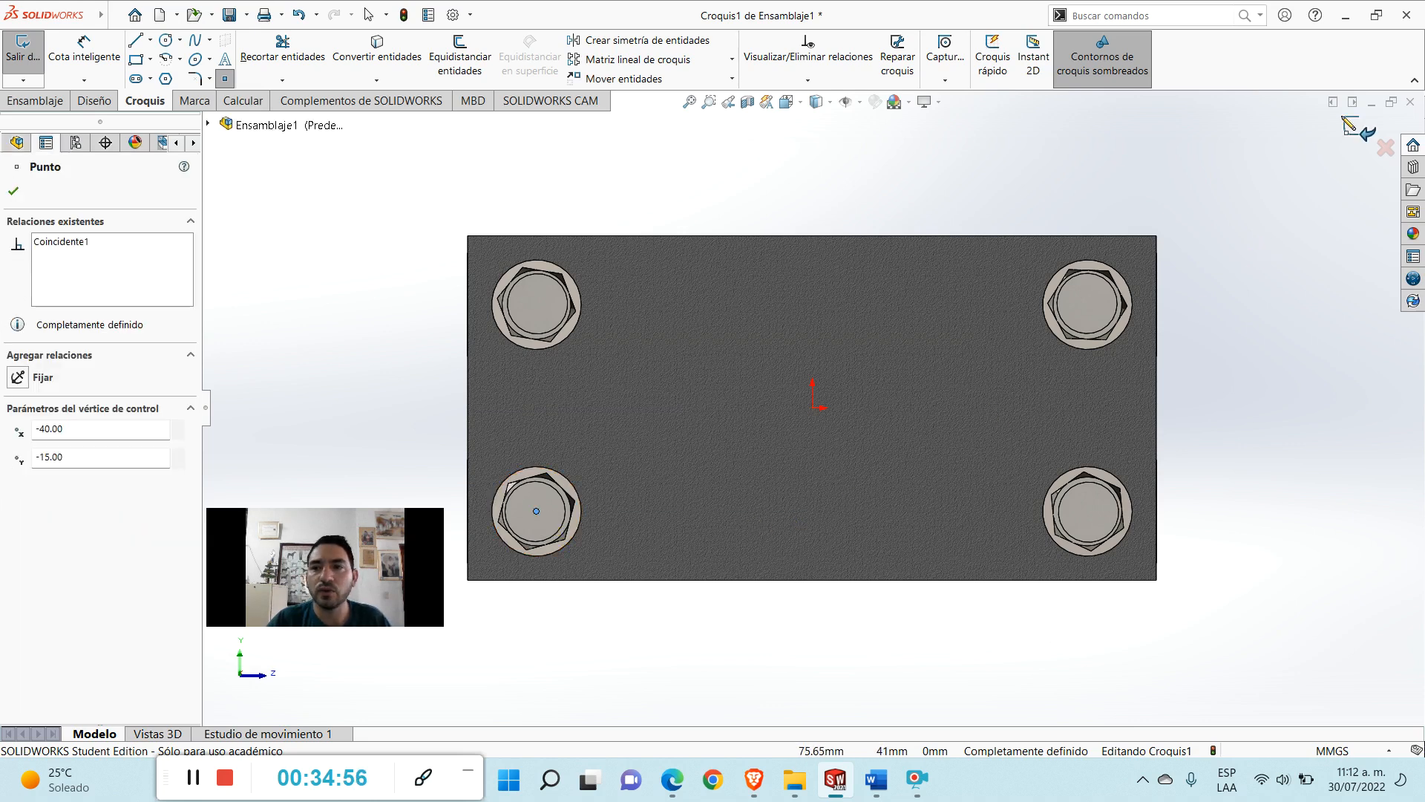
{"action": "left_click", "coordinate": [1358, 130]}
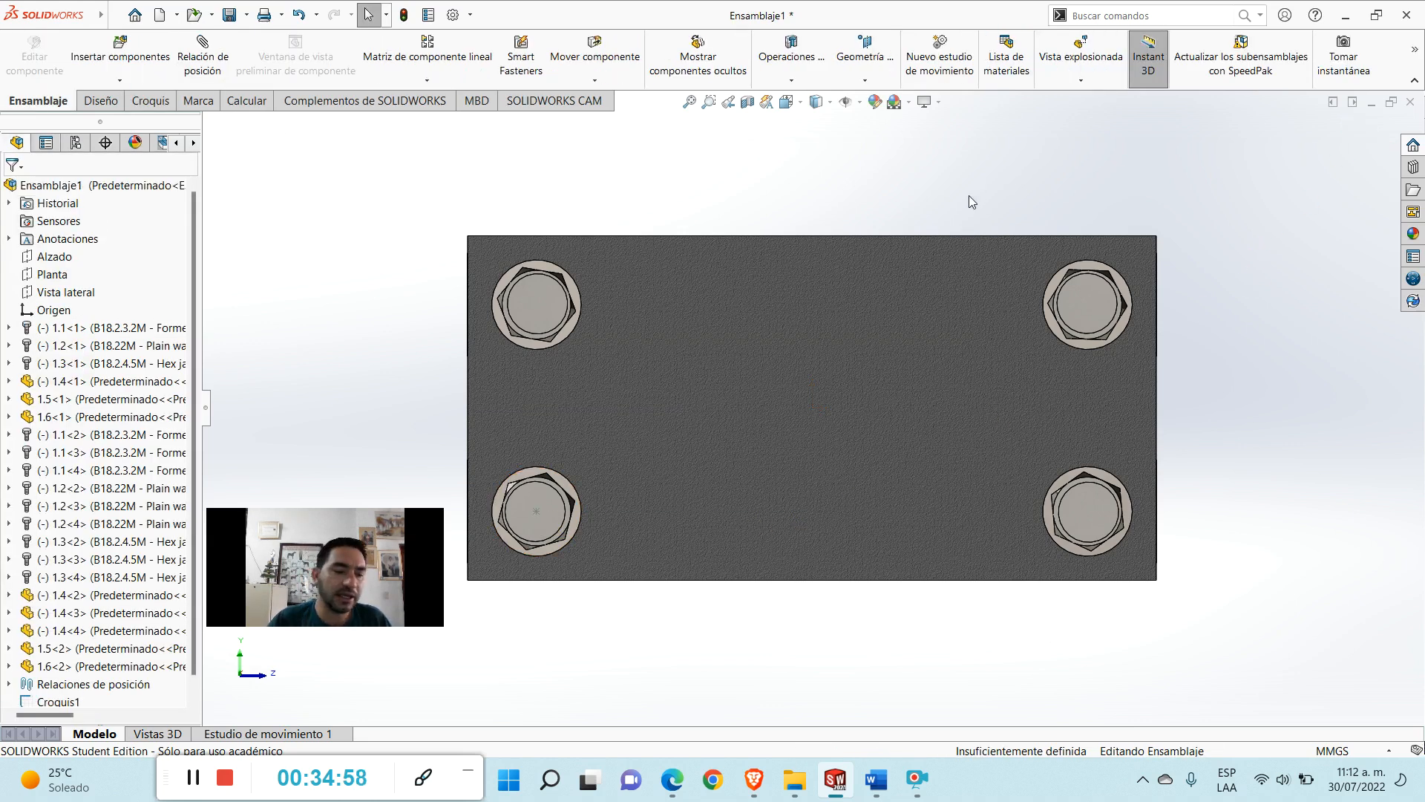
- Start a new reference coordinate system in the assembly with its origin at the sketched bolt-centre point
{"action": "key", "text": "ctrl+7"}
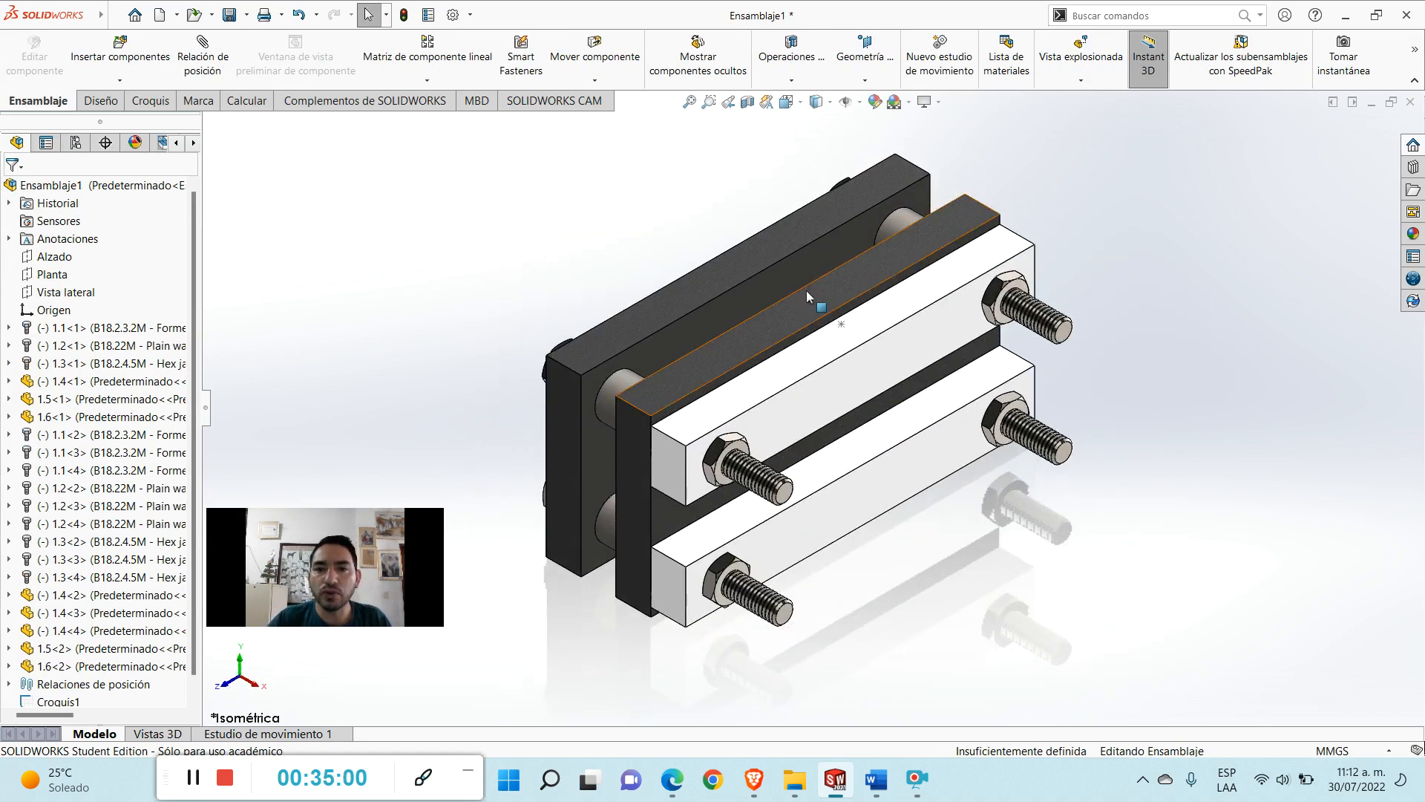
{"action": "left_click", "coordinate": [841, 324]}
{"action": "mouse_move", "coordinate": [843, 324]}
{"action": "middle_mouse_down"}
{"action": "mouse_move", "coordinate": [1013, 365]}
{"action": "mouse_move", "coordinate": [933, 435]}
{"action": "mouse_move", "coordinate": [987, 350]}
{"action": "mouse_move", "coordinate": [969, 361]}
{"action": "middle_mouse_up"}
{"action": "left_click", "coordinate": [529, 310]}
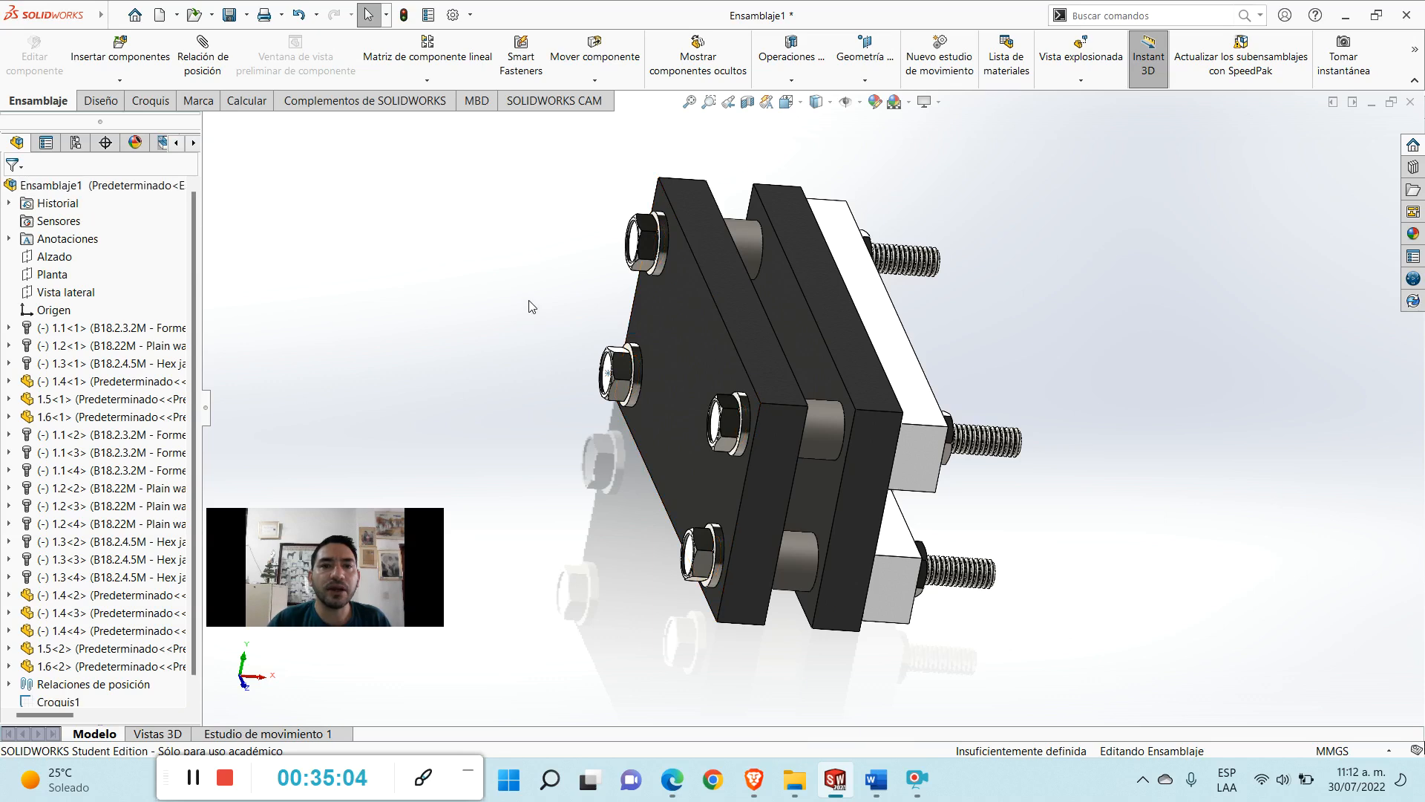
{"action": "left_click", "coordinate": [862, 80]}
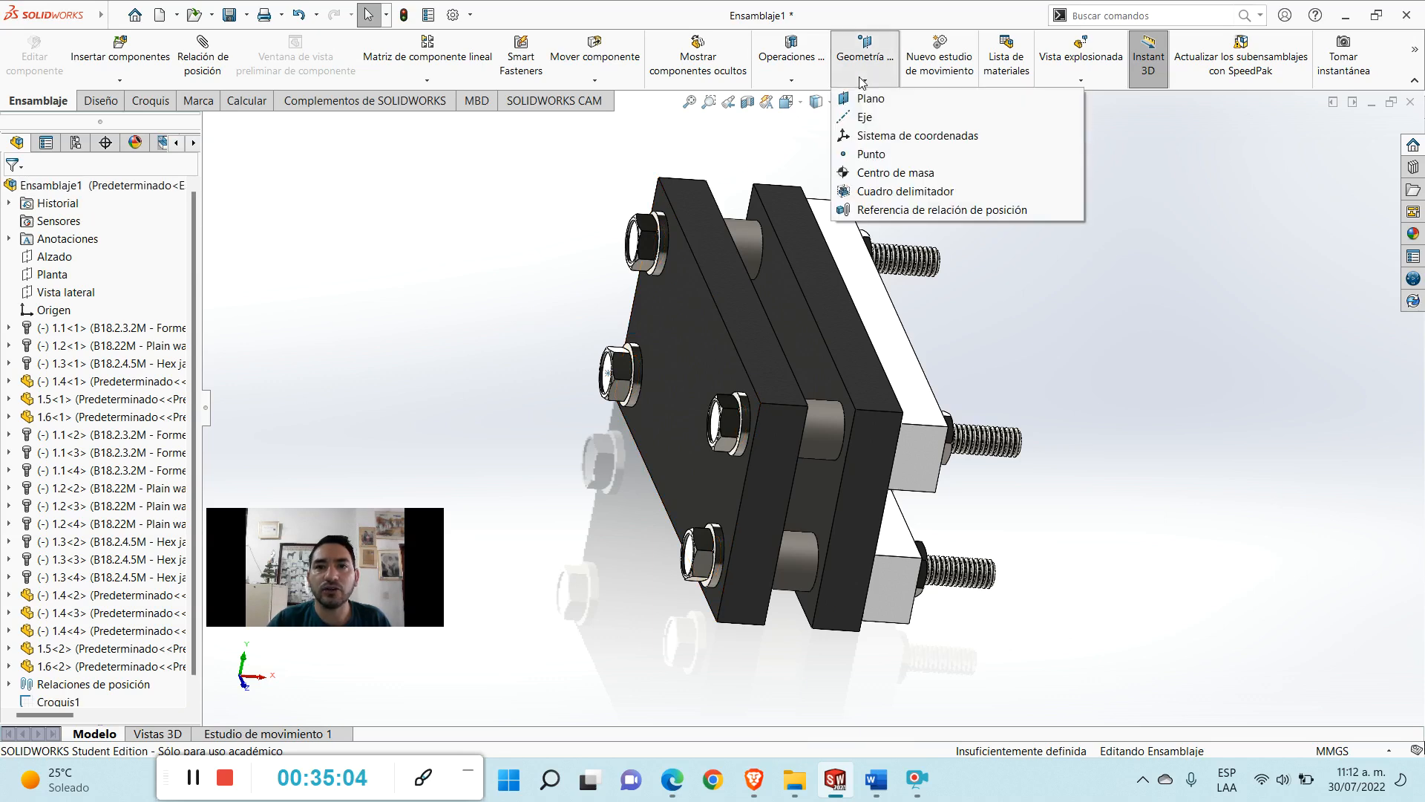
{"action": "left_click", "coordinate": [876, 136]}
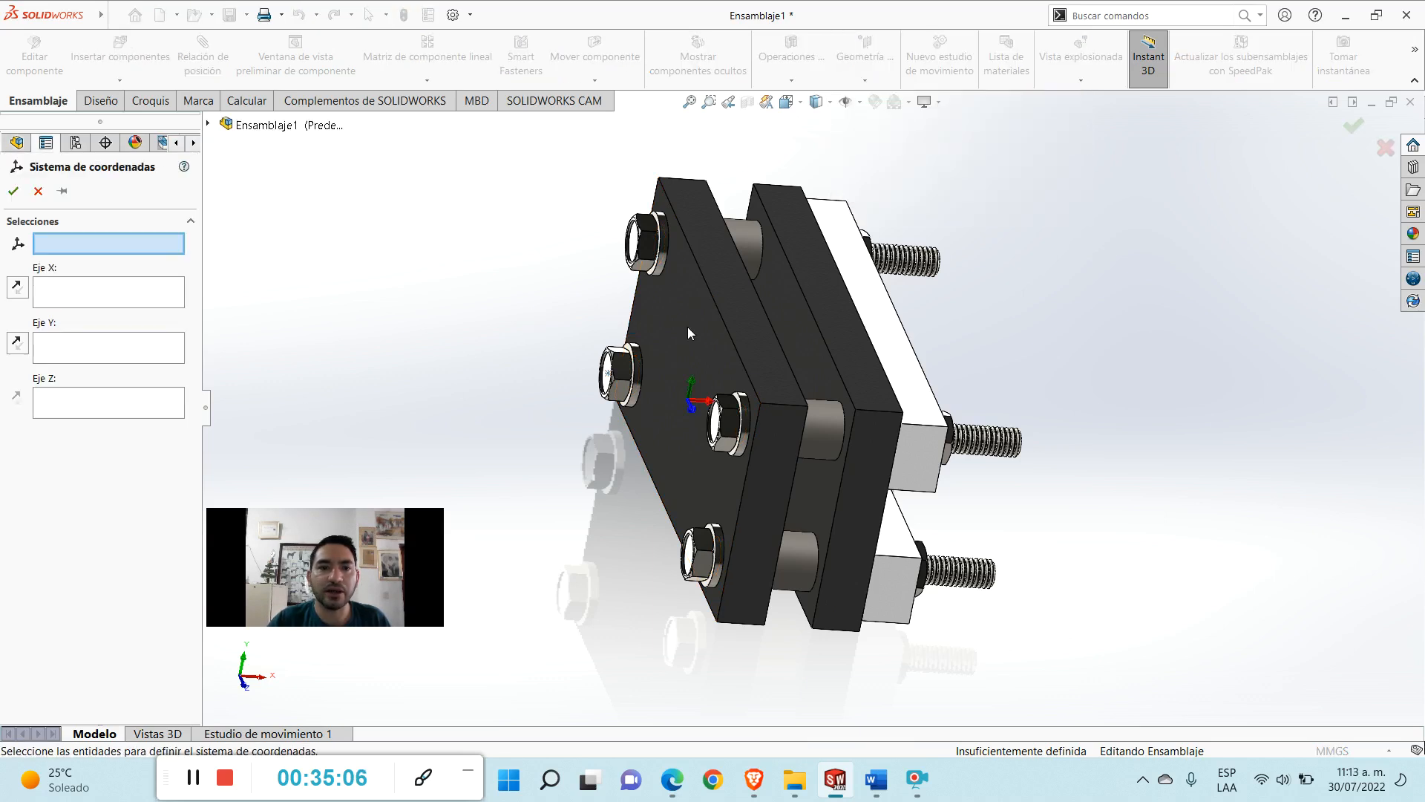
{"action": "left_click", "coordinate": [608, 373]}
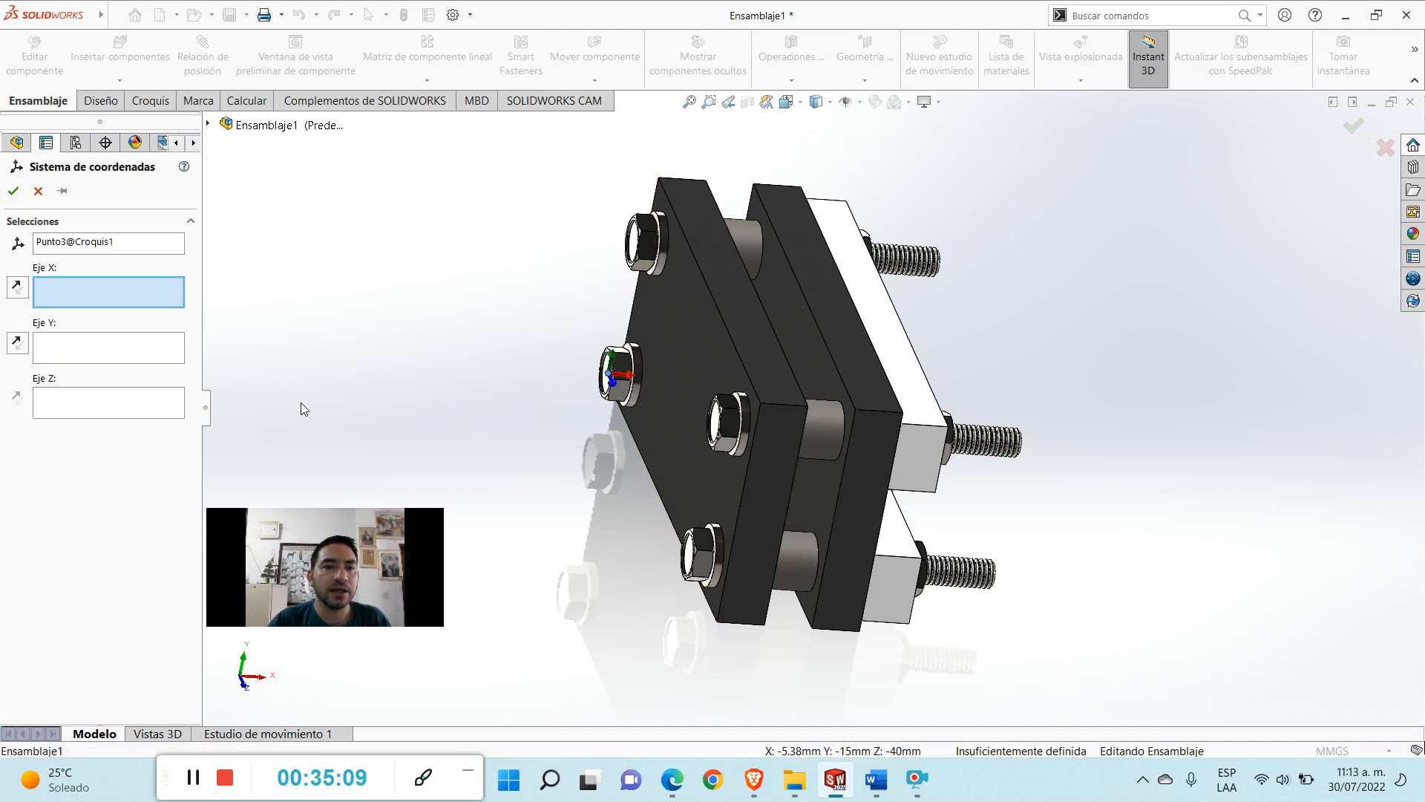
- Align the X axis with plate 1.5's short bottom corner edge, Y with the adjacent vertical edge, and Z with the long bottom edge
{"action": "middle_click_drag", "start_coordinate": [434, 410], "coordinate": [413, 401]}
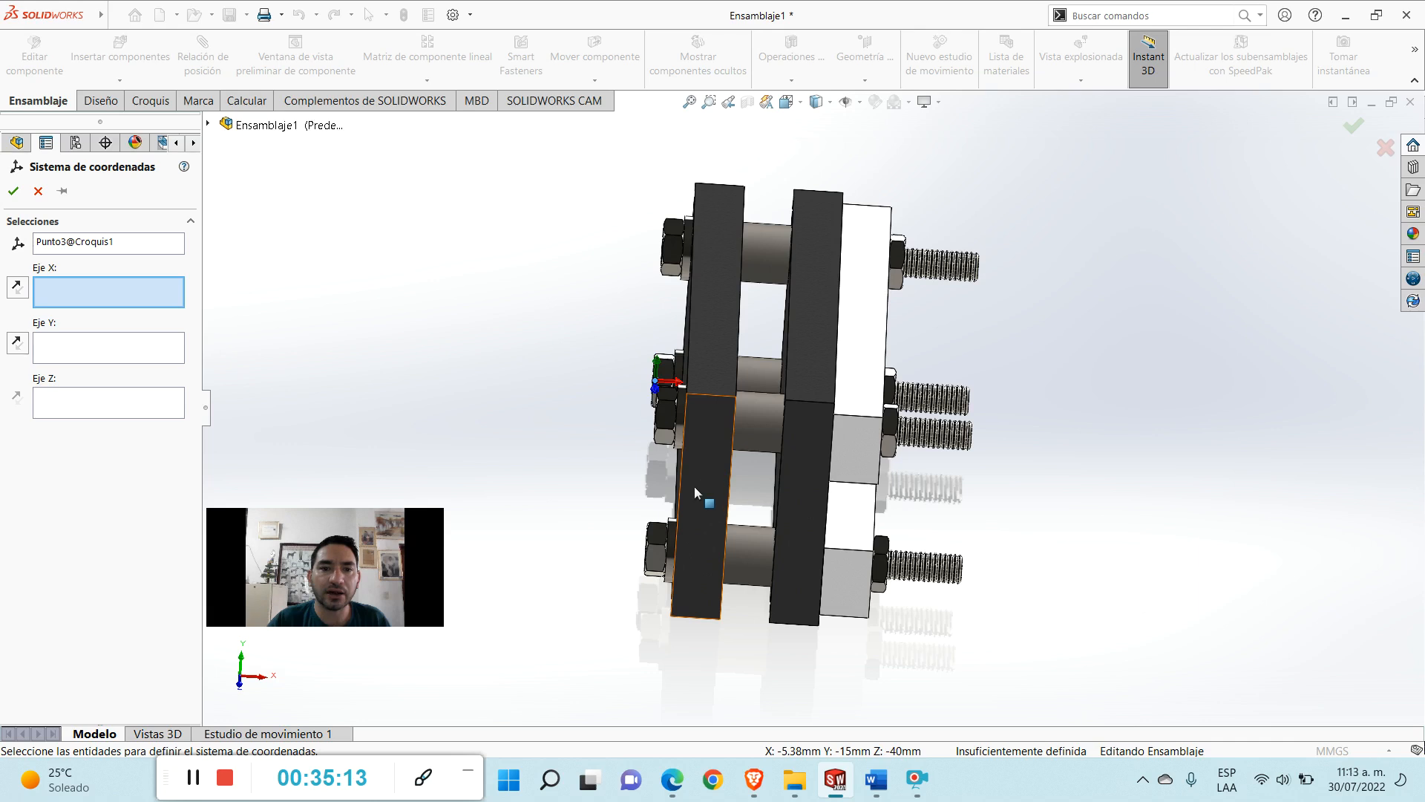
{"action": "middle_click_drag", "start_coordinate": [697, 493], "coordinate": [798, 368]}
{"action": "scroll", "coordinate": [524, 520], "scroll_direction": "down", "scroll_amount": 2}
{"action": "middle_click_drag", "start_coordinate": [531, 513], "coordinate": [876, 519]}
{"action": "scroll", "coordinate": [891, 523], "scroll_direction": "down", "scroll_amount": 3}
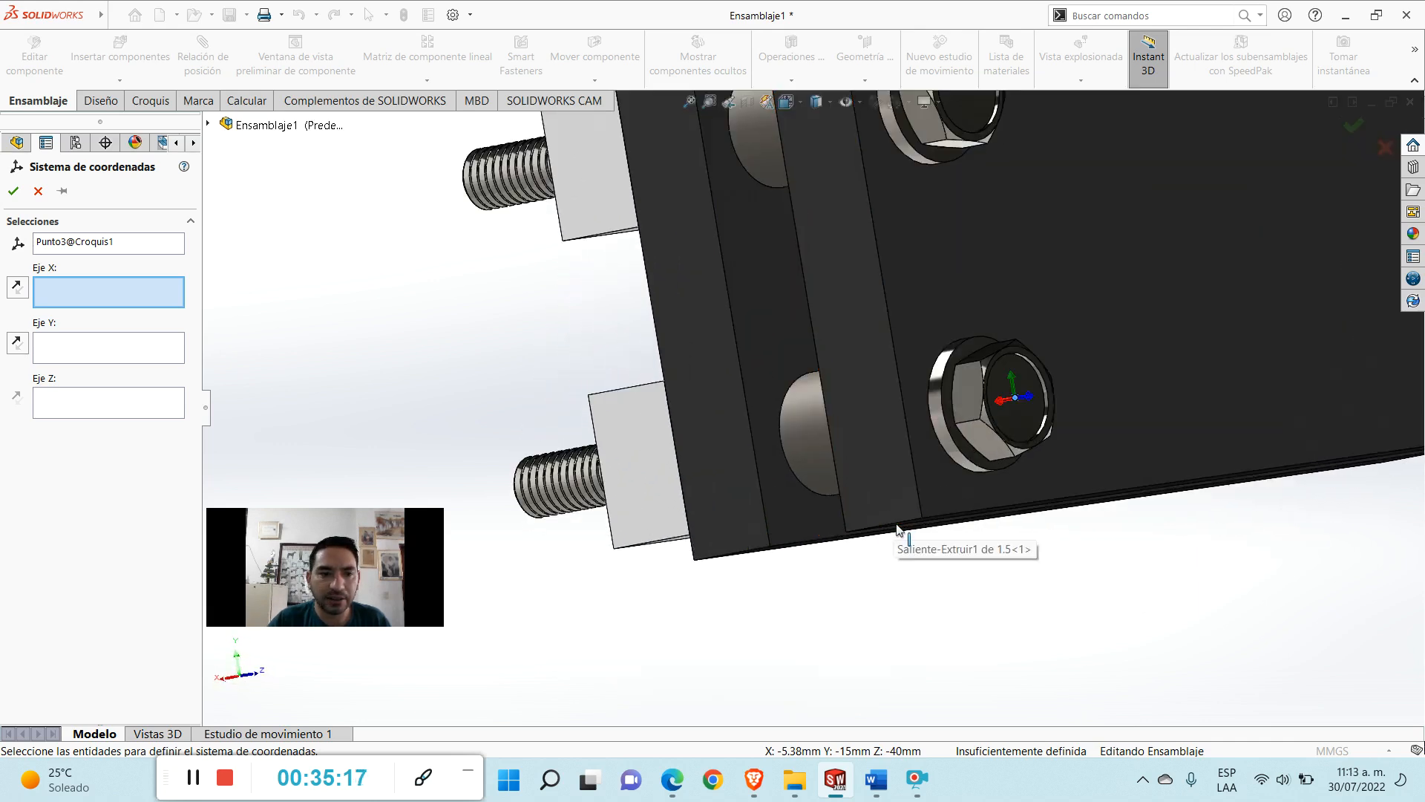
{"action": "left_click", "coordinate": [896, 527]}
{"action": "middle_click_drag", "start_coordinate": [883, 479], "coordinate": [798, 515]}
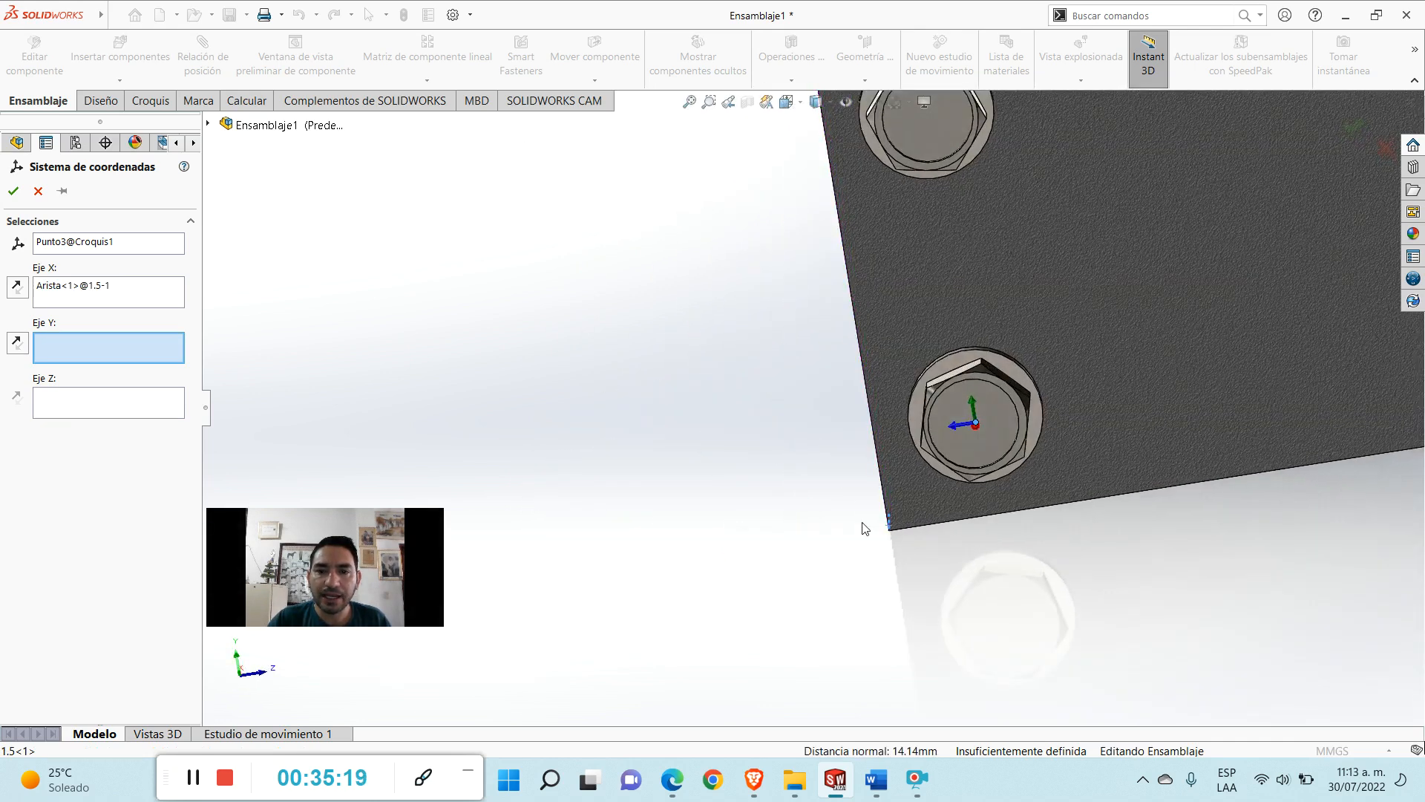
{"action": "left_click", "coordinate": [886, 493]}
{"action": "left_click", "coordinate": [105, 407]}
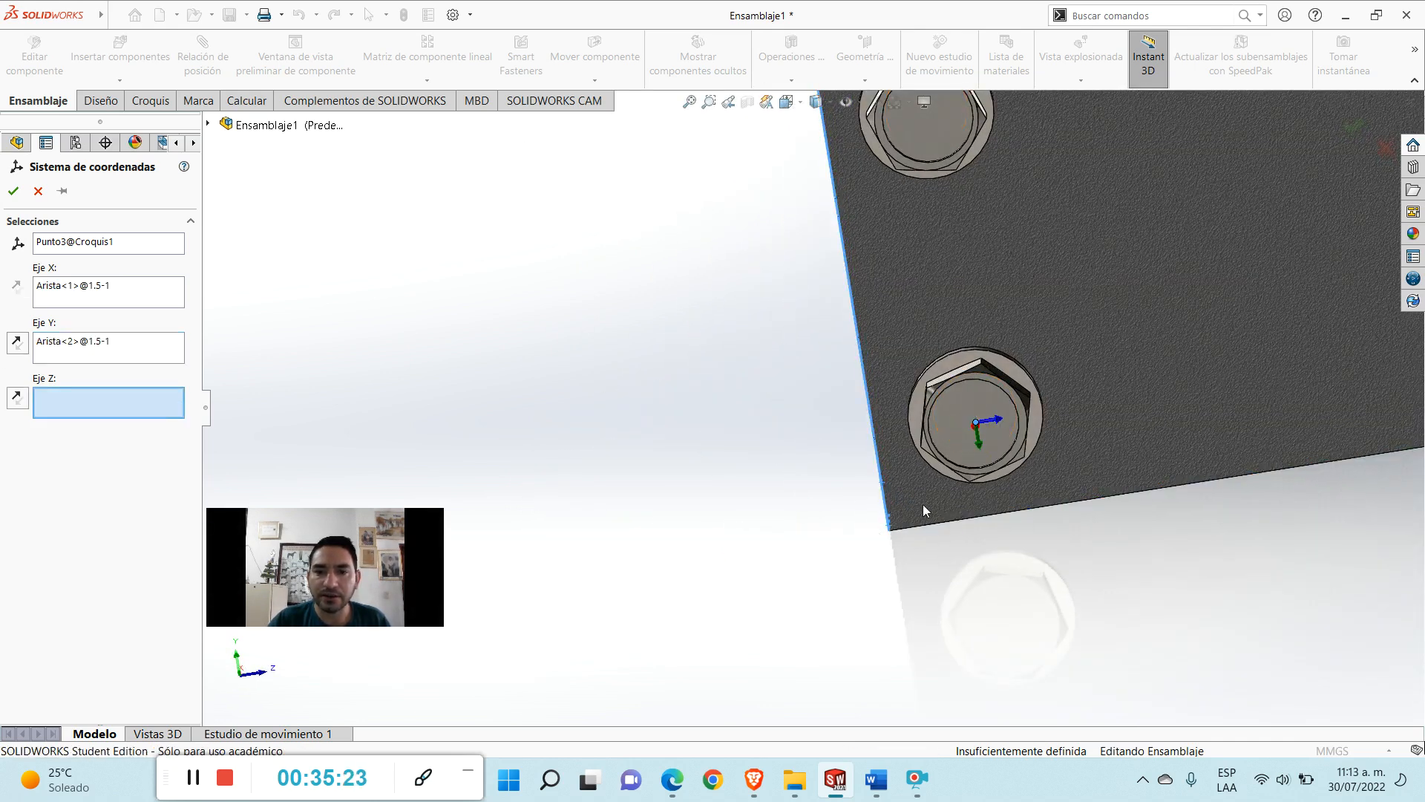
{"action": "left_click", "coordinate": [930, 527]}
- Reverse the Z and Y axis directions and create the coordinate system at the bolt centre
{"action": "middle_click_drag", "start_coordinate": [930, 526], "coordinate": [891, 486]}
{"action": "scroll", "coordinate": [953, 407], "scroll_direction": "up", "scroll_amount": 6}
{"action": "middle_click_drag", "start_coordinate": [963, 408], "coordinate": [902, 380]}
{"action": "scroll", "coordinate": [957, 336], "scroll_direction": "down", "scroll_amount": 5}
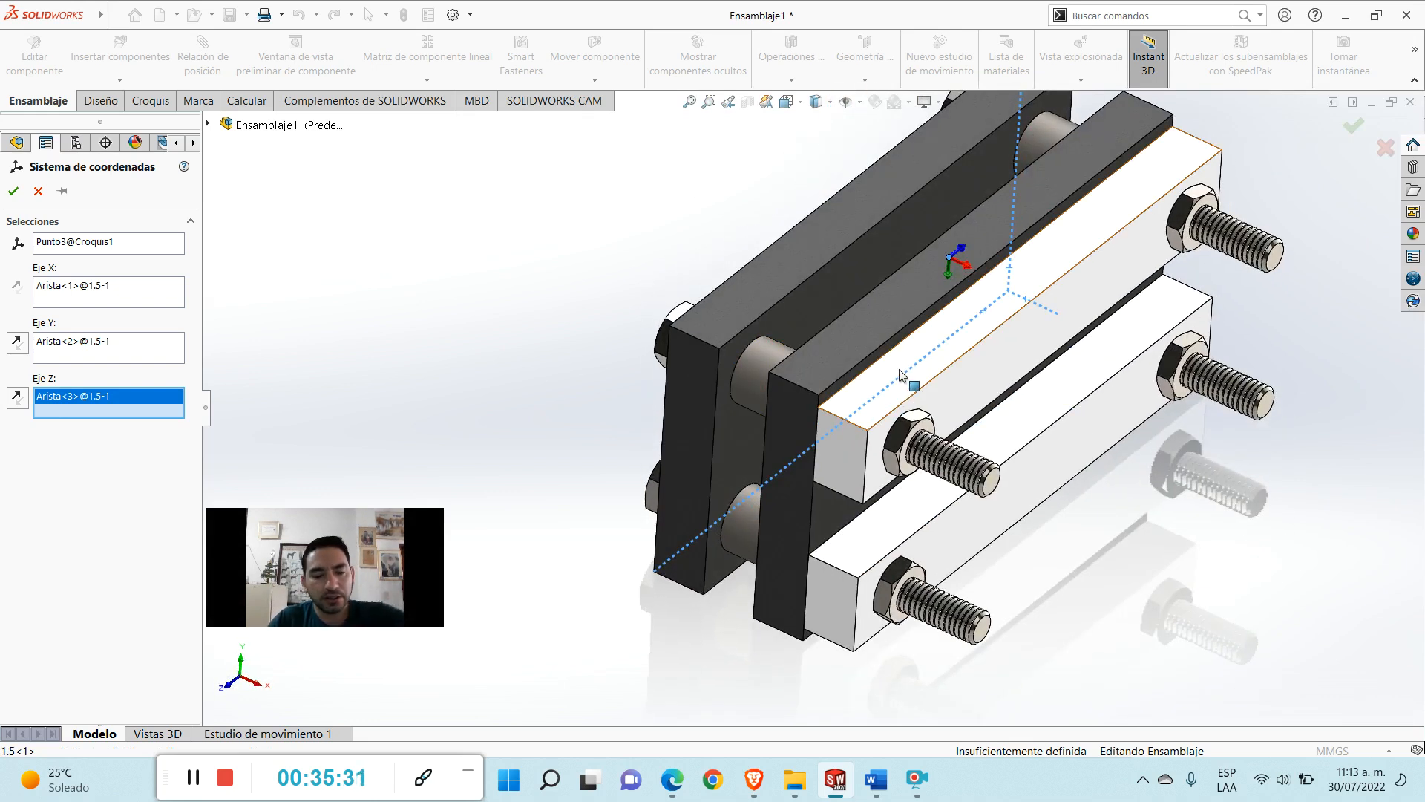
{"action": "key", "text": "ctrl+7"}
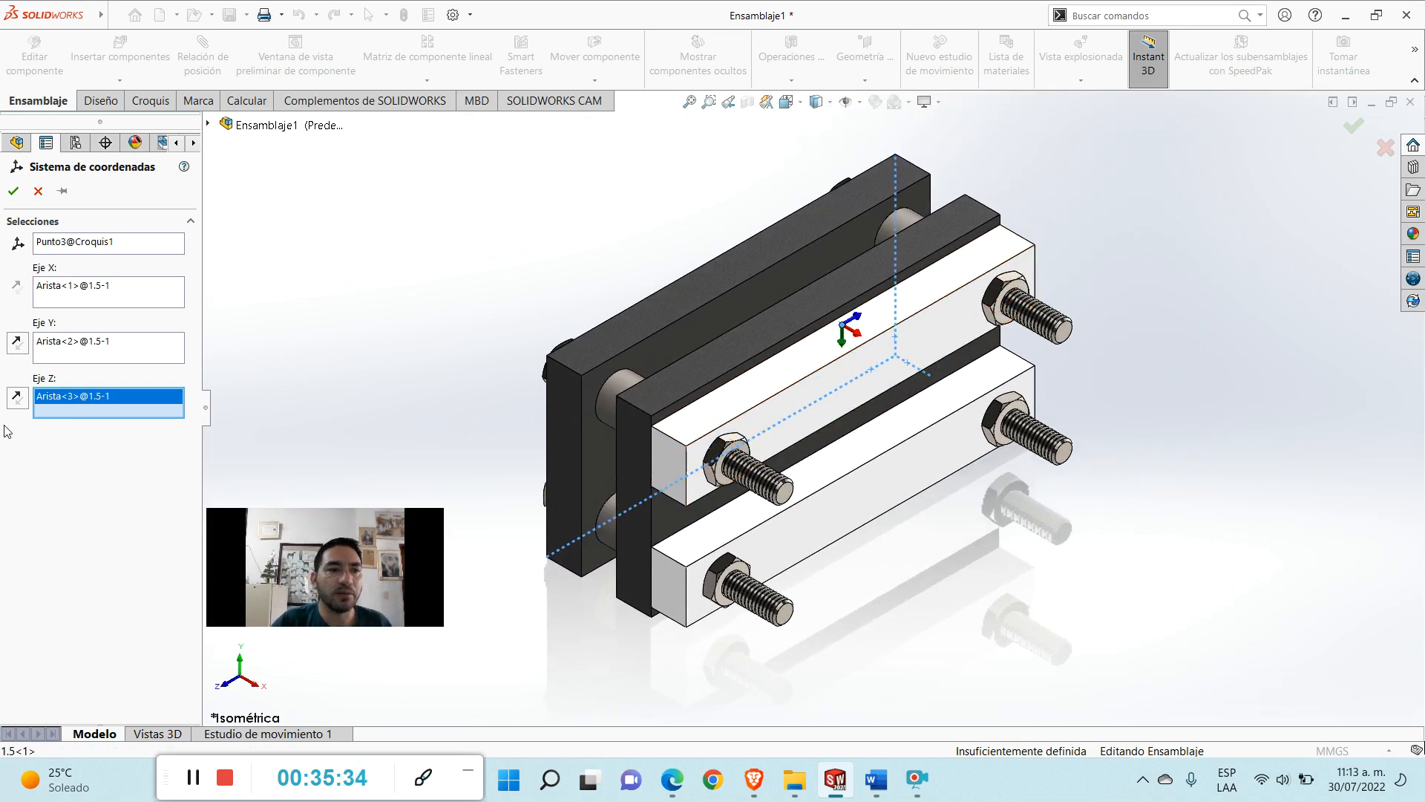
{"action": "left_click", "coordinate": [17, 397]}
{"action": "left_click", "coordinate": [18, 342]}
{"action": "middle_click_drag", "start_coordinate": [839, 358], "coordinate": [657, 323]}
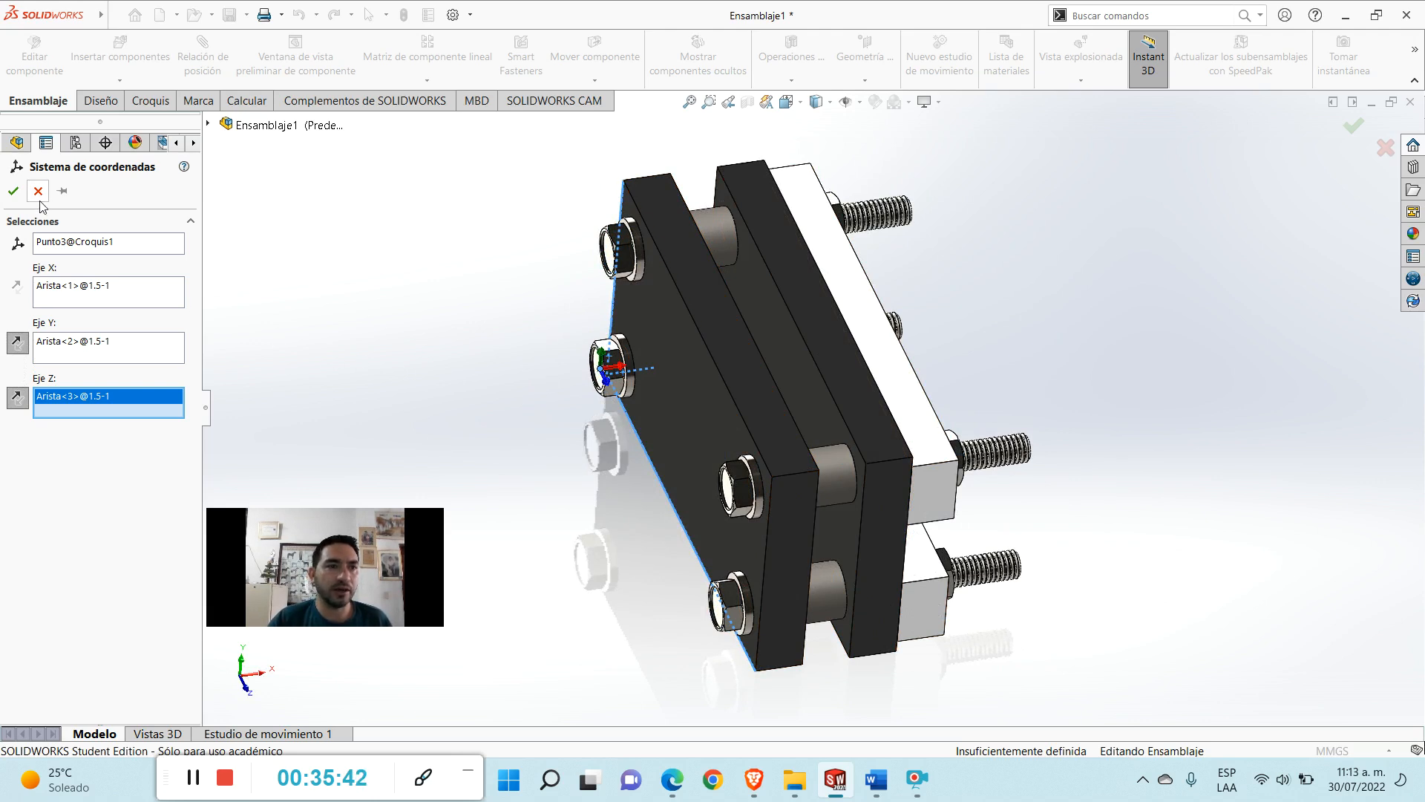
{"action": "left_click", "coordinate": [13, 191]}
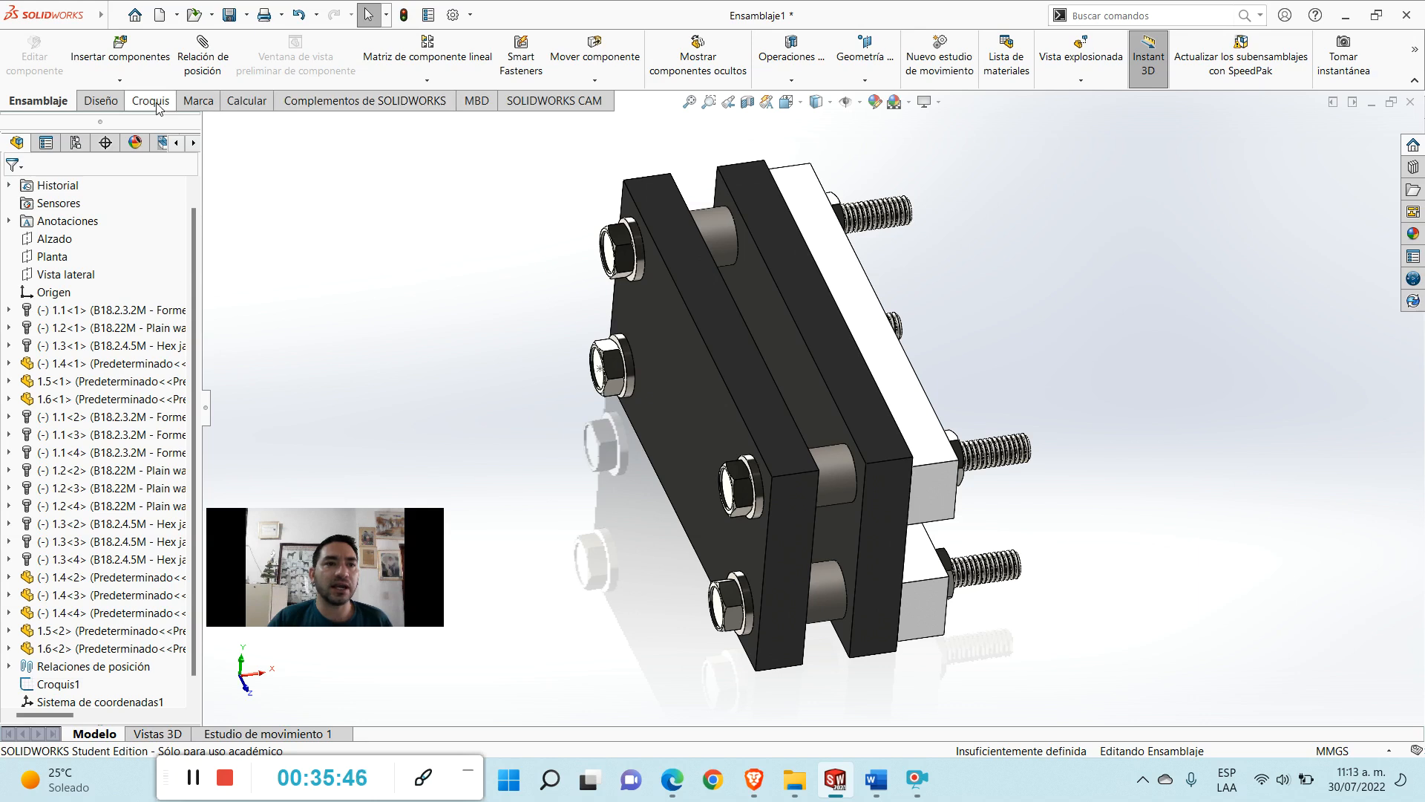
- Evaluate the whole assembly's mass properties relative to the default coordinate system, keeping the model visible beside the results
{"action": "left_click", "coordinate": [243, 102]}
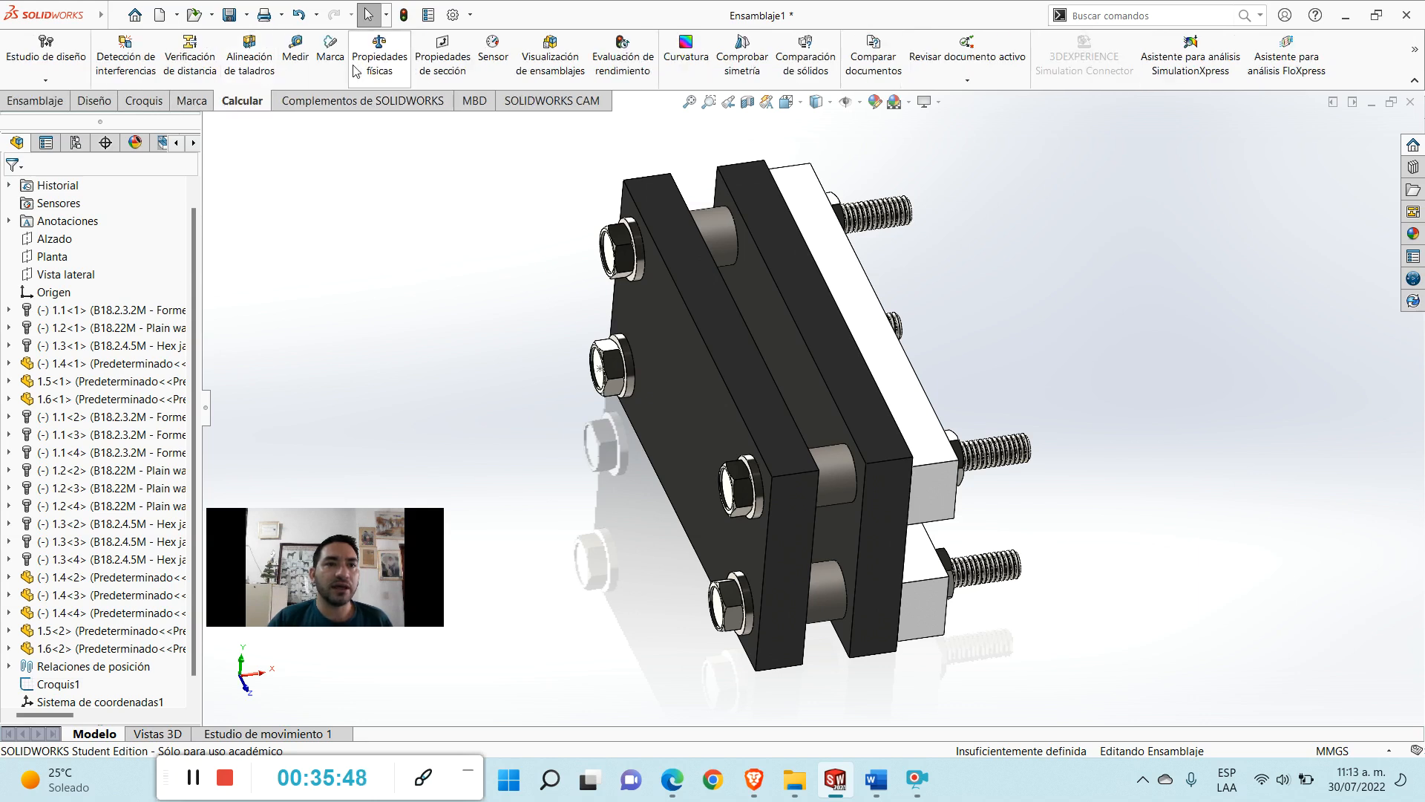
{"action": "left_click", "coordinate": [398, 70]}
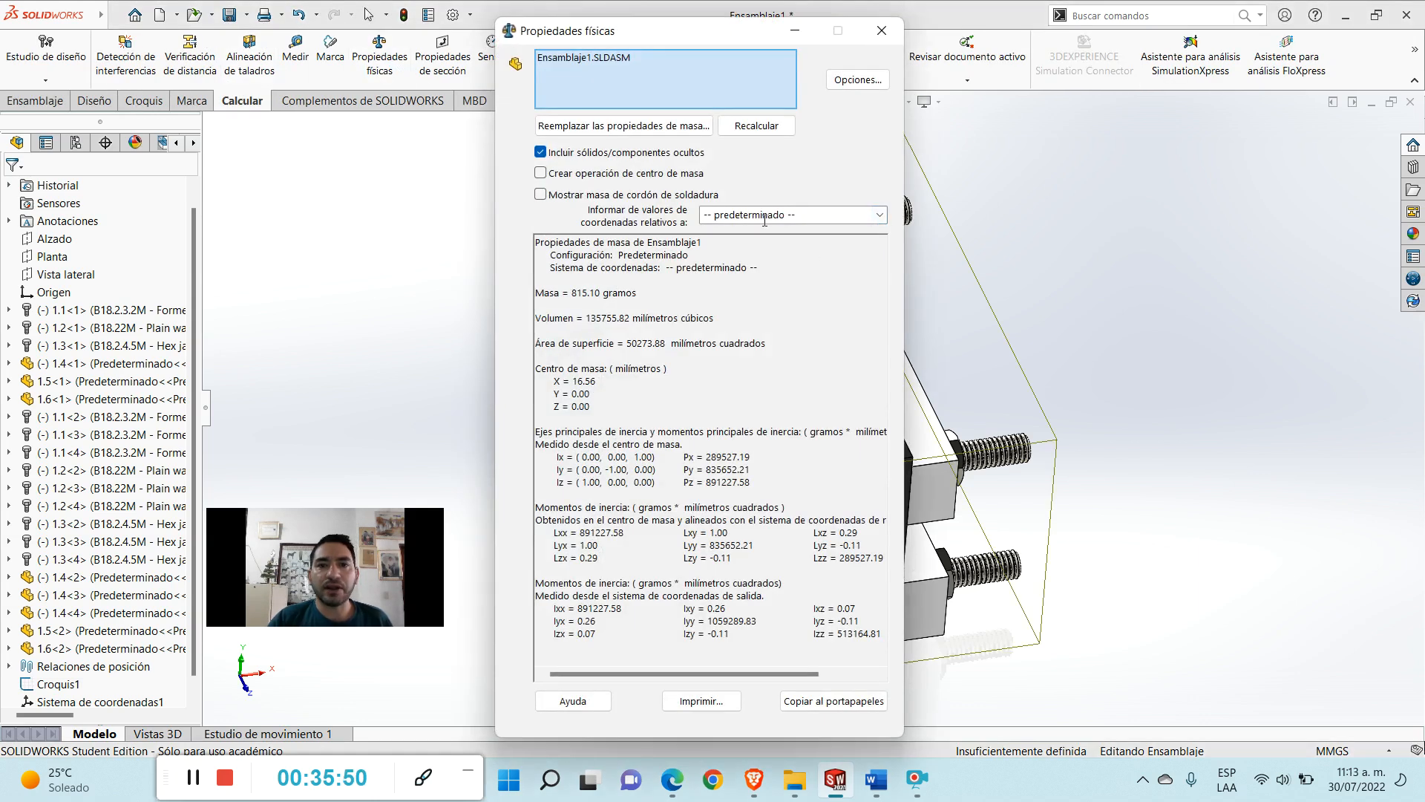
{"action": "left_click", "coordinate": [880, 215]}
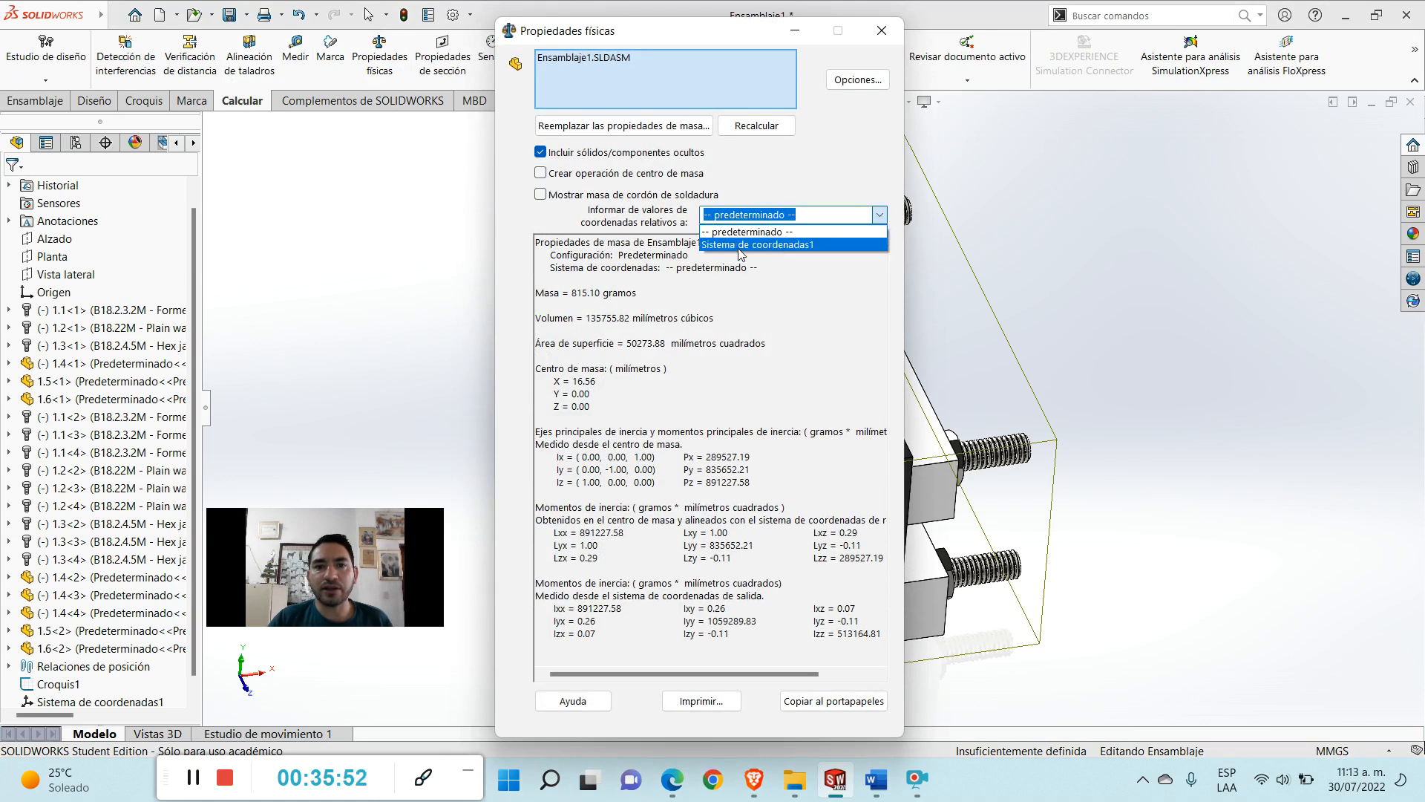
{"action": "left_click", "coordinate": [758, 233]}
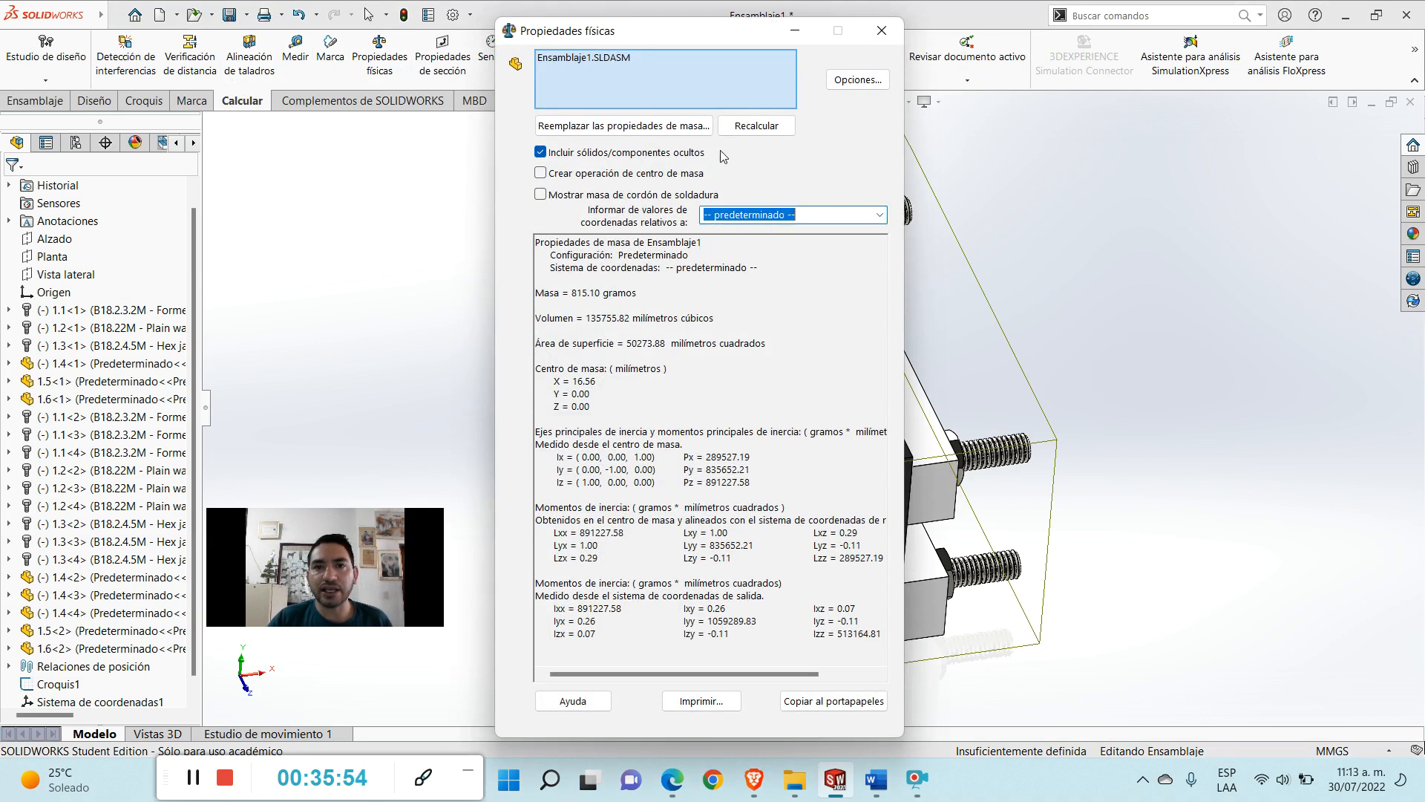
{"action": "left_click_drag", "start_coordinate": [787, 31], "coordinate": [302, 49]}
{"action": "middle_click_drag", "start_coordinate": [768, 423], "coordinate": [809, 429]}
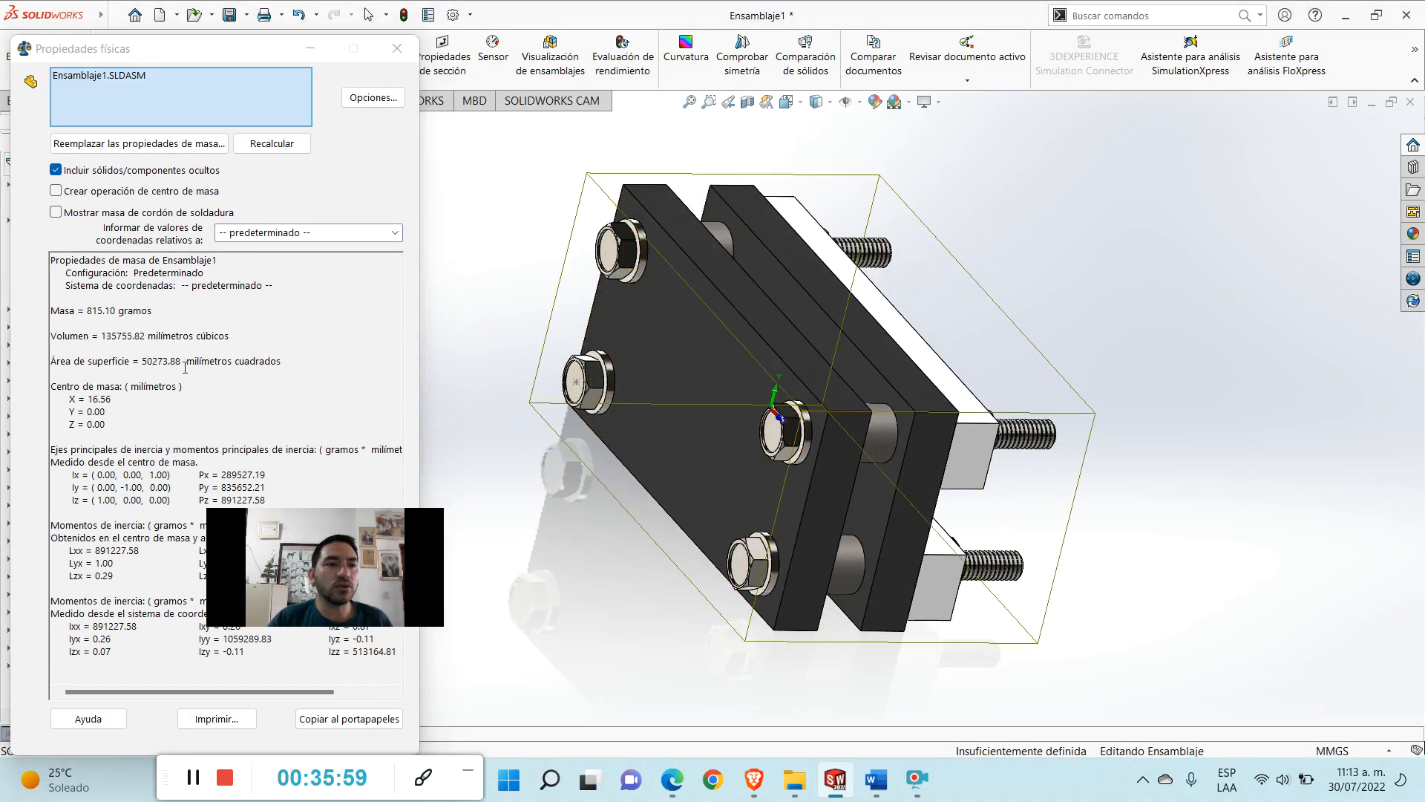
- Report the assembly's mass properties relative to Sistema de coordenadas1, review the centre of mass and inertia values, and close the results
{"action": "left_click", "coordinate": [394, 233]}
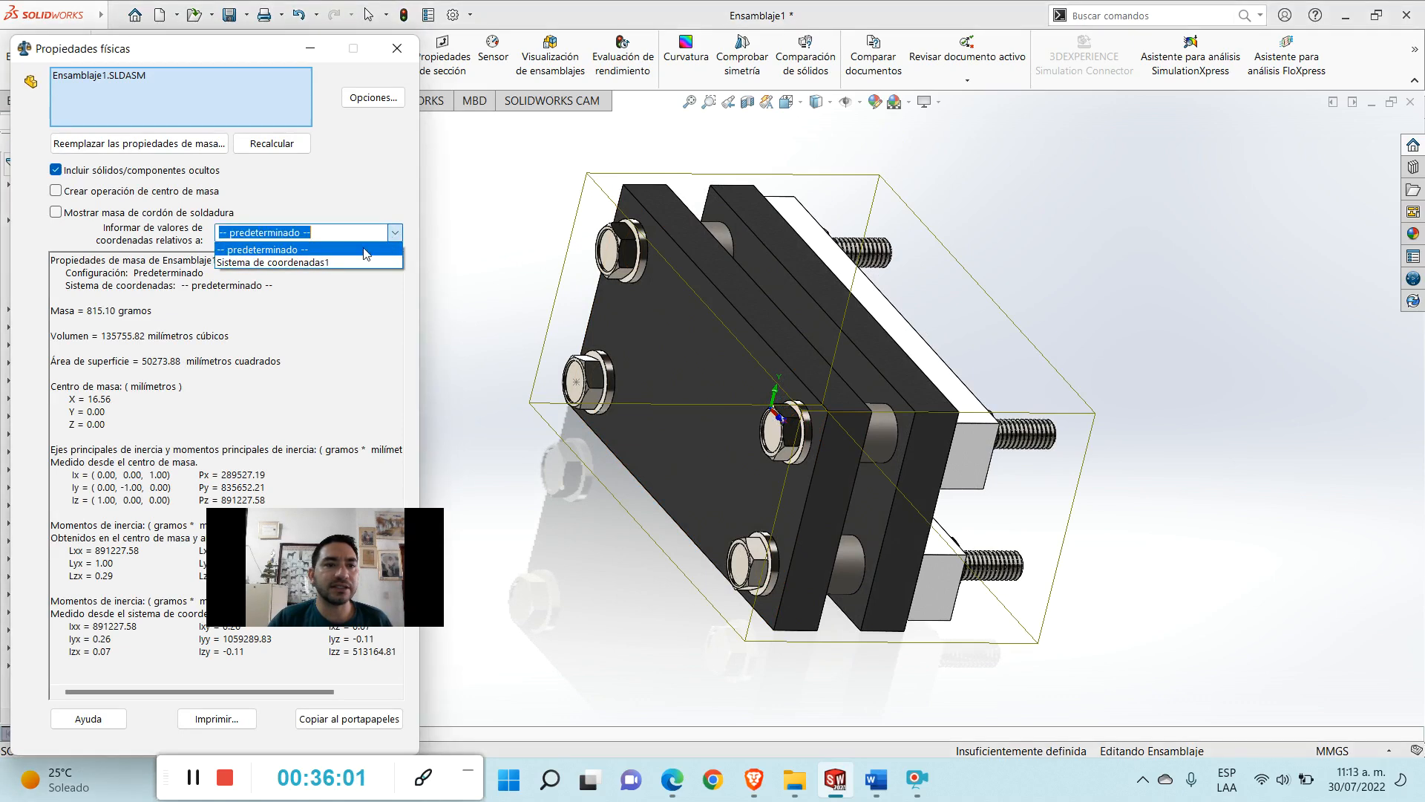
{"action": "left_click", "coordinate": [302, 263]}
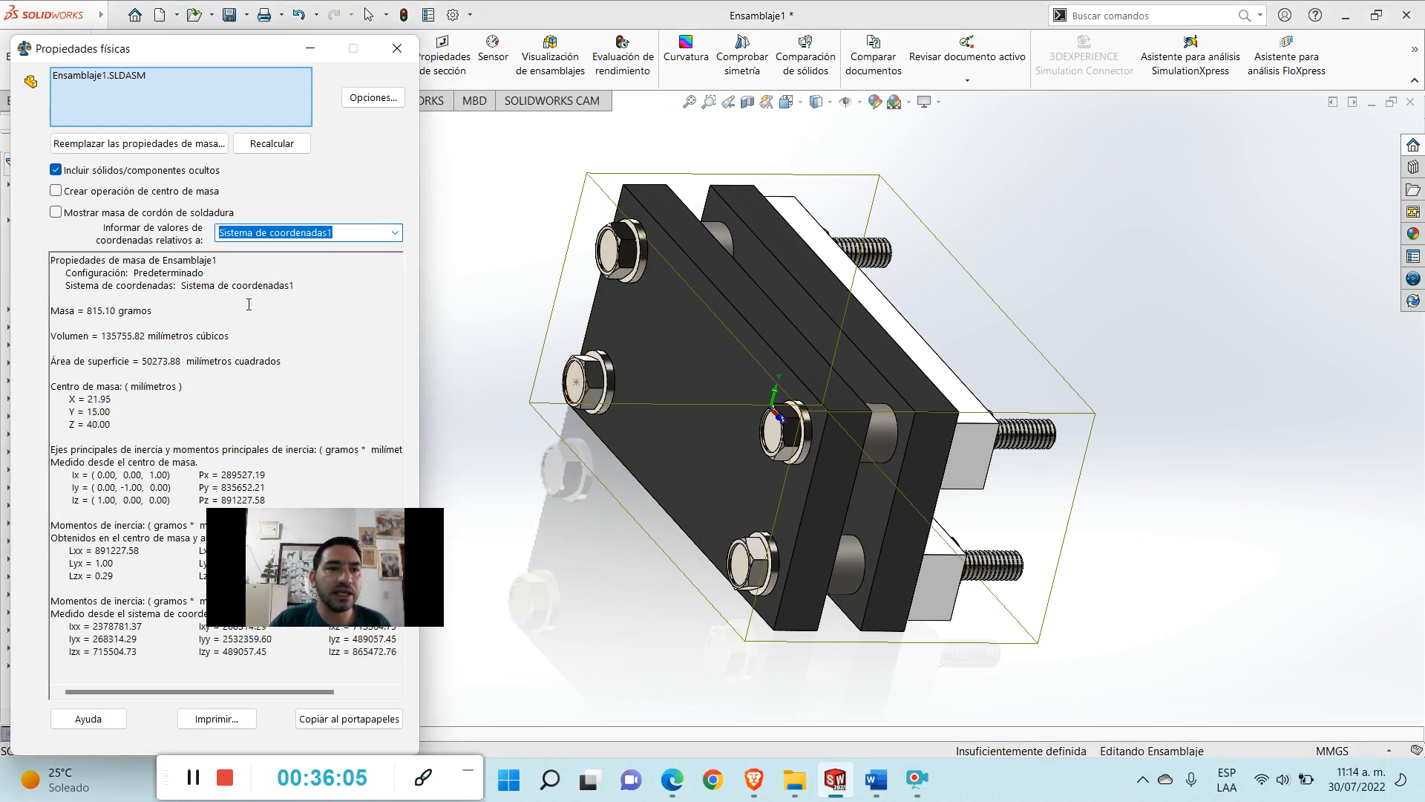
{"action": "left_click_drag", "start_coordinate": [243, 52], "coordinate": [758, 65]}
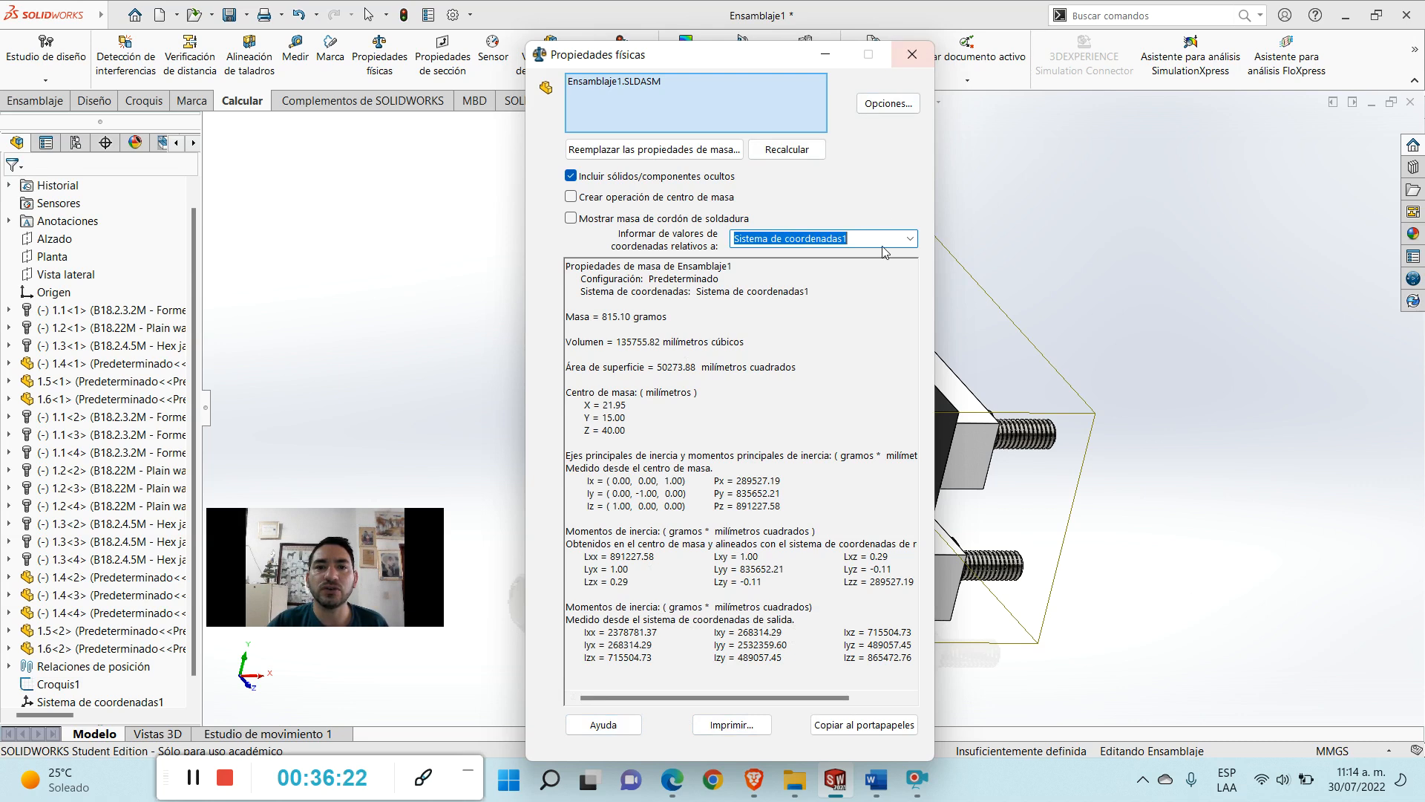
{"action": "left_click", "coordinate": [912, 54]}
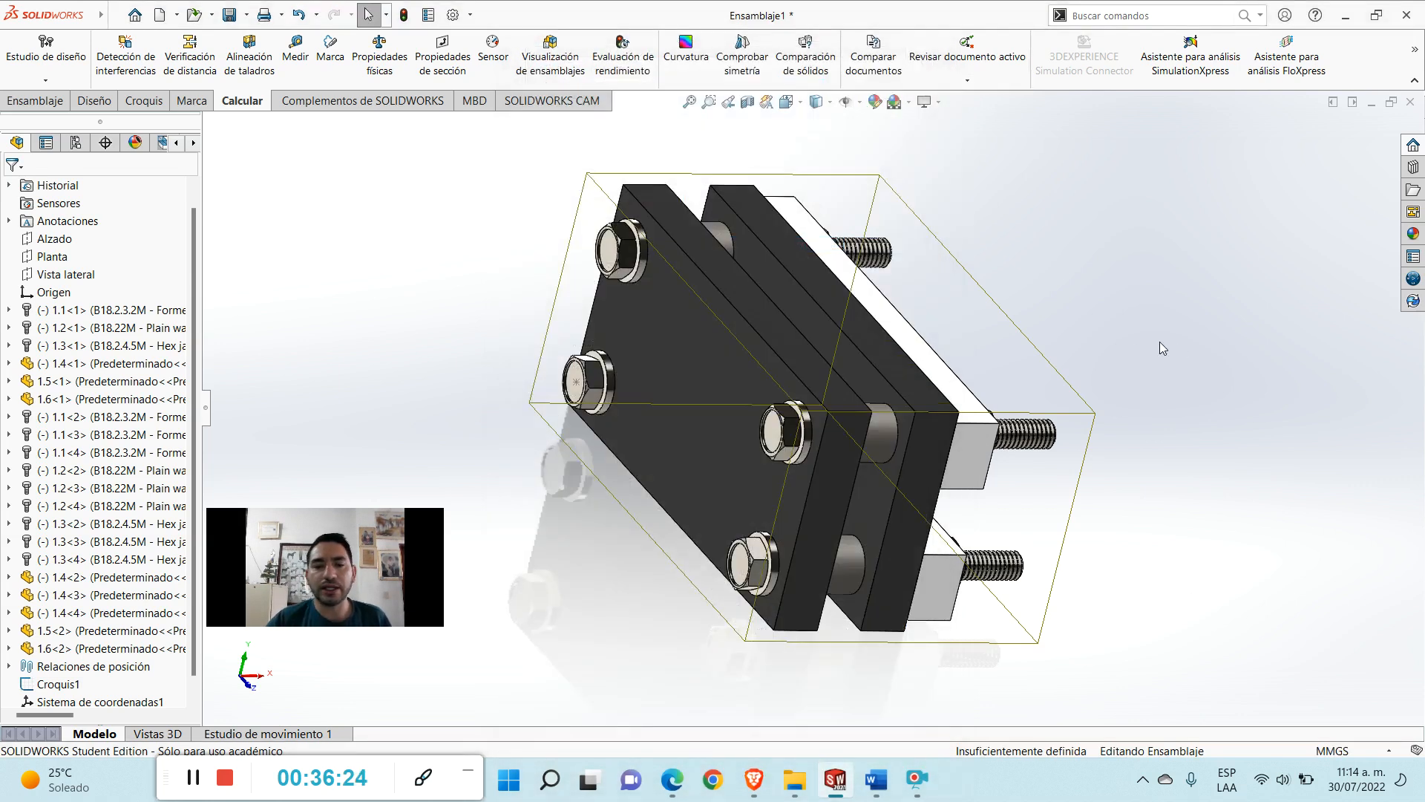